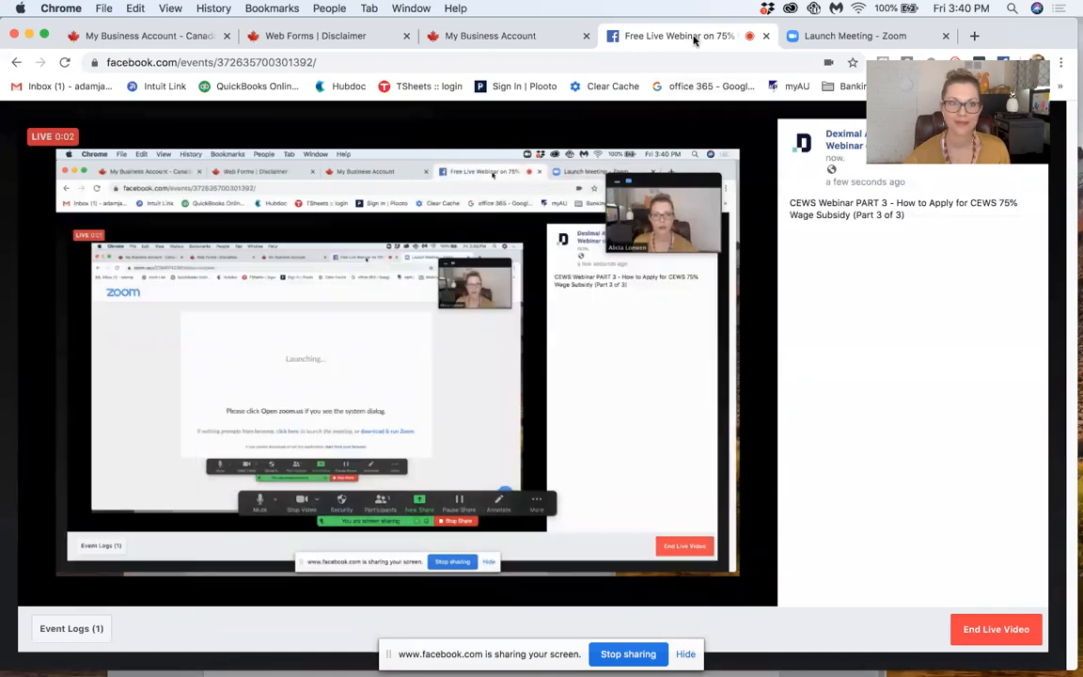
# Step: Go to the CRA My Business Account page and read down to the two ways to access the account
pyautogui.click(833, 38)
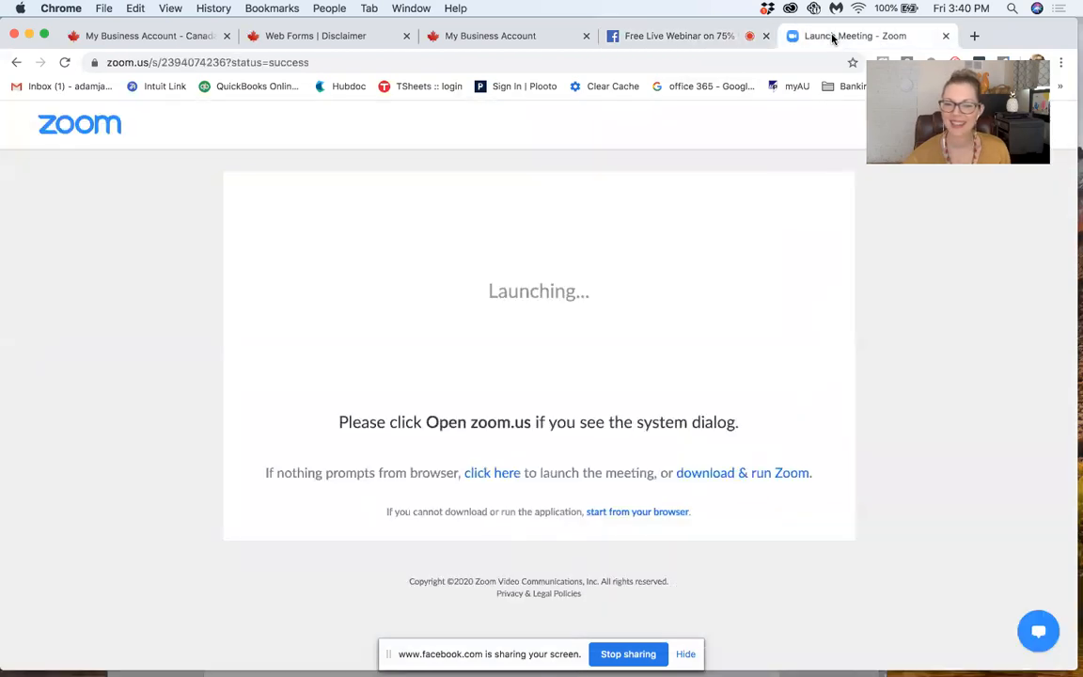
pyautogui.click(178, 39)
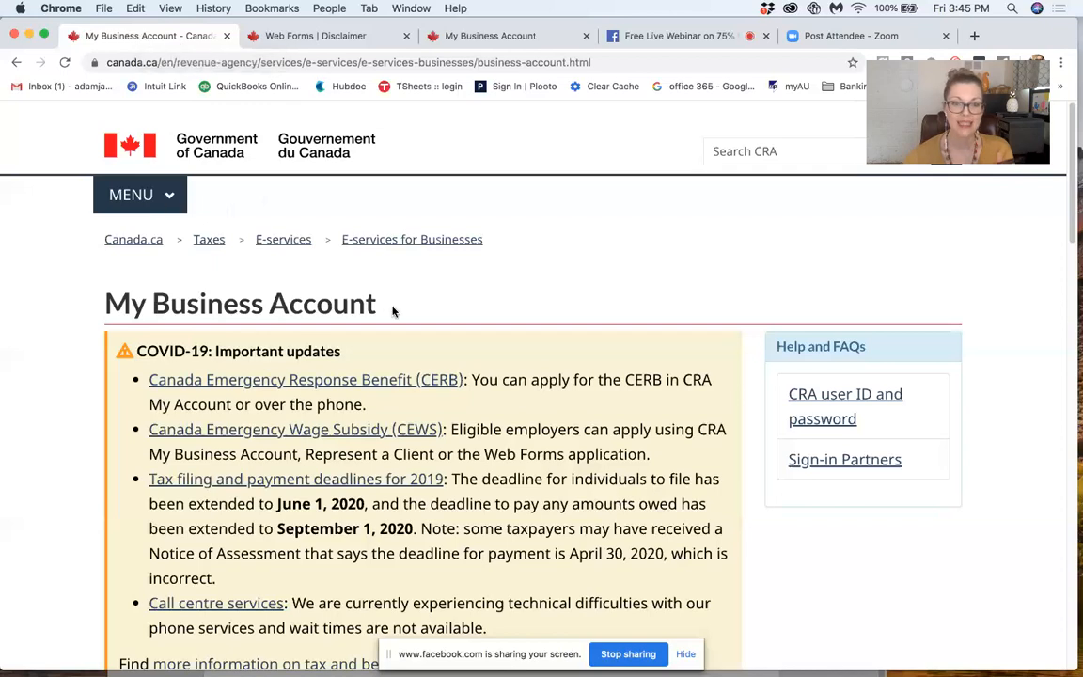
pyautogui.scroll(-3, 8, 324)
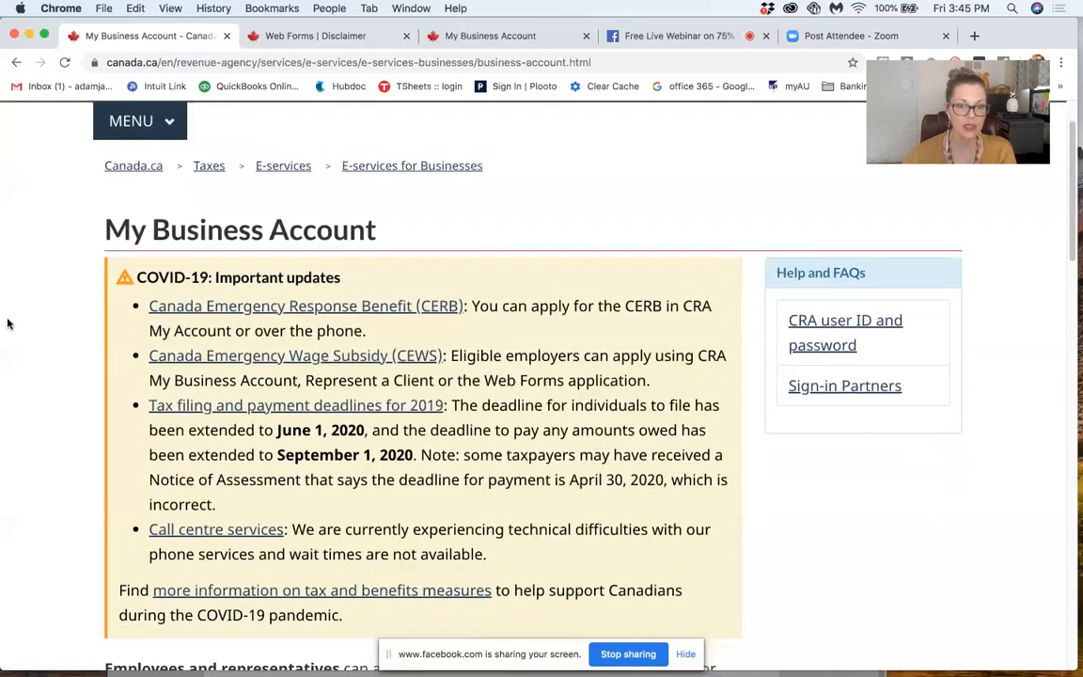
pyautogui.scroll(-3, 8, 323)
pyautogui.scroll(1, 8, 323)
pyautogui.scroll(4, 7, 323)
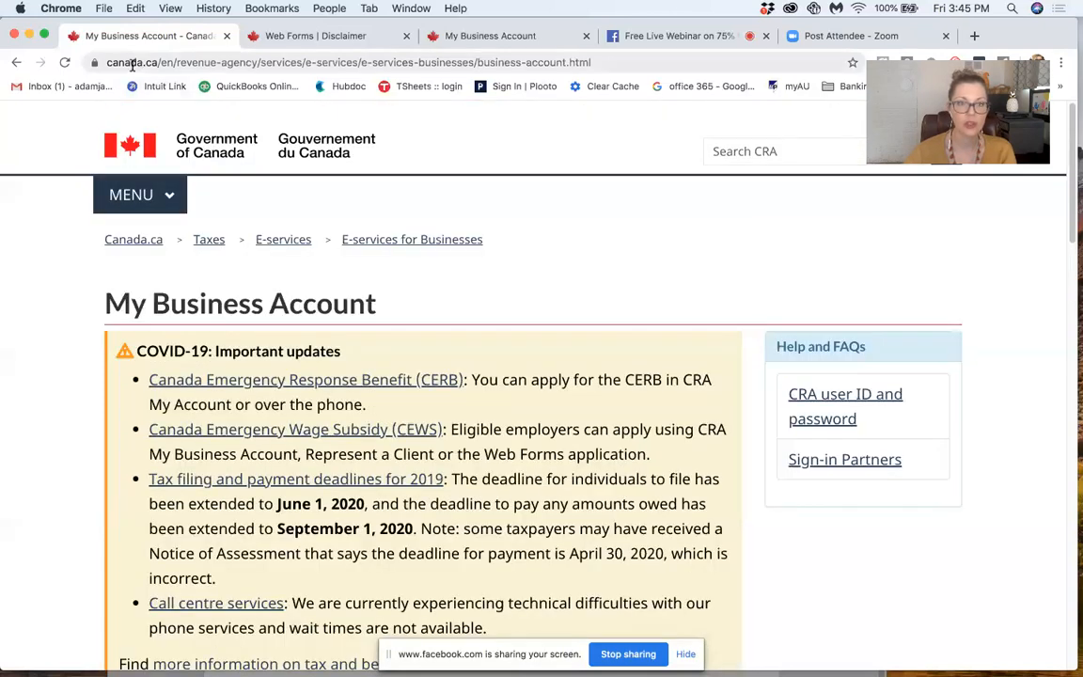
pyautogui.scroll(-3, 39, 361)
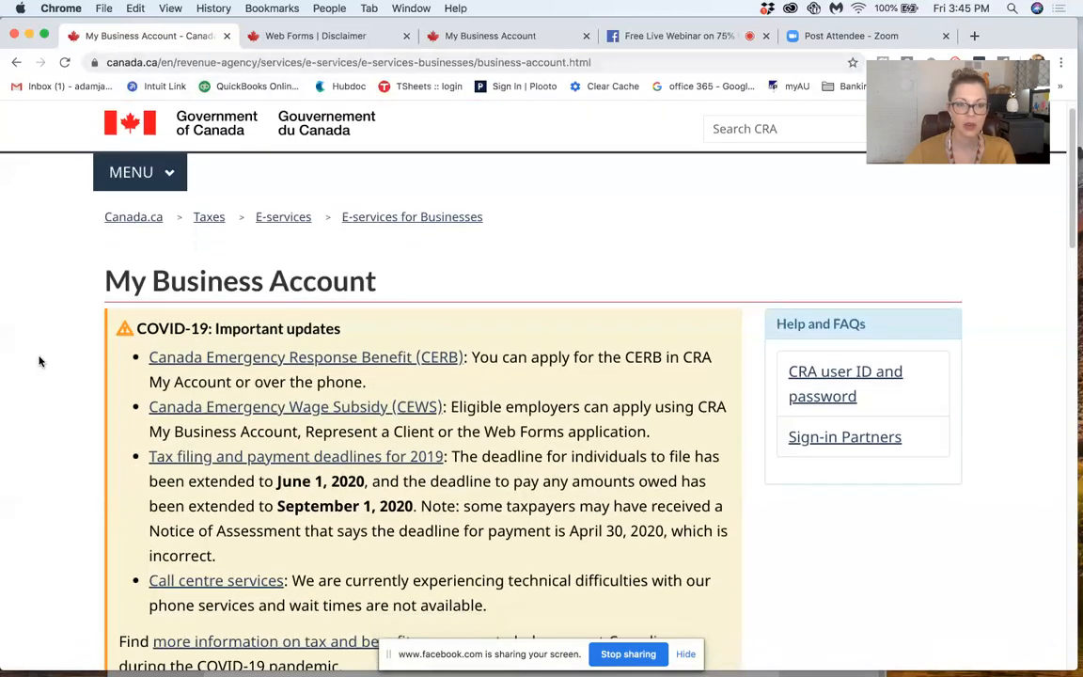
pyautogui.scroll(-1, 39, 359)
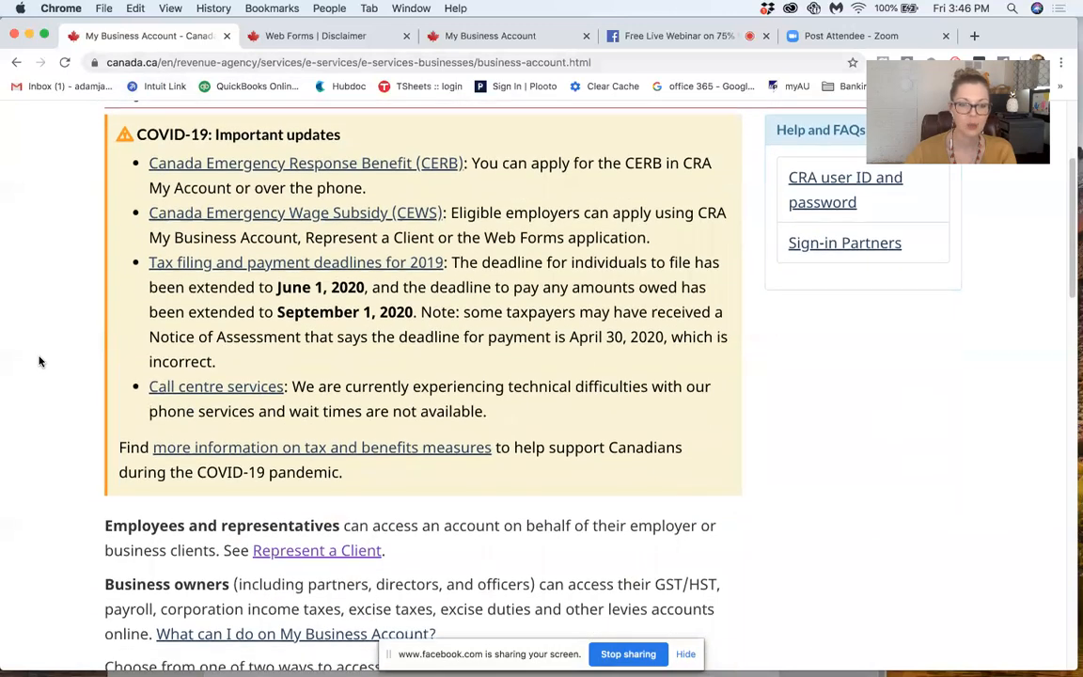
pyautogui.scroll(-1, 2, 450)
pyautogui.scroll(-5, 3, 451)
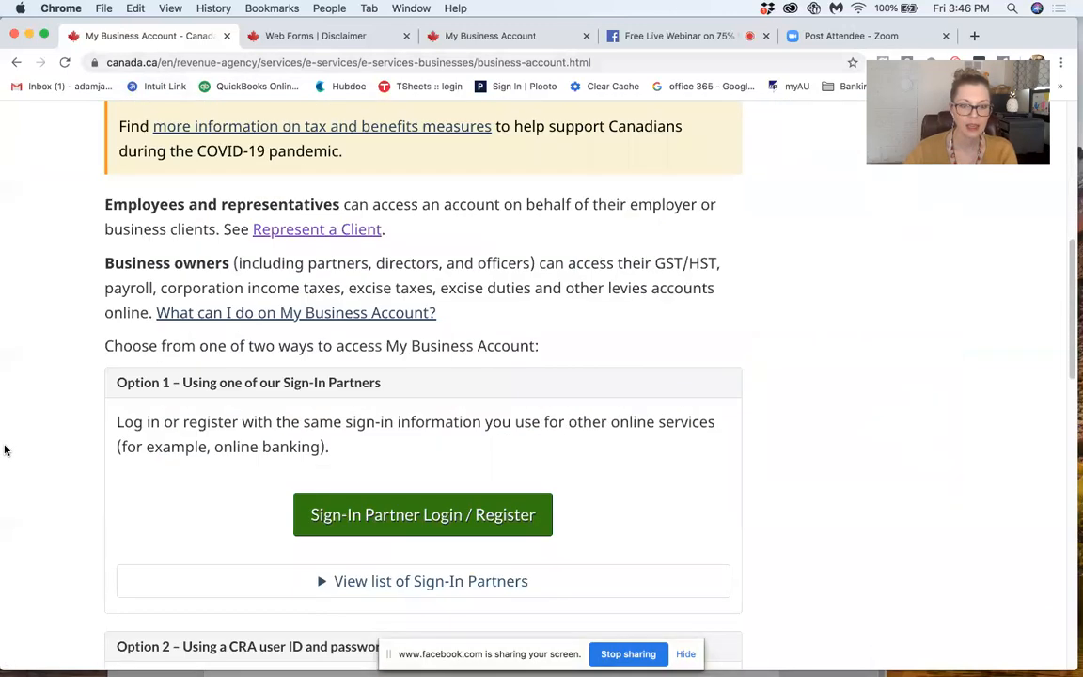
pyautogui.scroll(-3, 4, 451)
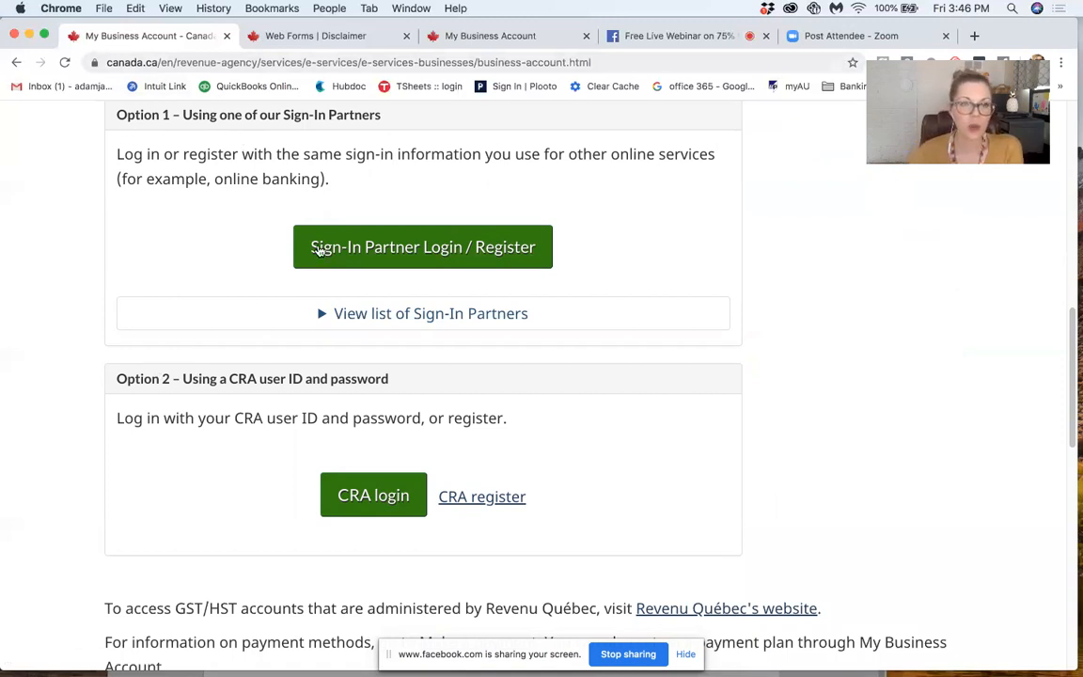
# Step: Expand the list of Sign-In Partners under Option 1 and look through the participating financial institutions
pyautogui.click(451, 317)
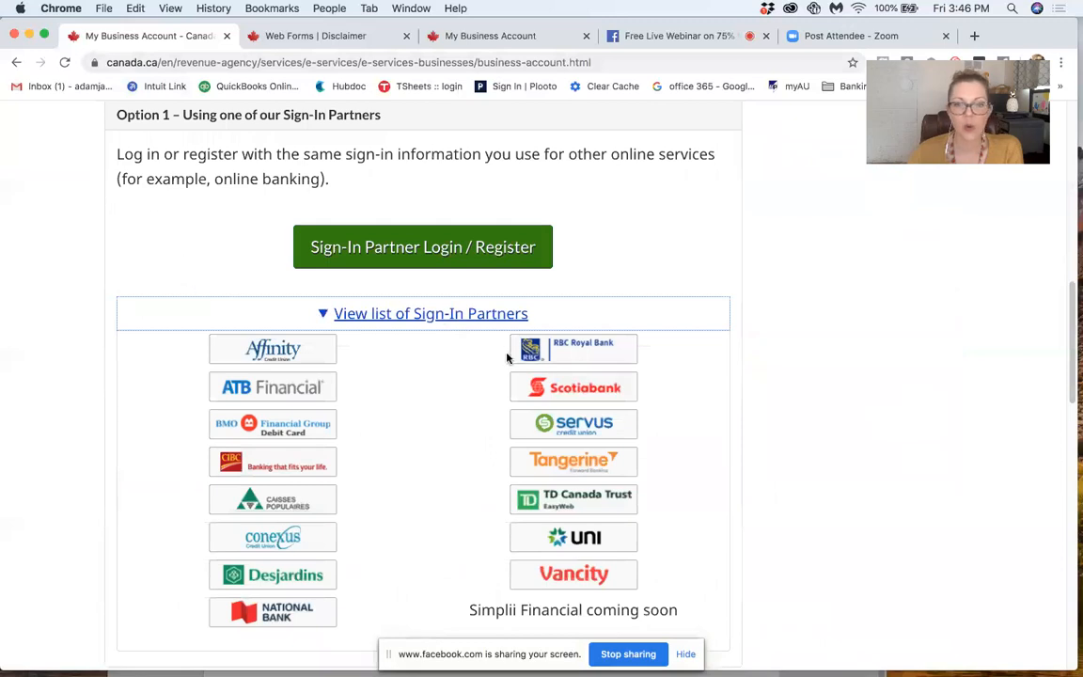
pyautogui.scroll(-1, 423, 380)
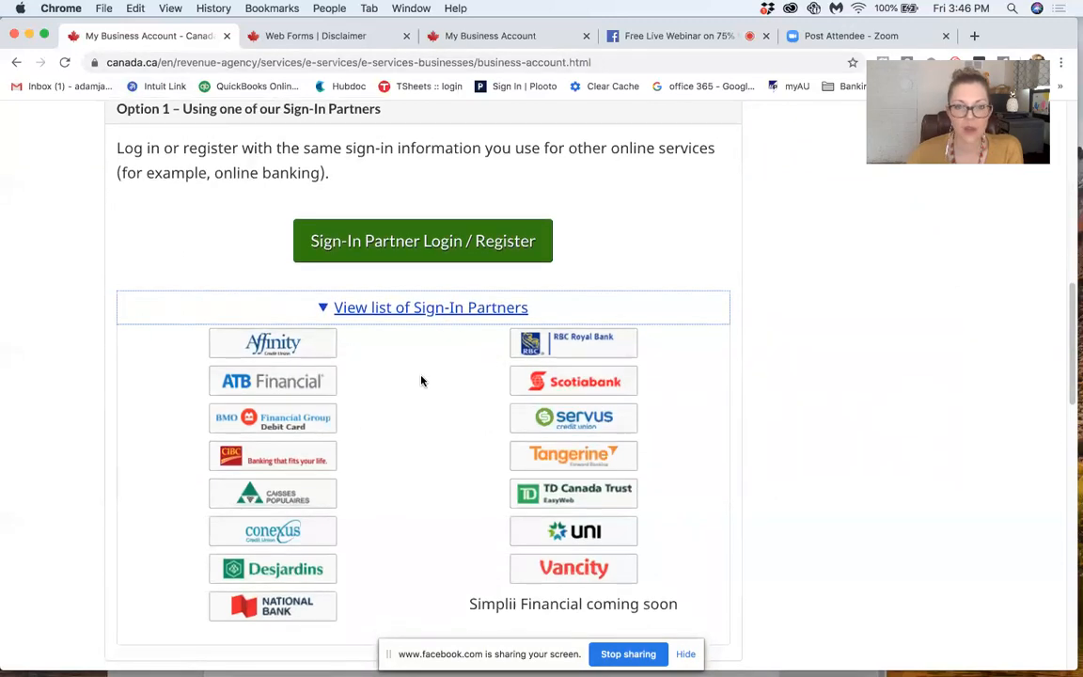
pyautogui.scroll(-2, 421, 380)
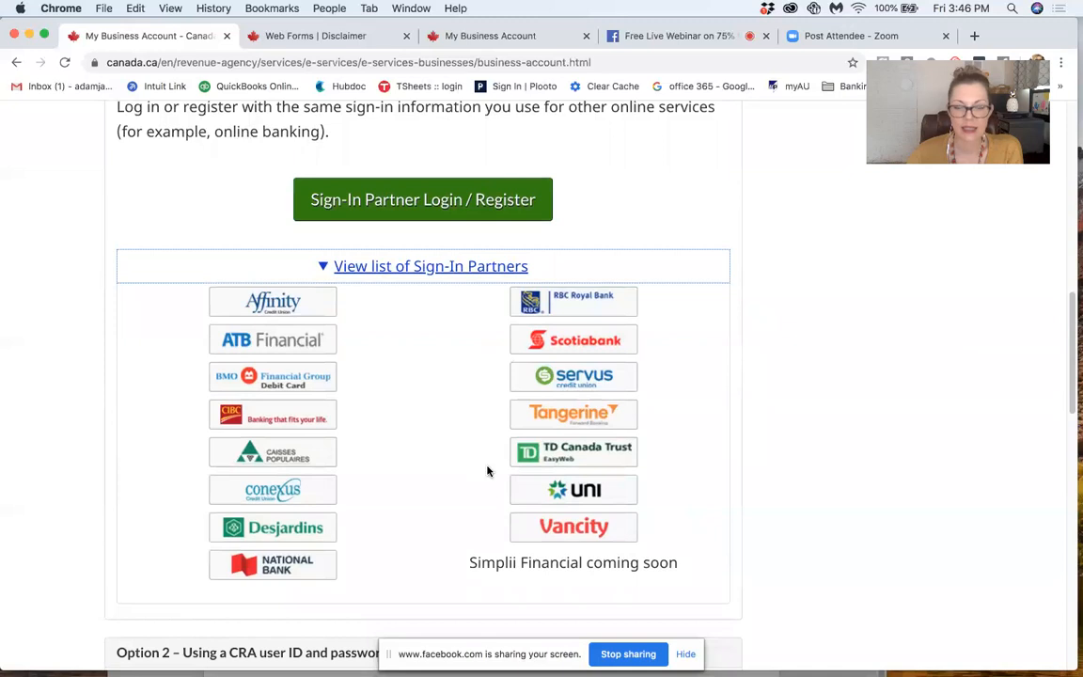
pyautogui.scroll(5, 368, 320)
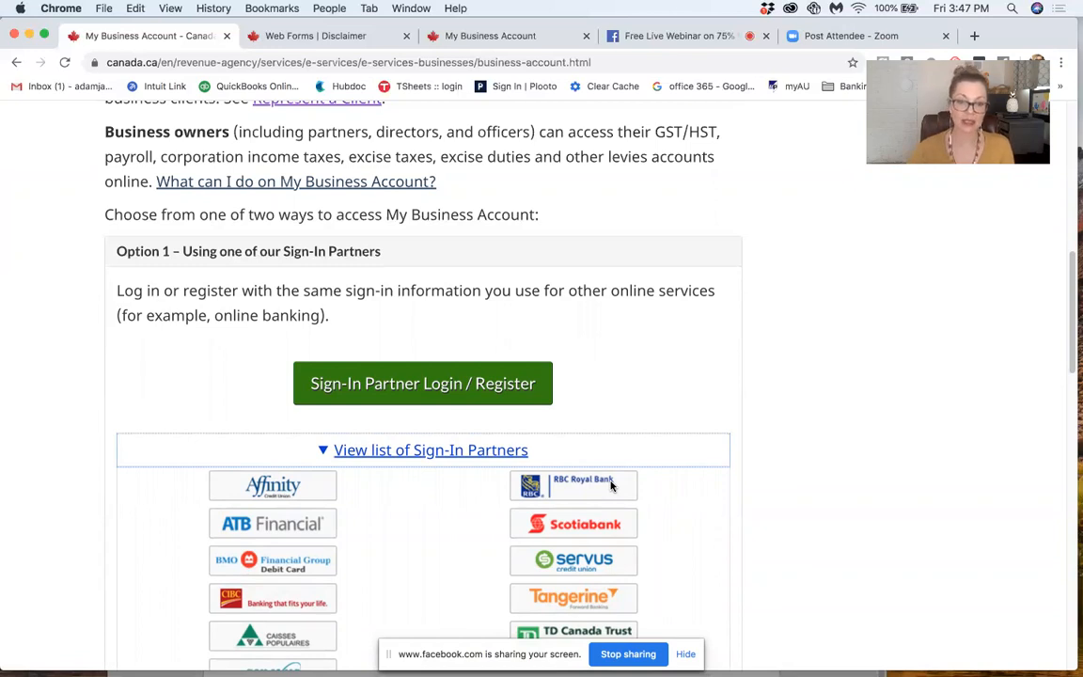
pyautogui.scroll(-1, 186, 322)
pyautogui.scroll(-4, 186, 323)
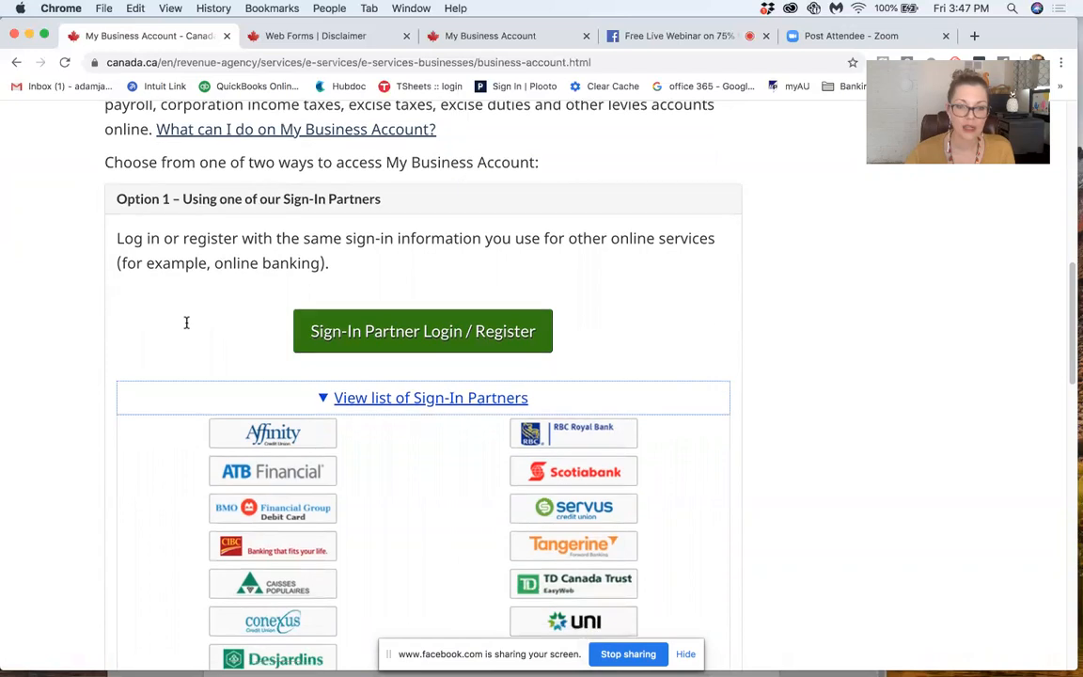
pyautogui.scroll(-4, 186, 323)
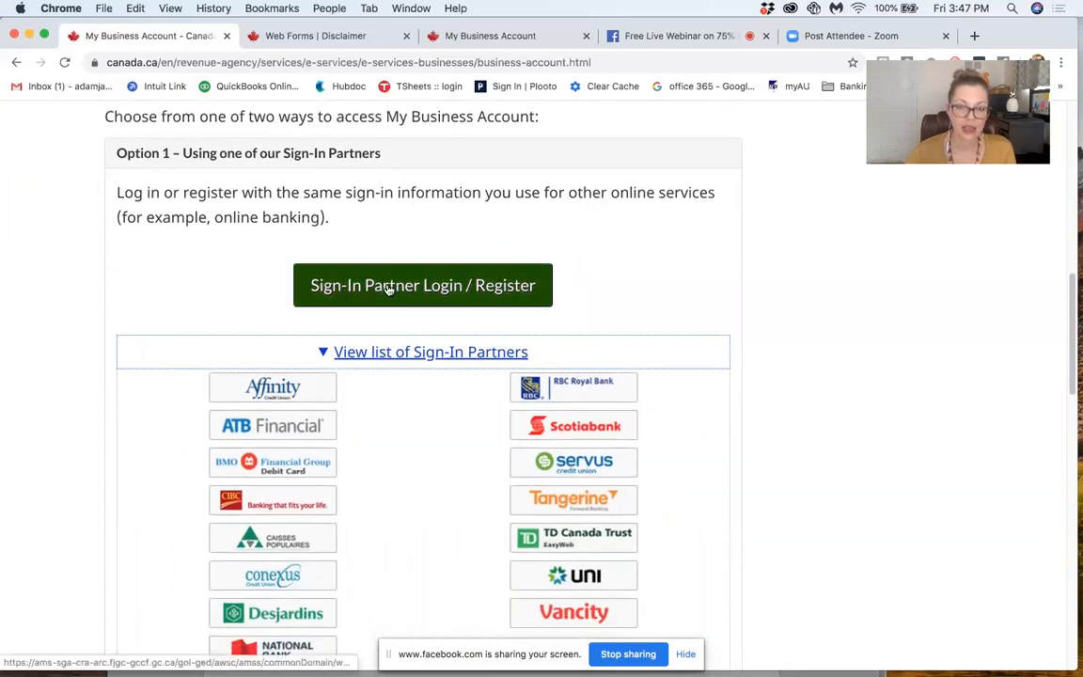
pyautogui.scroll(-6, 388, 290)
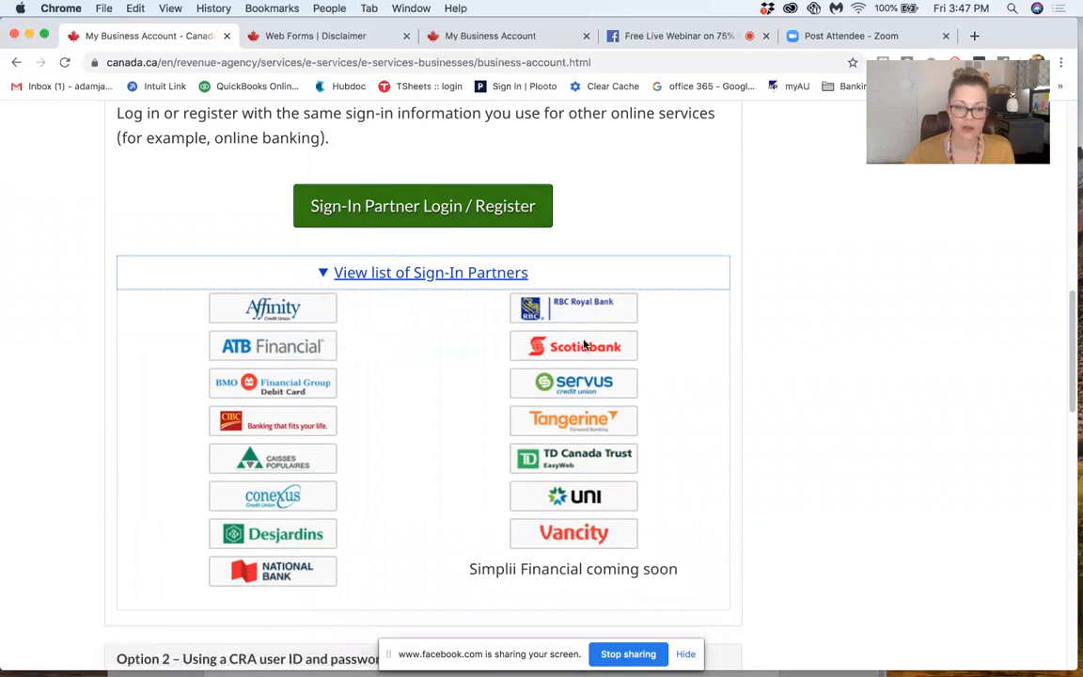
pyautogui.scroll(-2, 438, 310)
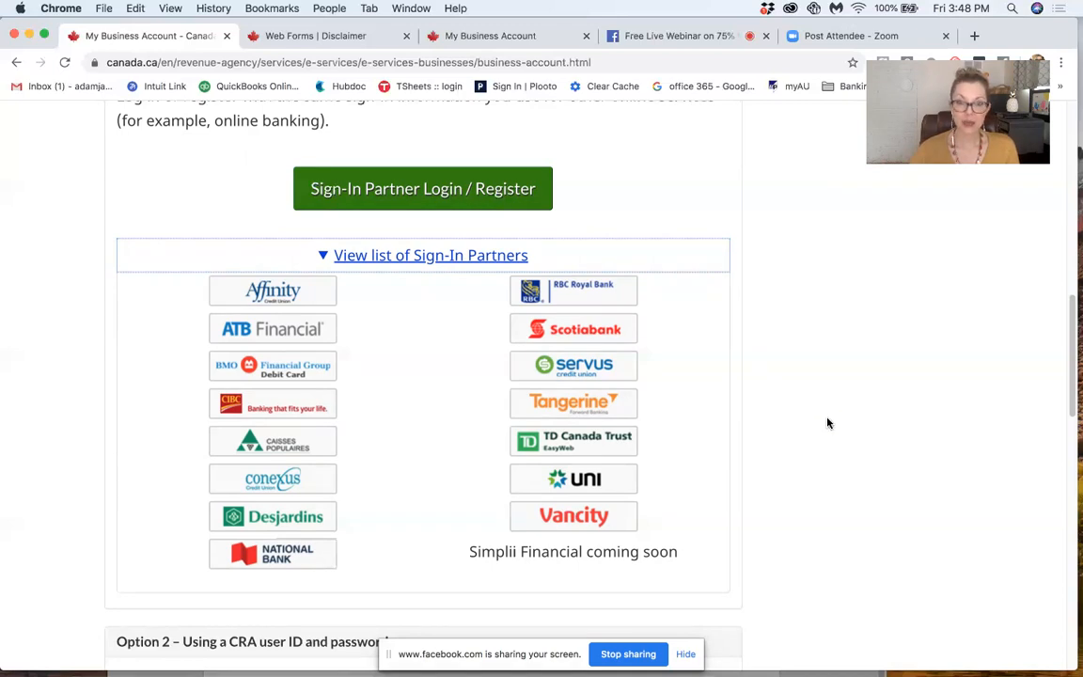
# Step: Review the Sign-In Partner option and the CRA user ID and password option on the My Business Account page
pyautogui.scroll(5, 828, 424)
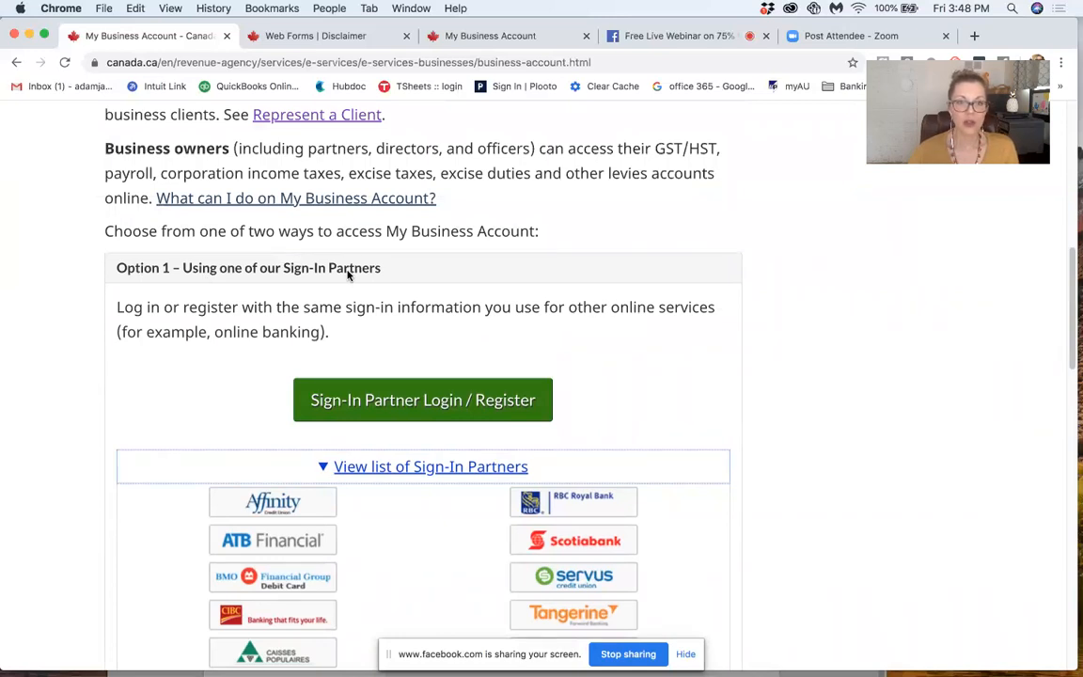
pyautogui.scroll(12, 348, 273)
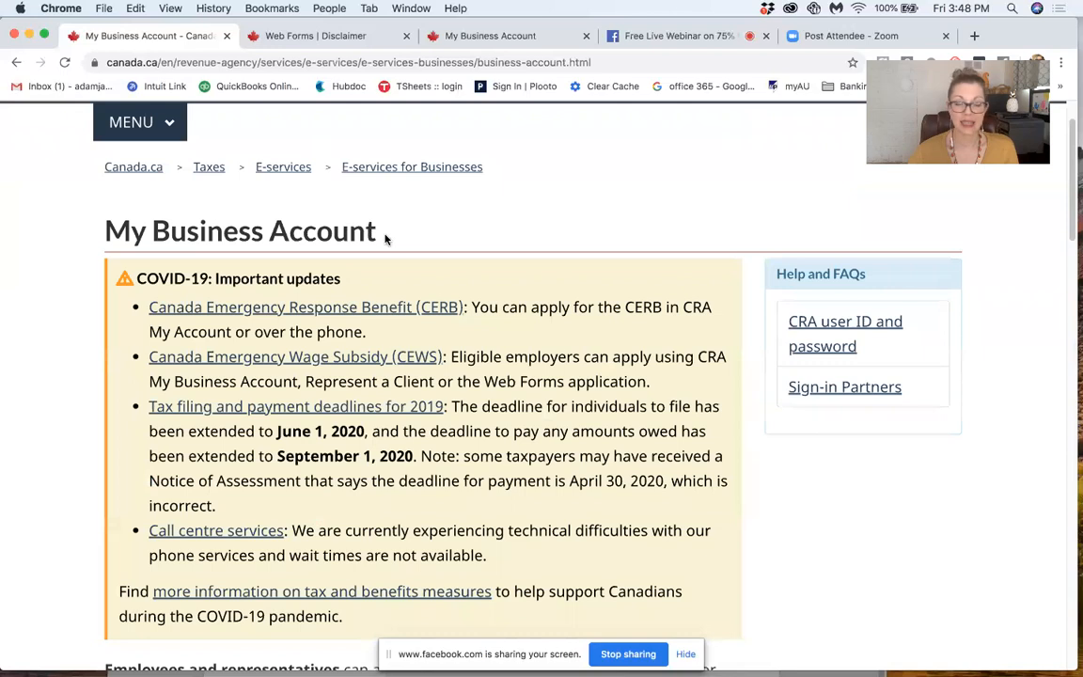
pyautogui.scroll(-5, 384, 239)
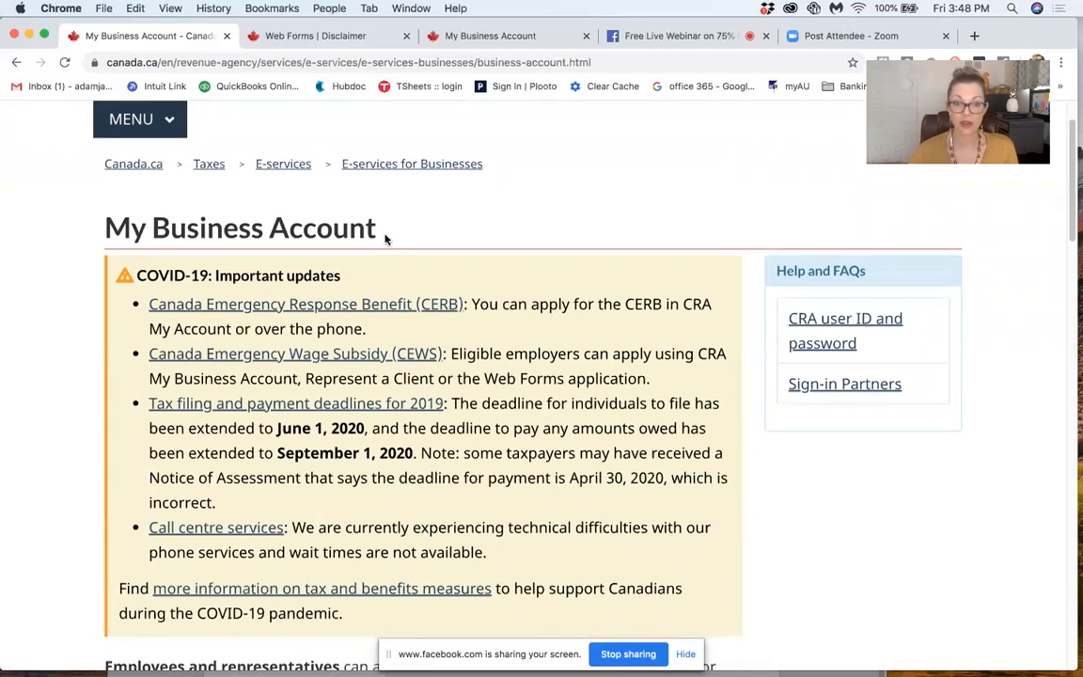
pyautogui.scroll(-7, 385, 239)
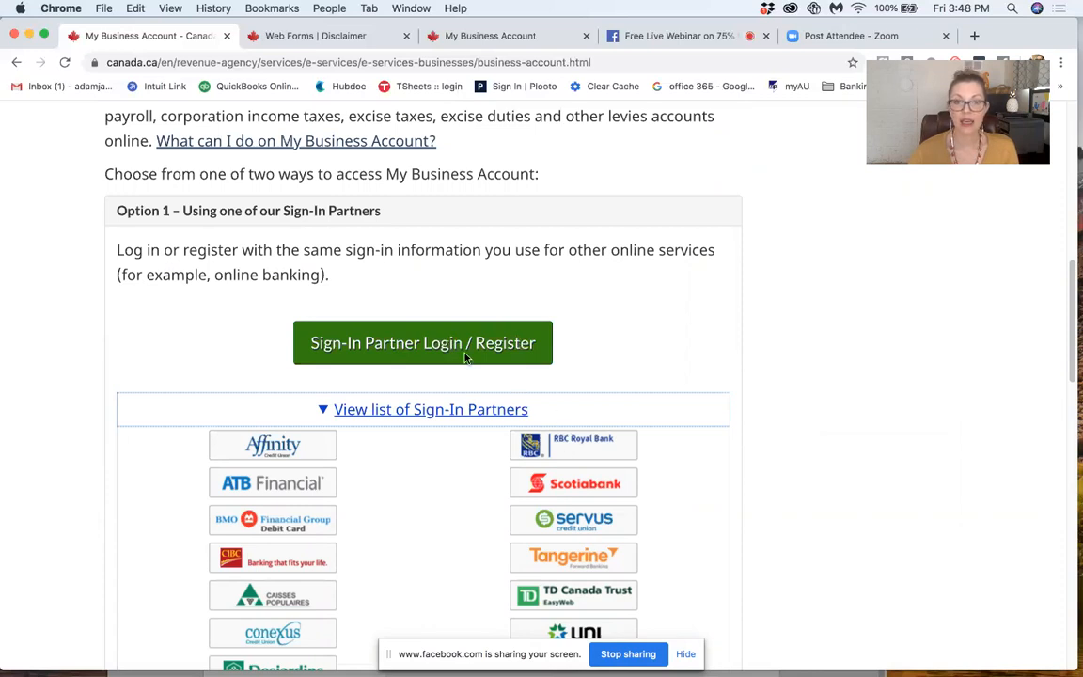
pyautogui.scroll(-8, 464, 358)
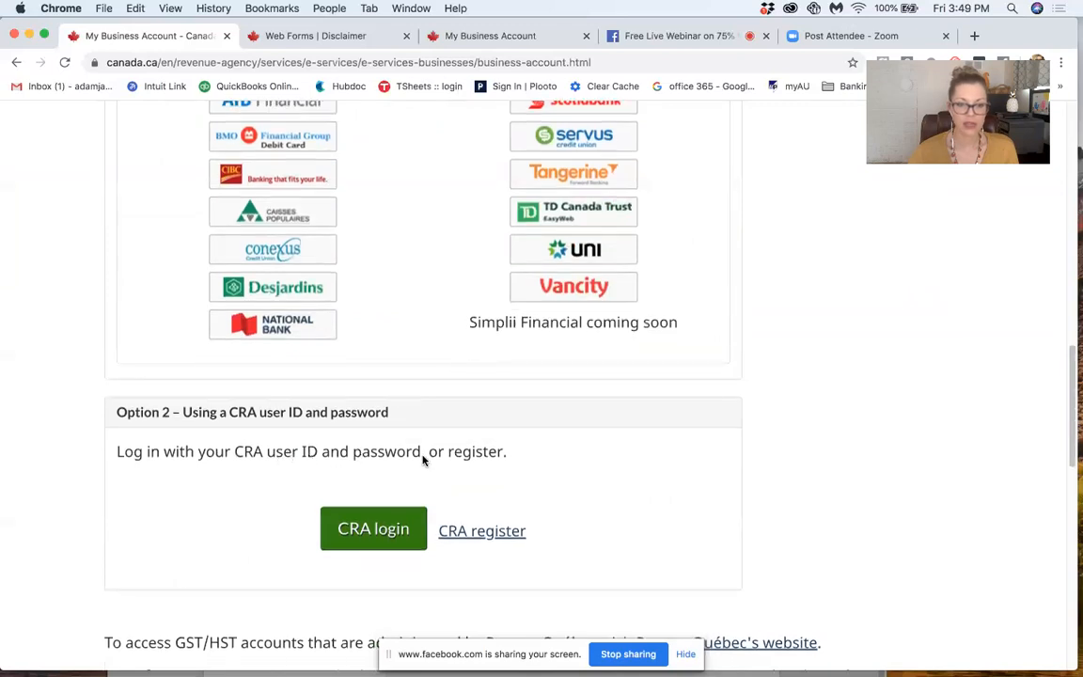
pyautogui.scroll(8, 437, 363)
pyautogui.scroll(-5, 437, 363)
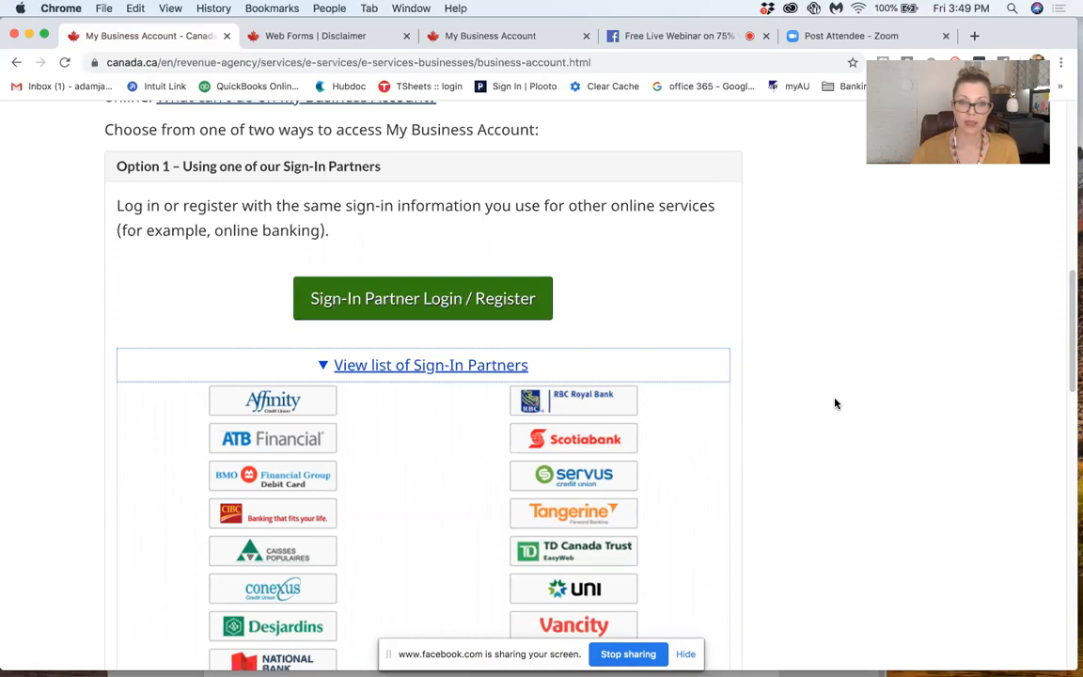
pyautogui.scroll(-5, 835, 404)
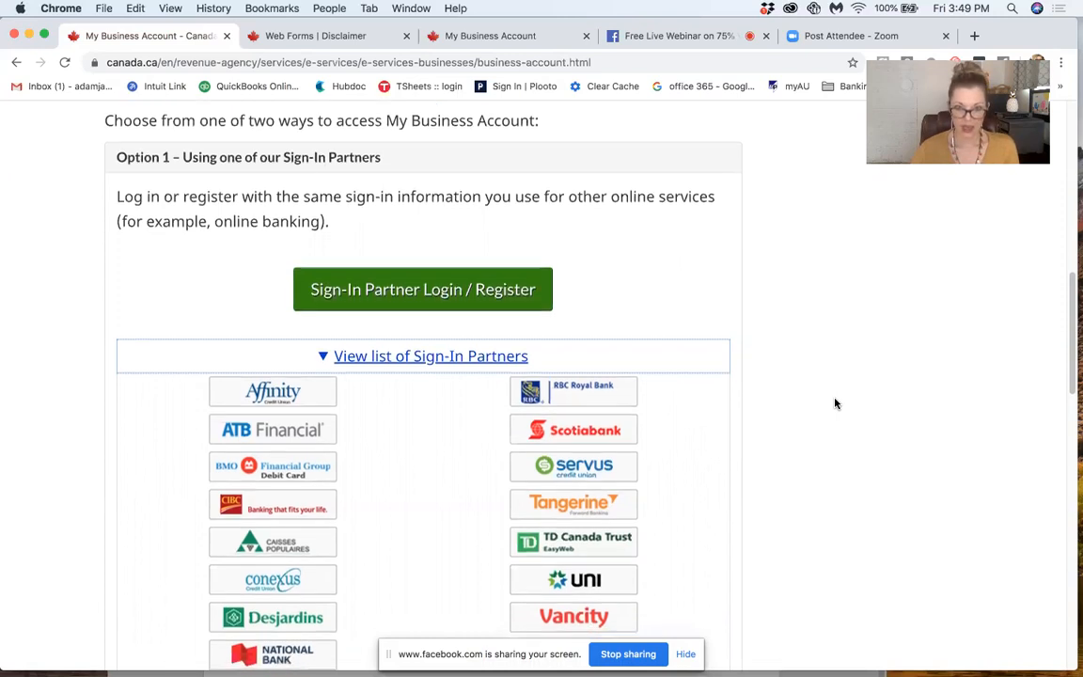
pyautogui.scroll(-4, 835, 404)
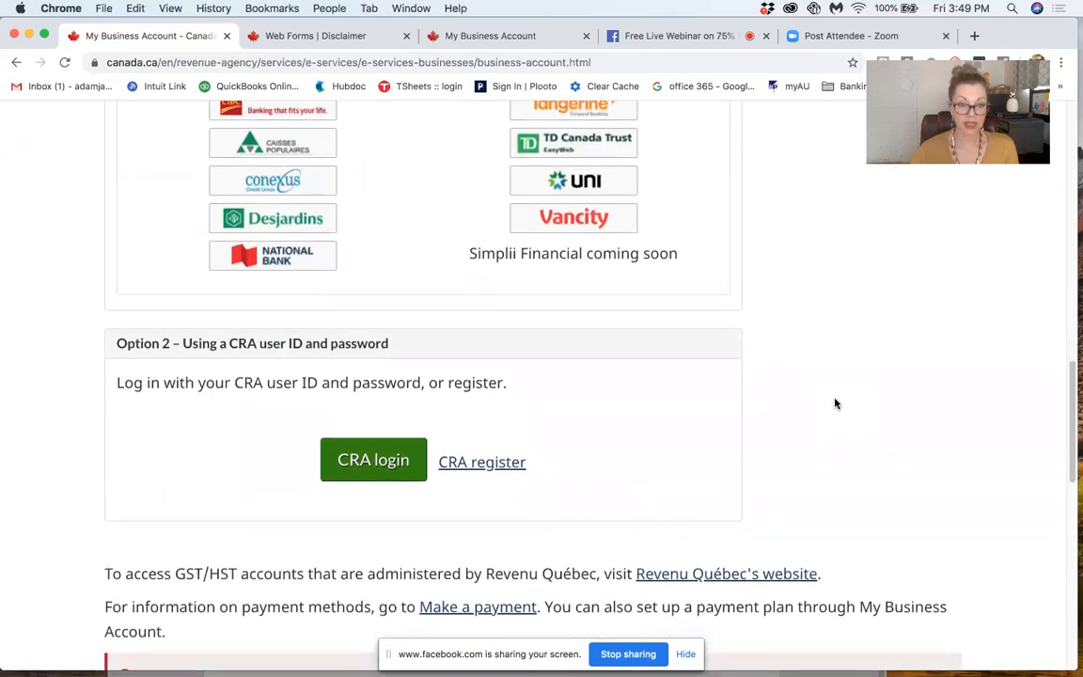
pyautogui.scroll(-1, 835, 403)
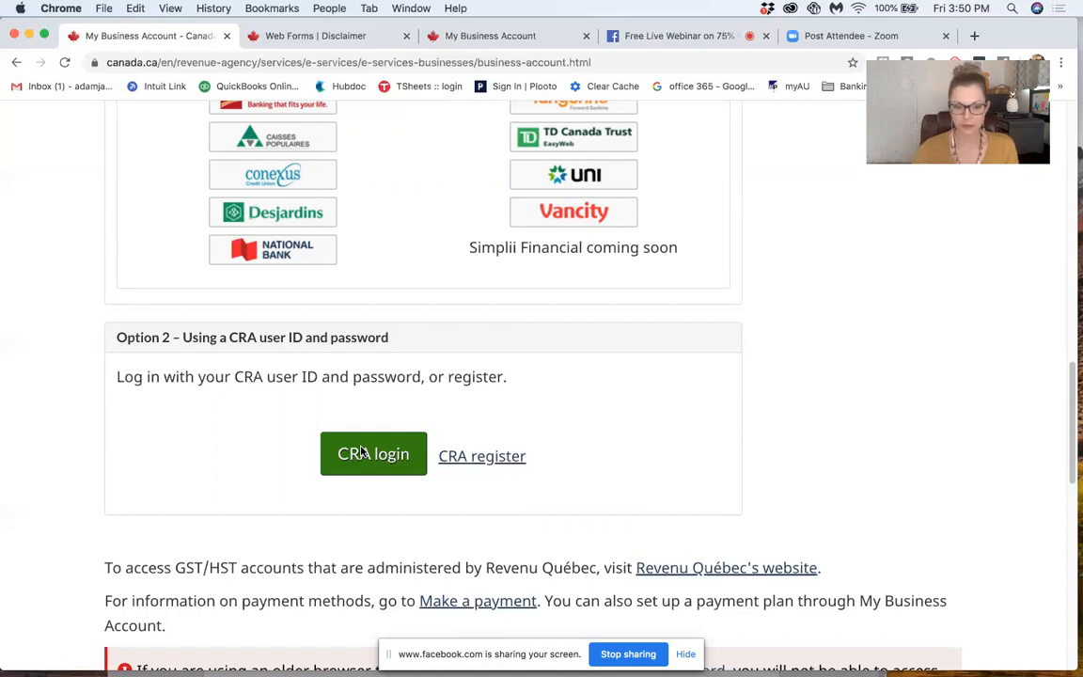
pyautogui.scroll(4, 226, 450)
pyautogui.scroll(10, 211, 456)
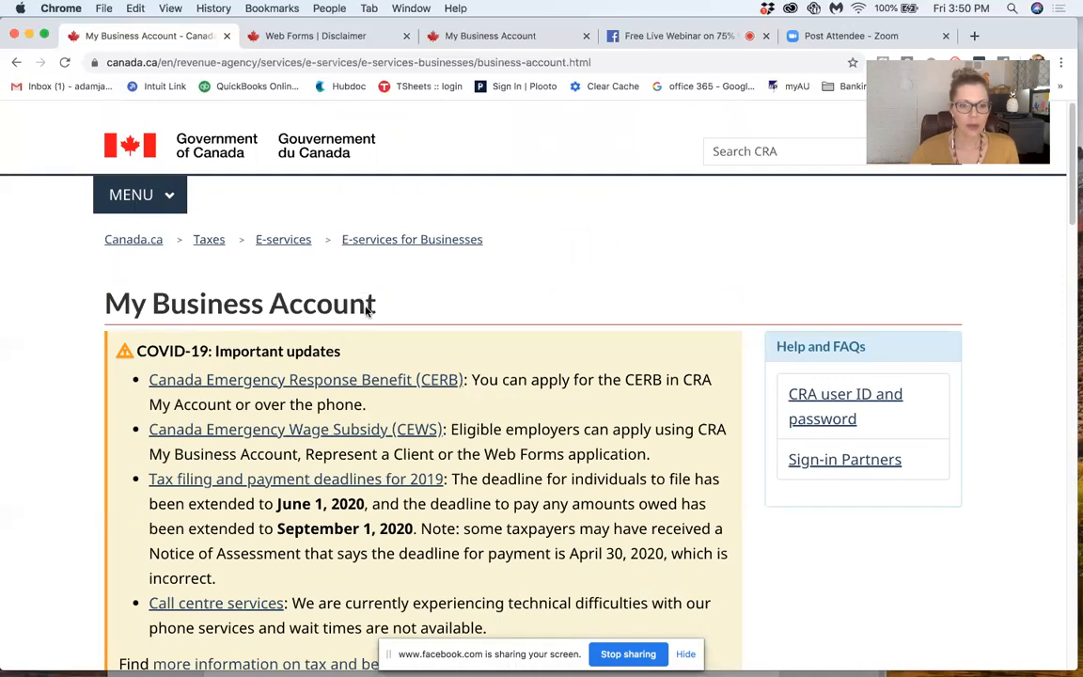
# Step: Open the Web Forms disclaimer page, select "Web Forms" in its heading, and compare it with the My Business Account page
pyautogui.click(316, 38)
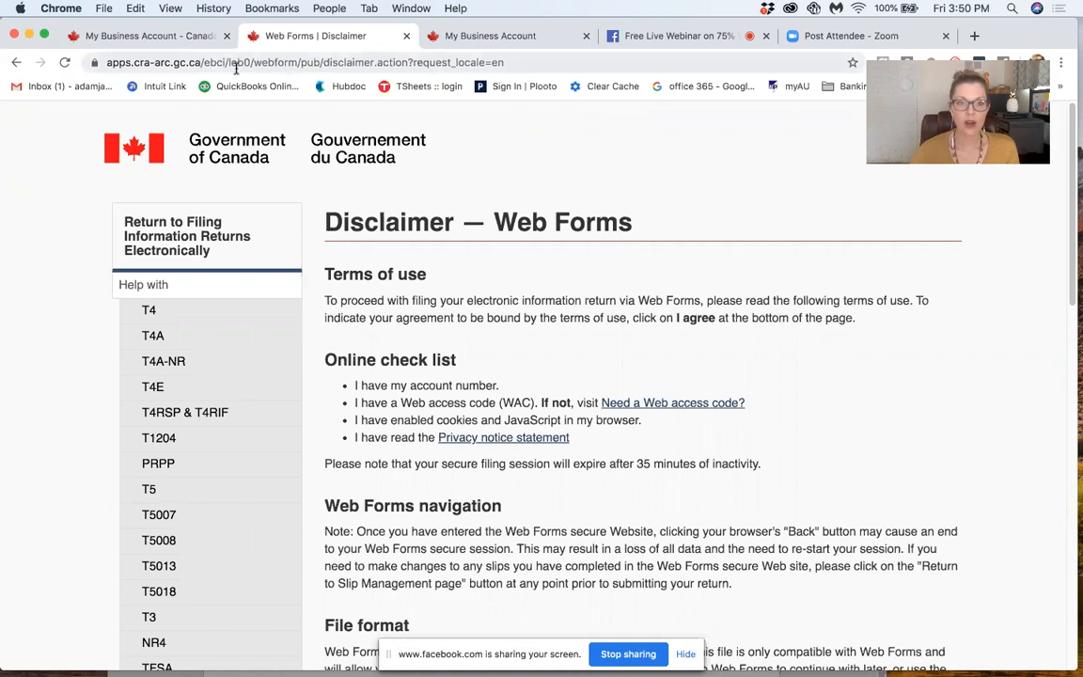
pyautogui.moveTo(637, 227); pyautogui.dragTo(494, 220)
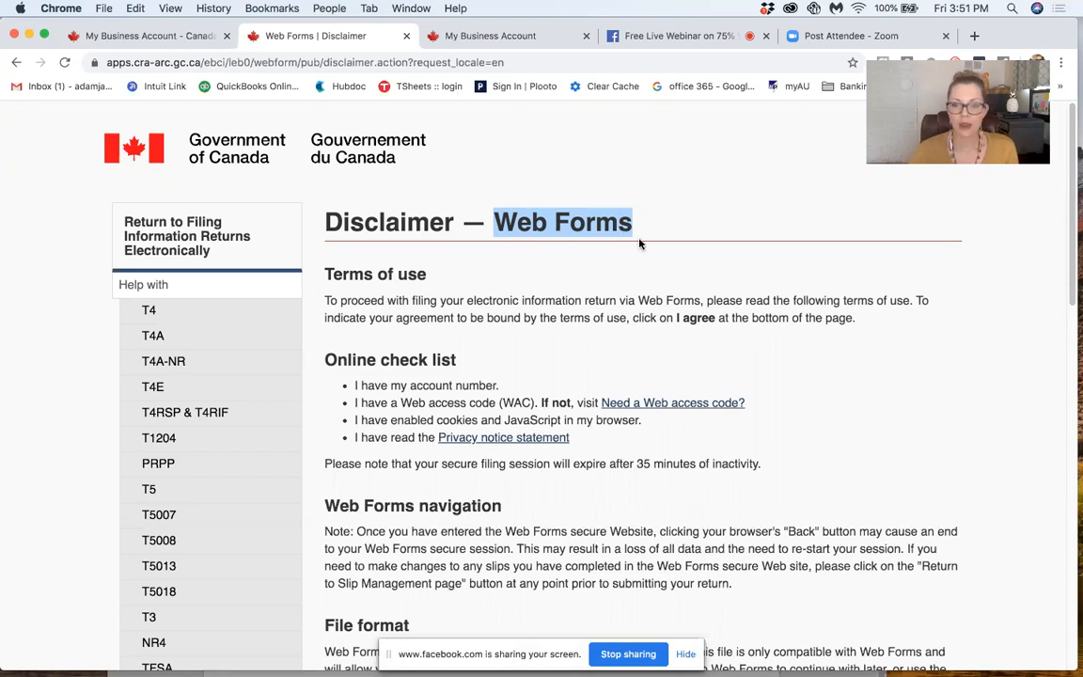
pyautogui.click(147, 38)
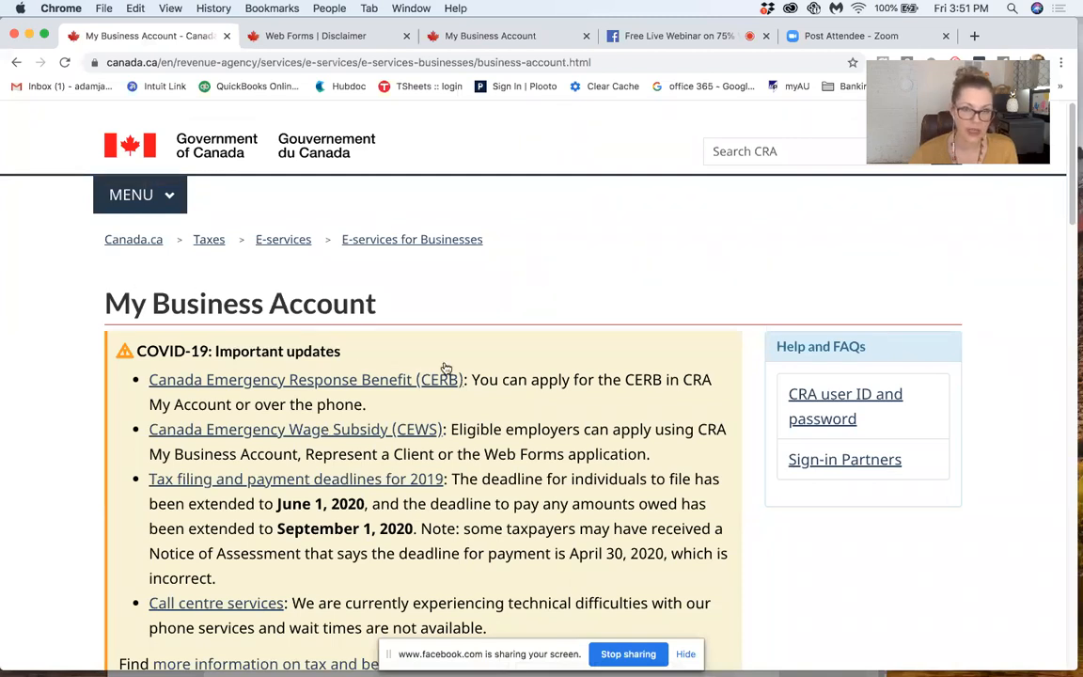
pyautogui.click(319, 35)
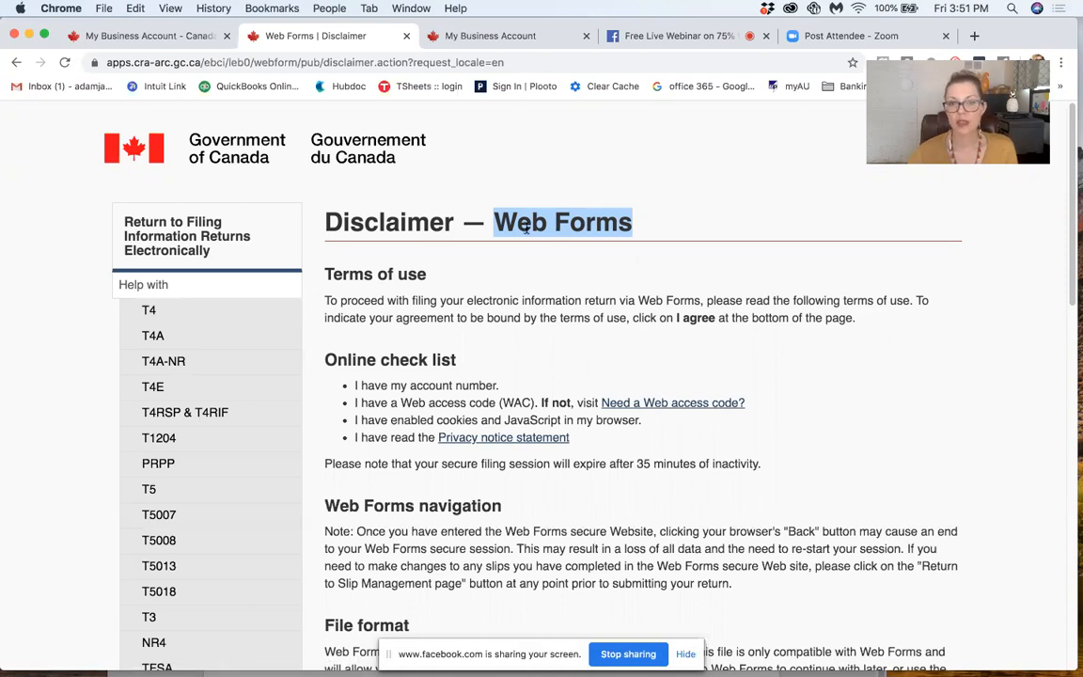
# Step: Read the online check list on the Web Forms disclaimer and select the words "Web access code" in it
pyautogui.scroll(-1, 421, 272)
pyautogui.scroll(-2, 420, 272)
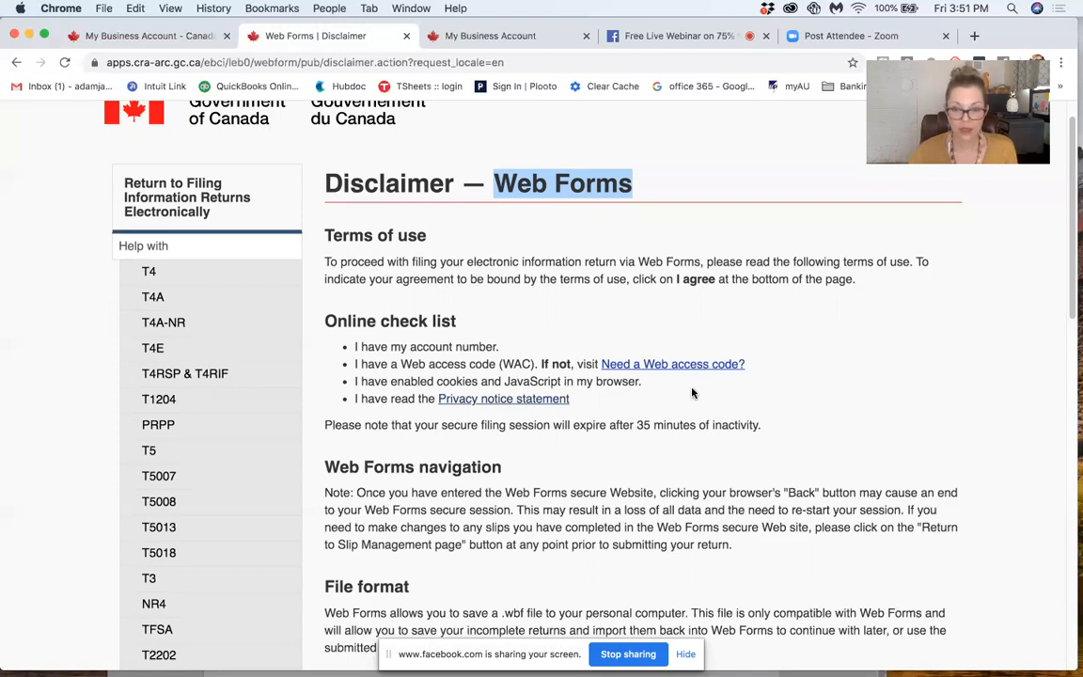
pyautogui.scroll(-1, 648, 515)
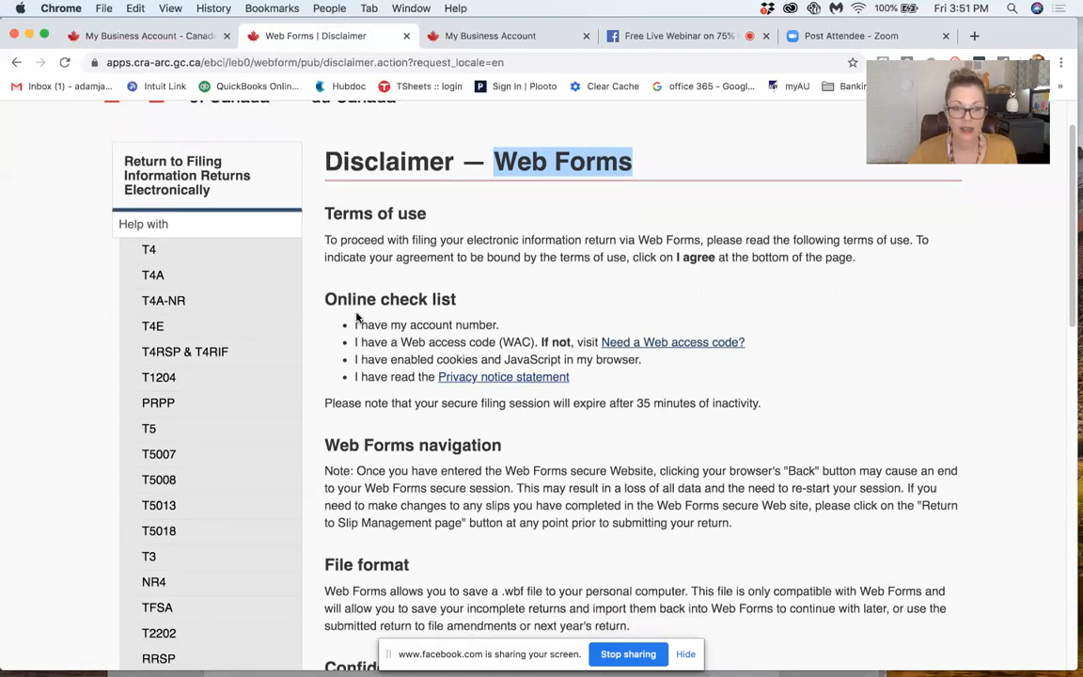
pyautogui.click(402, 342)
pyautogui.moveTo(403, 343); pyautogui.dragTo(501, 342)
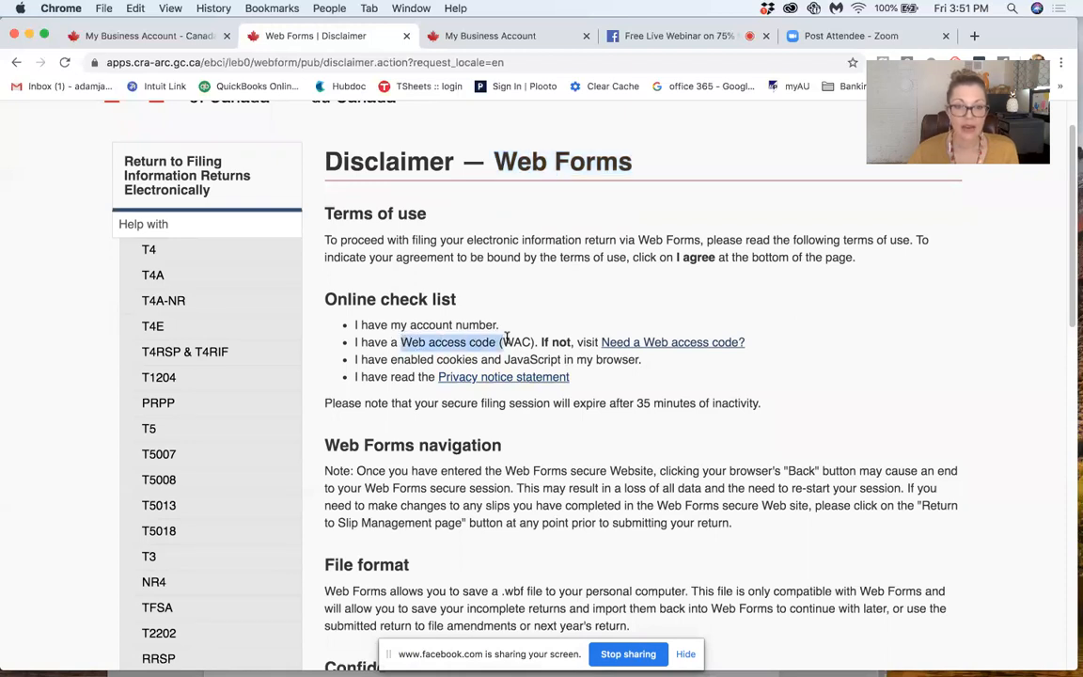
# Step: Open the "Need a Web access code?" page and read which information is required to obtain a code online
pyautogui.click(702, 346)
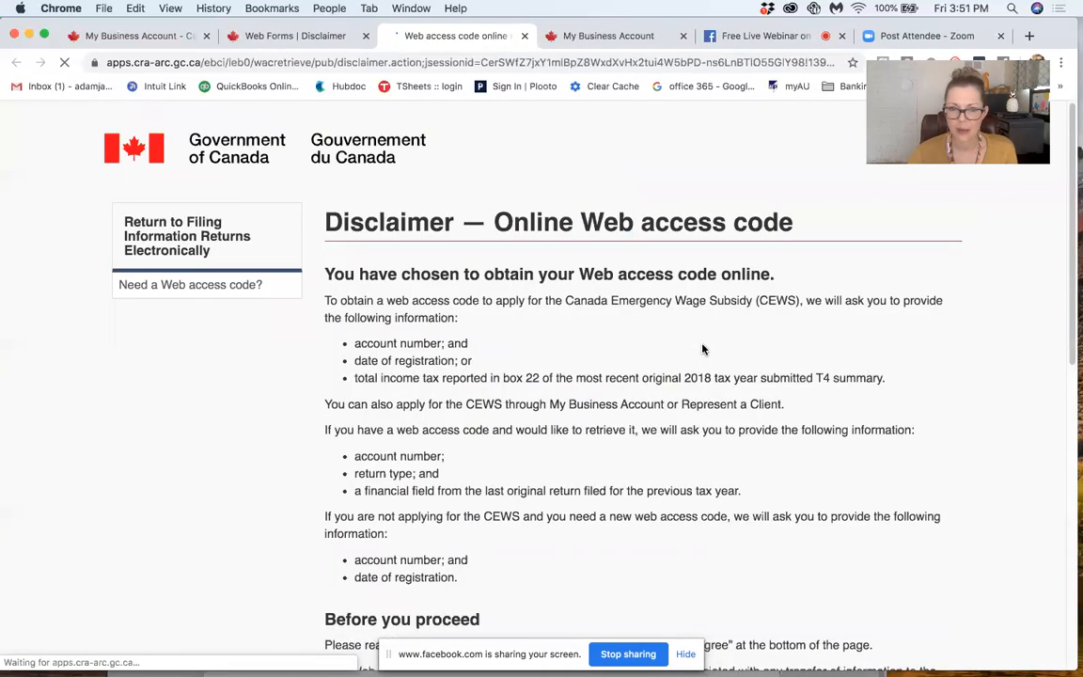
pyautogui.scroll(-2, 702, 350)
pyautogui.scroll(-3, 703, 350)
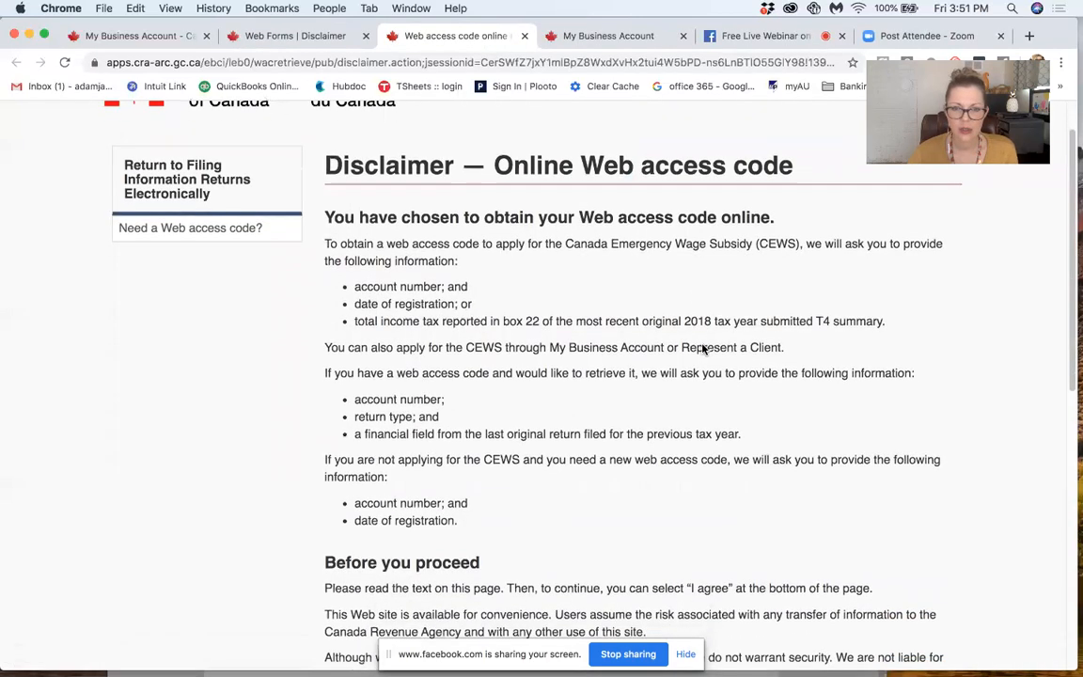
# Step: Read through the Online Web access code disclaimer and agree to its terms
pyautogui.scroll(-10, 702, 345)
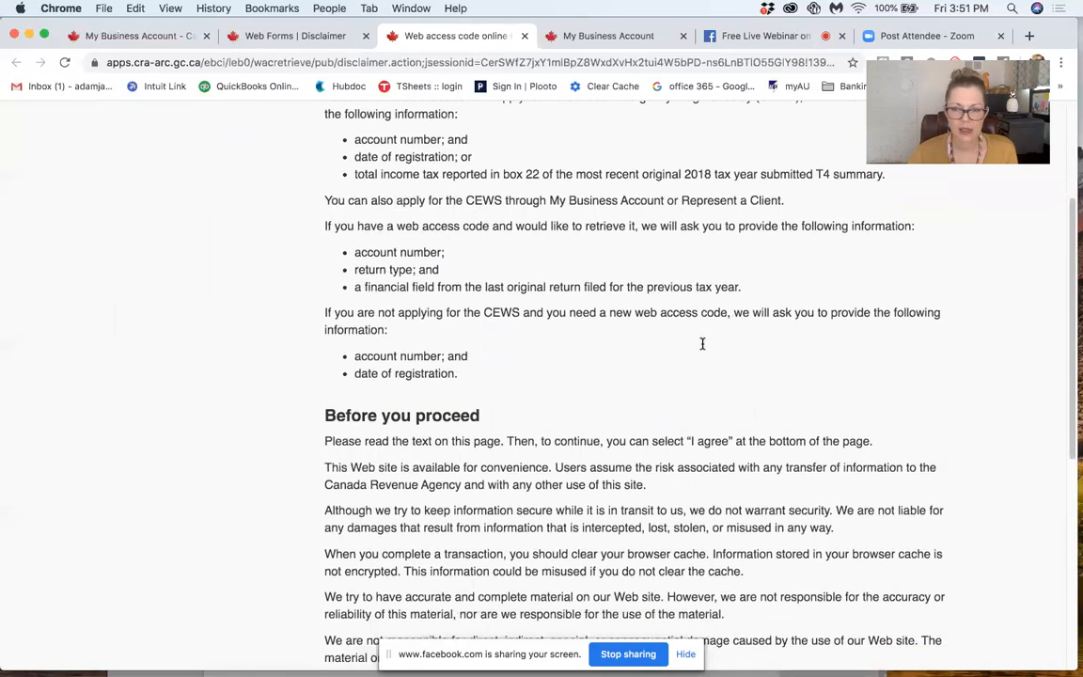
pyautogui.scroll(-1, 703, 344)
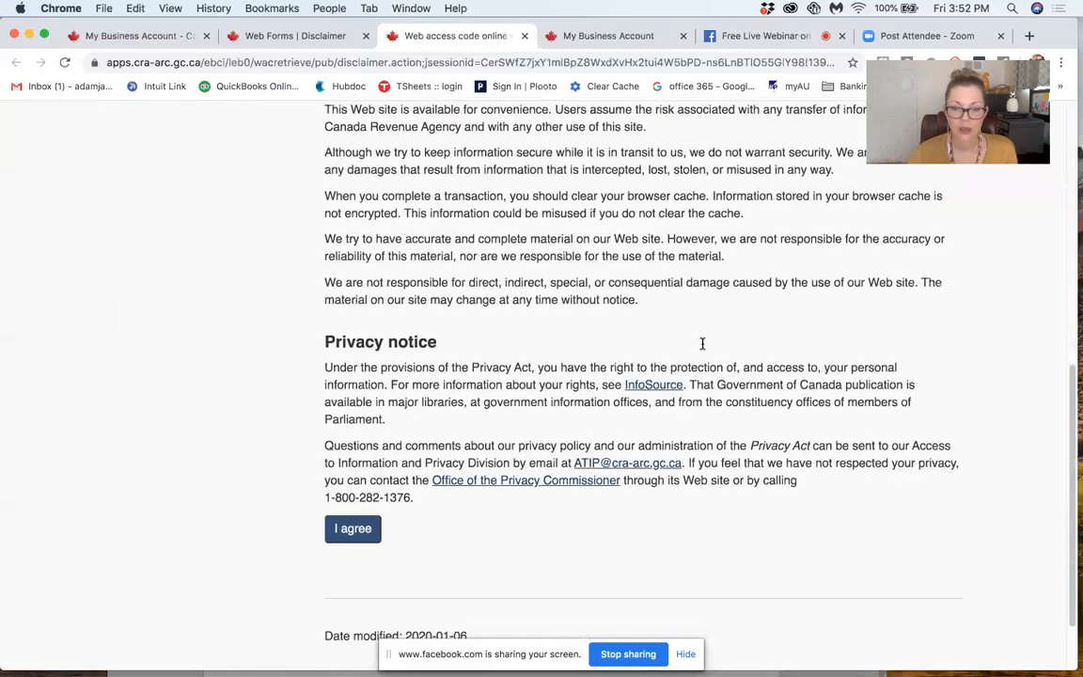
pyautogui.click(361, 528)
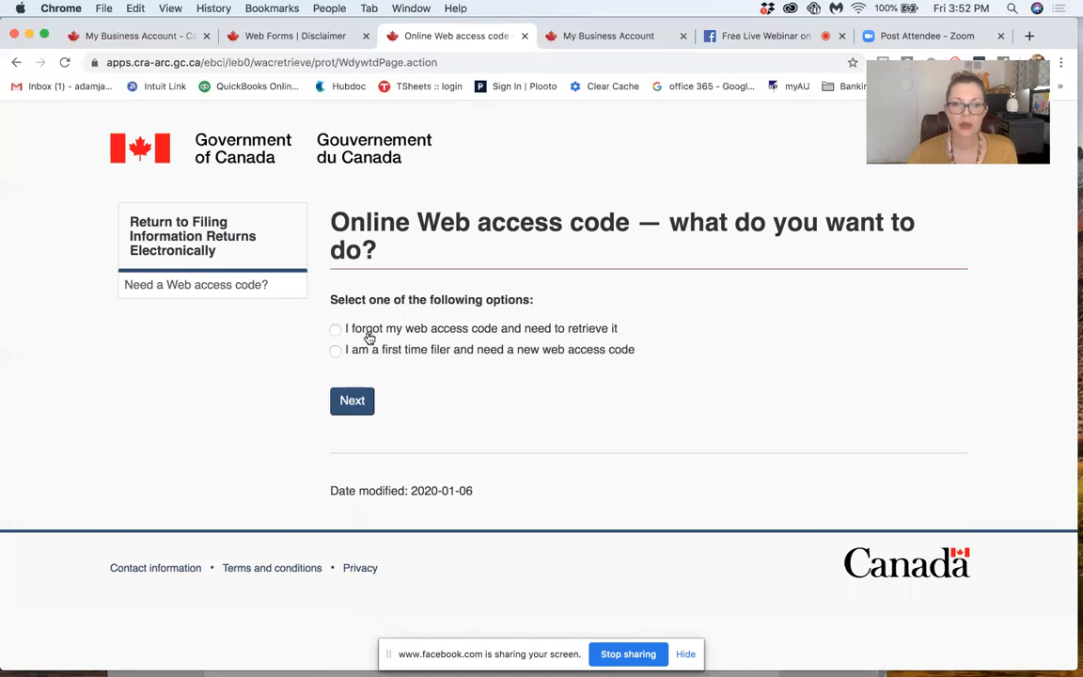
# Step: Return to the Web Forms disclaimer and agree to its terms of use to reach the Web forms access page
pyautogui.click(290, 38)
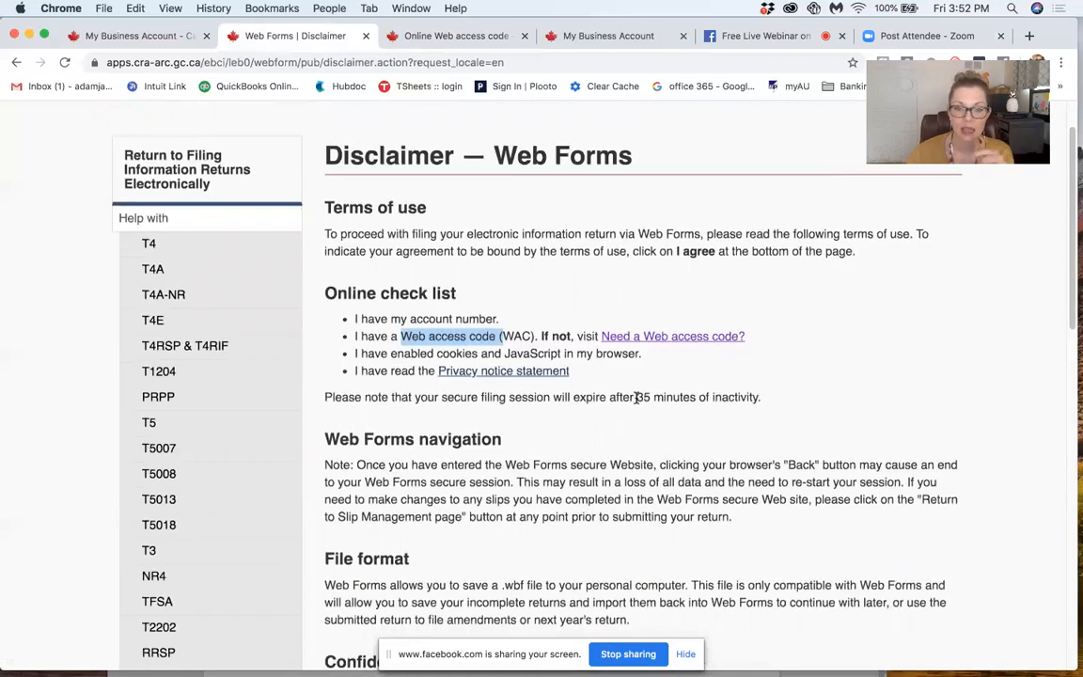
pyautogui.scroll(-5, 636, 397)
pyautogui.scroll(-5, 635, 397)
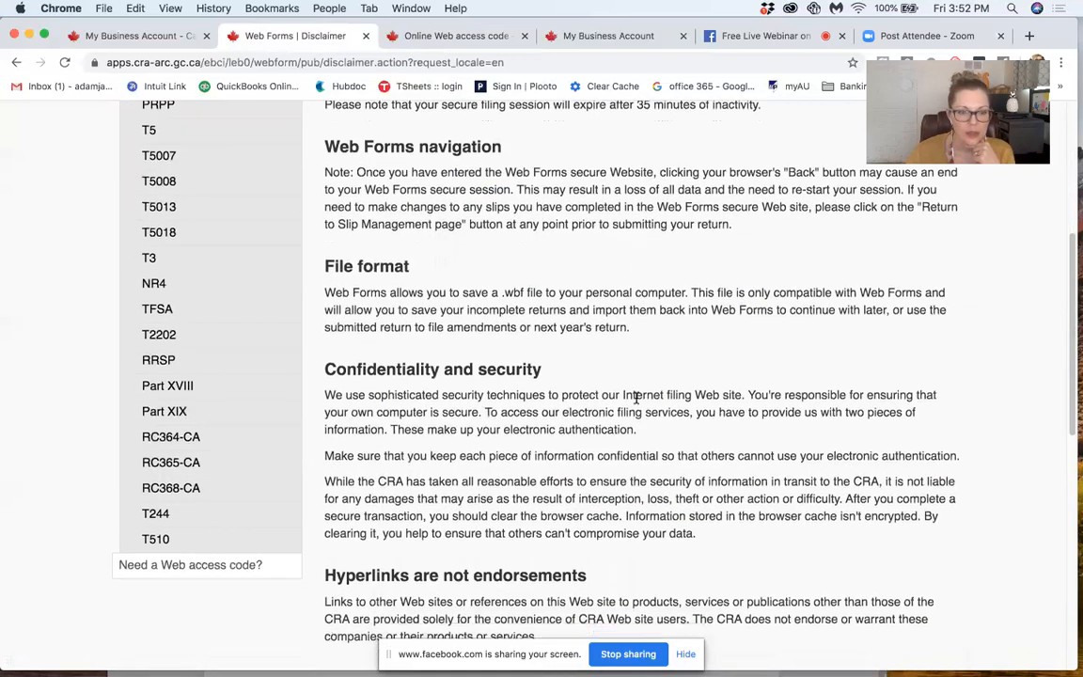
pyautogui.scroll(-9, 635, 397)
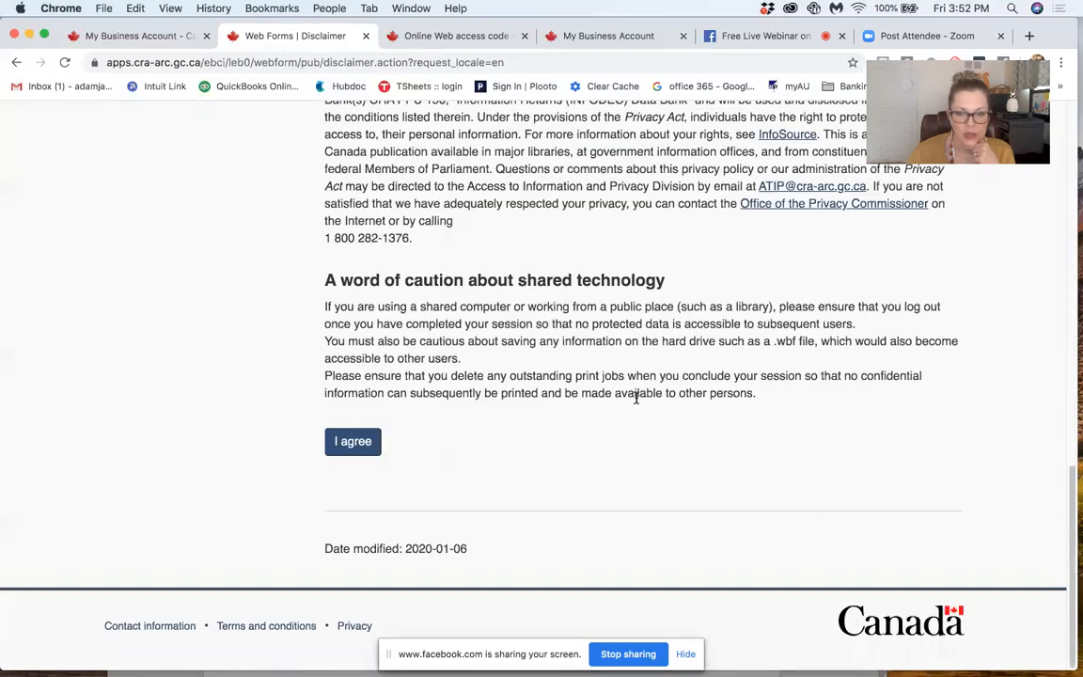
pyautogui.click(351, 442)
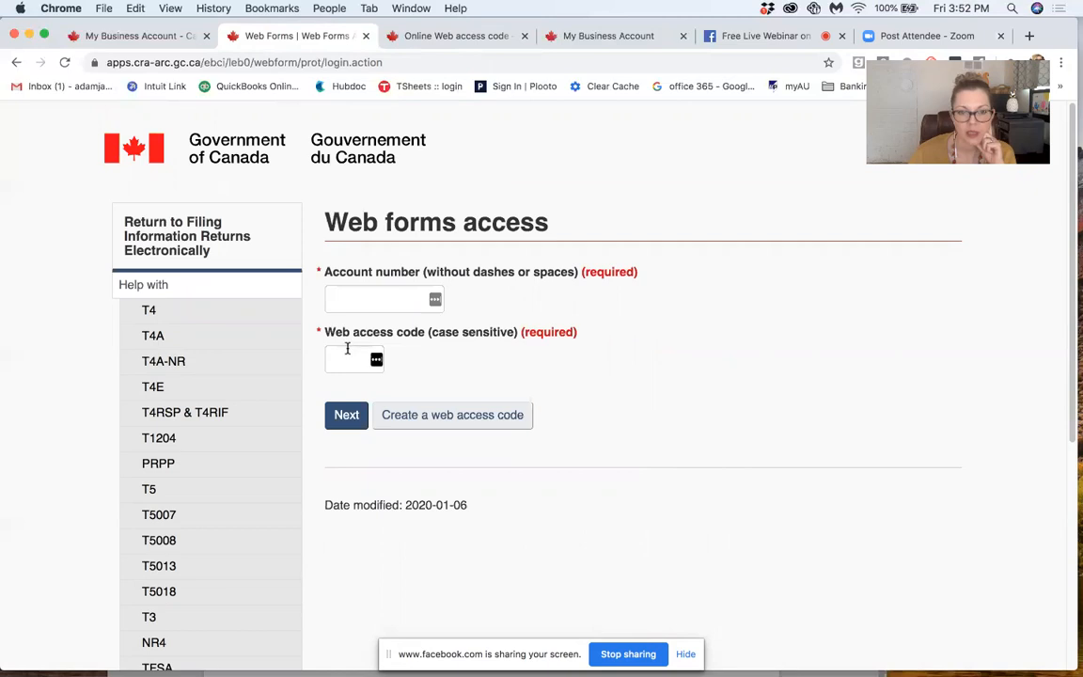
# Step: Enter a placeholder payroll (RP) account number on the Web forms access page
pyautogui.click(351, 295)
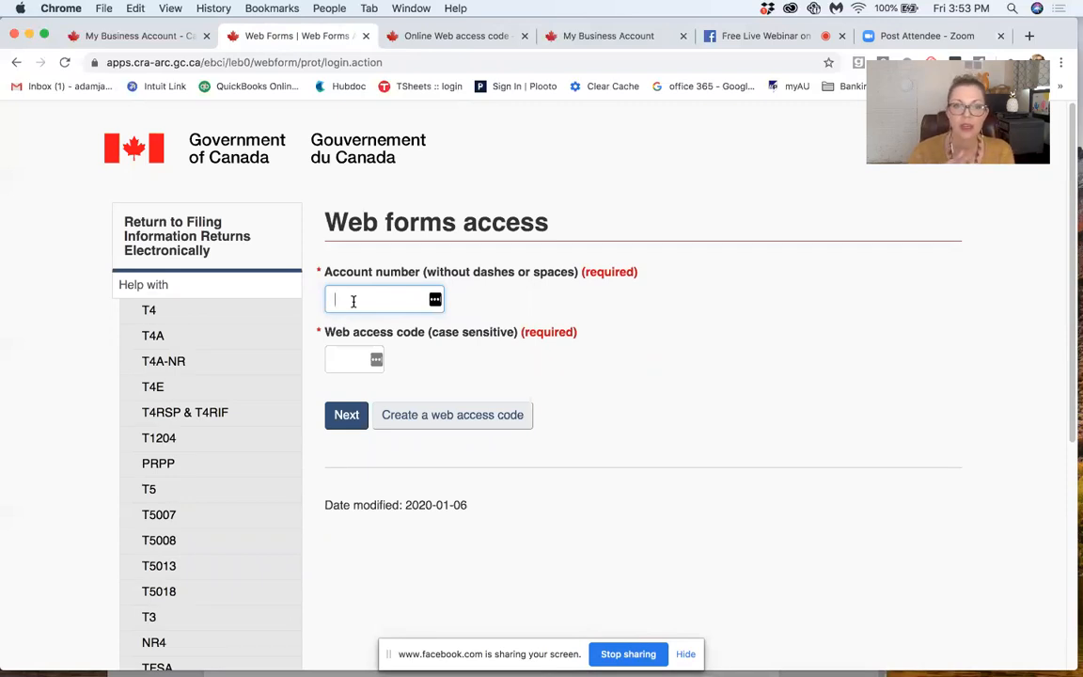
pyautogui.write('xxxxxxxxx')
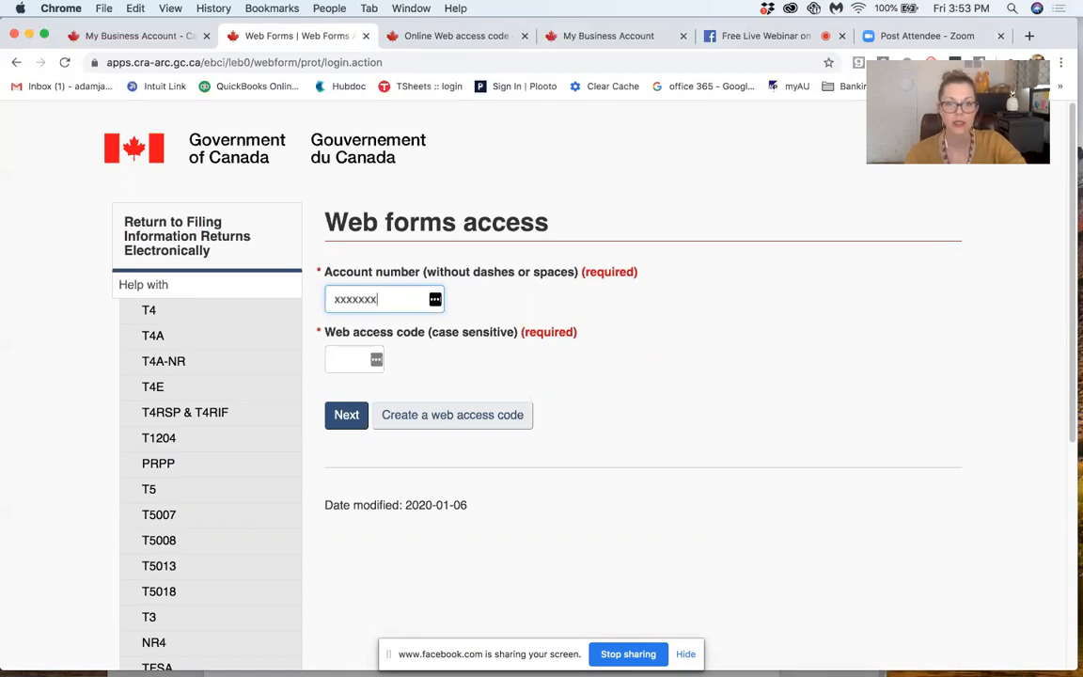
pyautogui.write('xxRP')
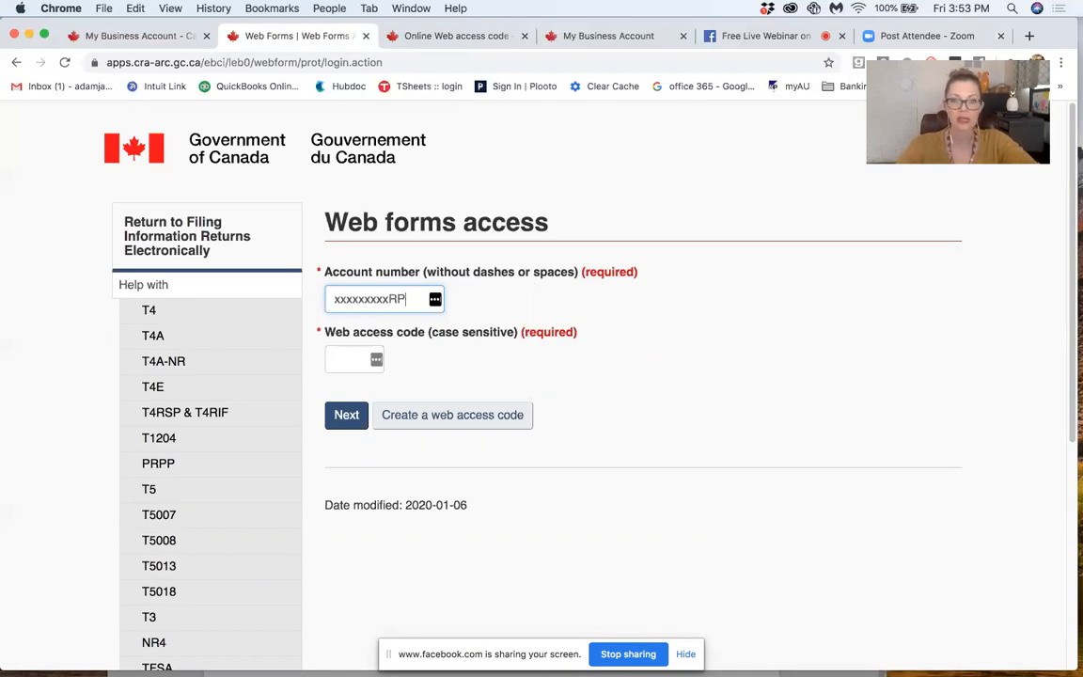
pyautogui.write('000')
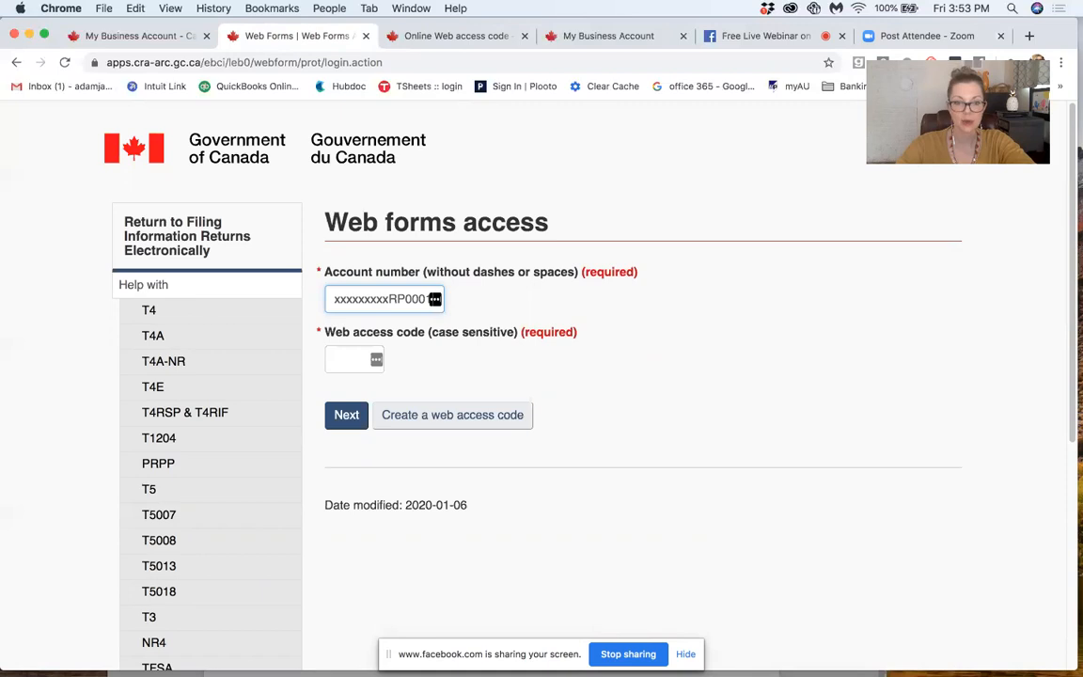
pyautogui.write('1')
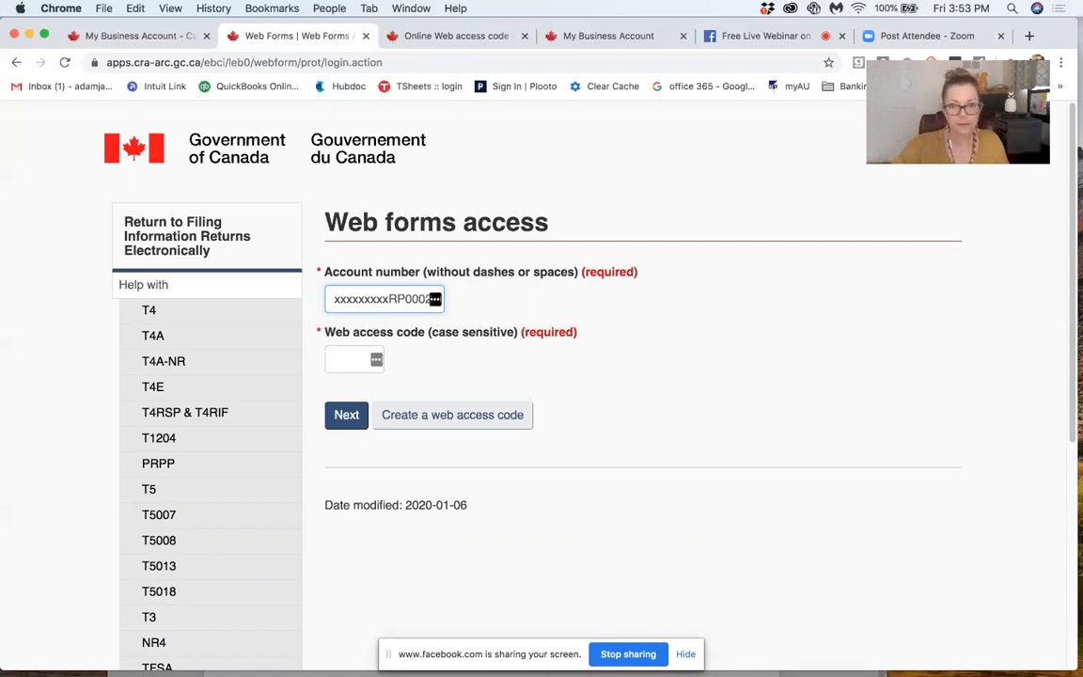
# Step: Clear the placeholder account number and dismiss the saved login suggestions for the Web access code
pyautogui.press('BackSpace')
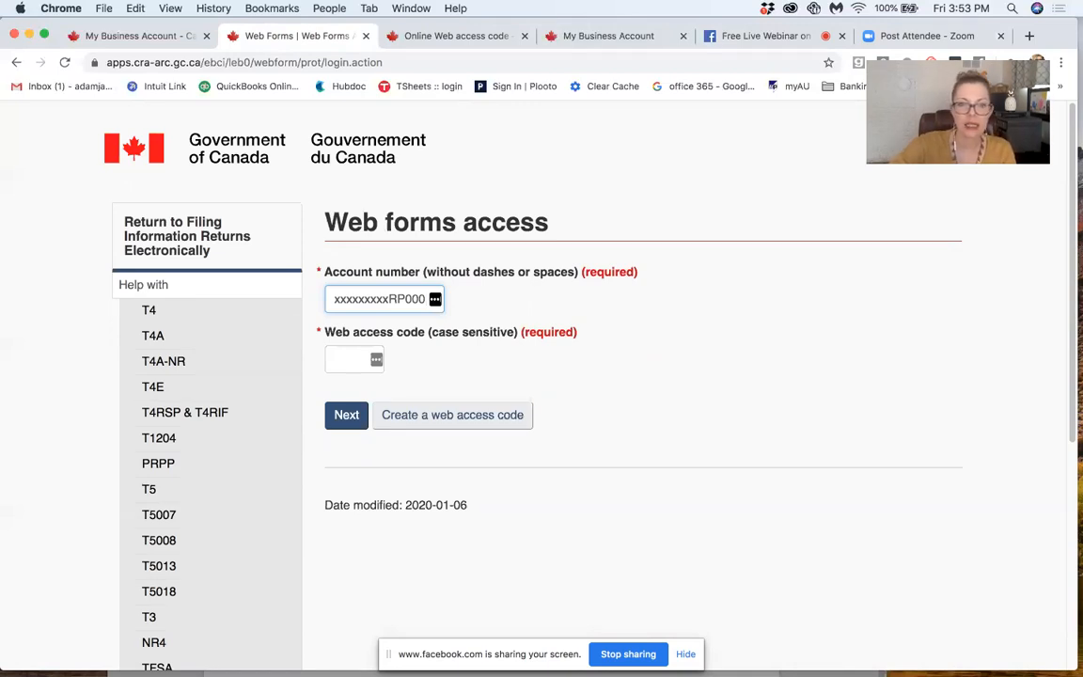
pyautogui.press('BackSpace')
pyautogui.press('BackSpace')
pyautogui.press('BackSpace')
pyautogui.press('BackSpace')
pyautogui.press('BackSpace')
pyautogui.press('BackSpace')
pyautogui.press('BackSpace')
pyautogui.press('BackSpace')
pyautogui.press('BackSpace')
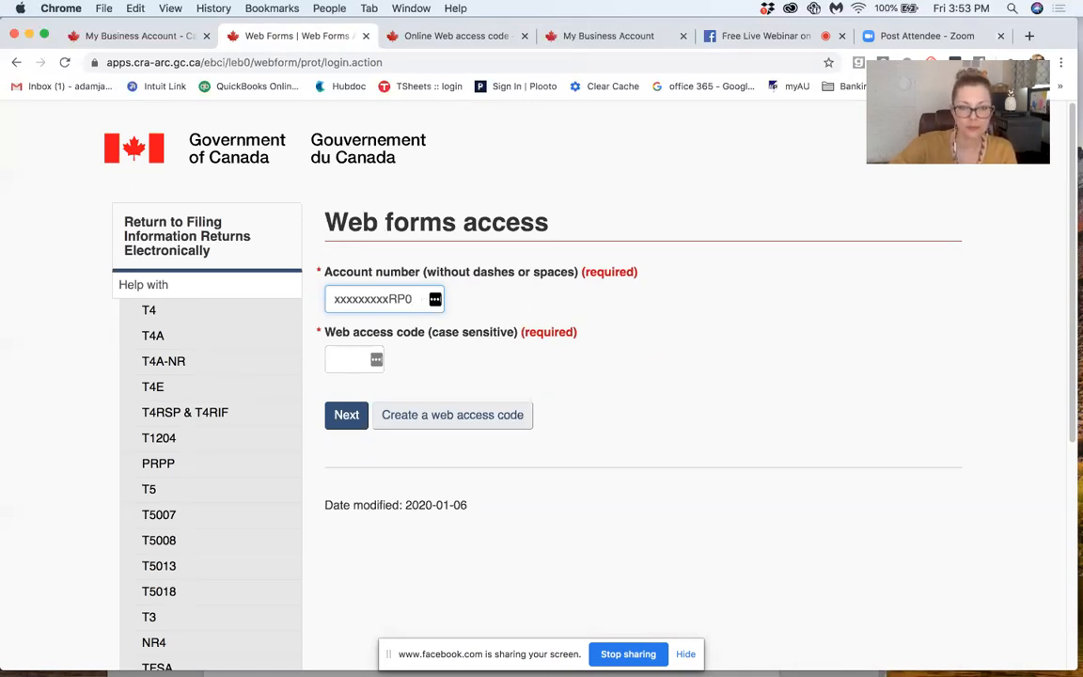
pyautogui.press('BackSpace')
pyautogui.press('BackSpace')
pyautogui.press('BackSpace')
pyautogui.press('BackSpace')
pyautogui.press('BackSpace')
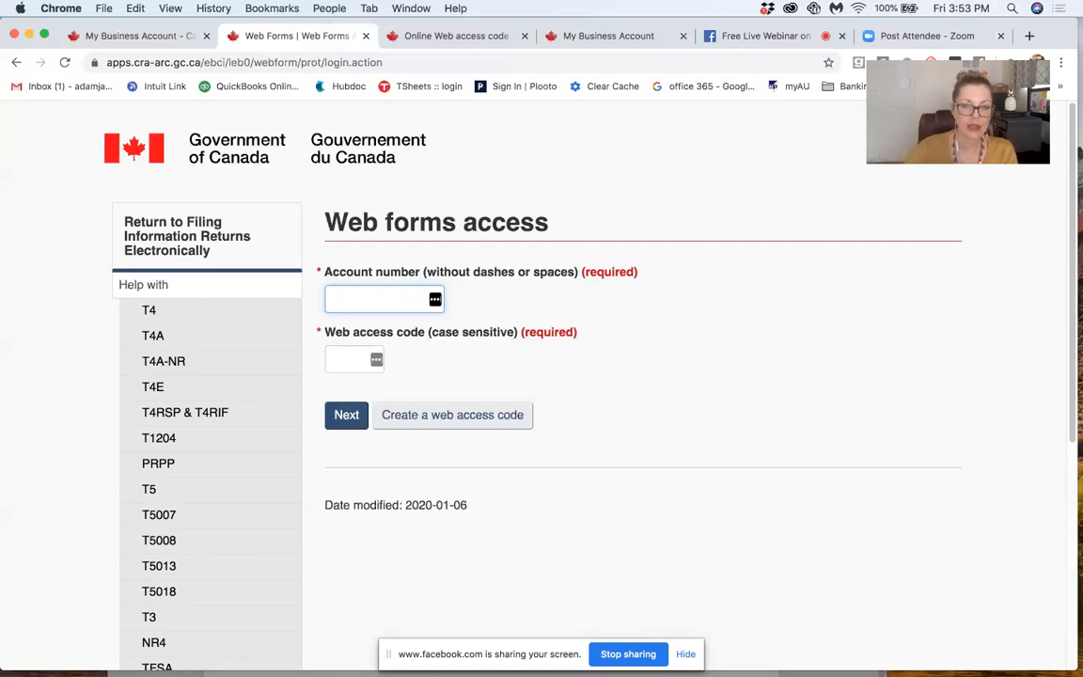
pyautogui.click(339, 357)
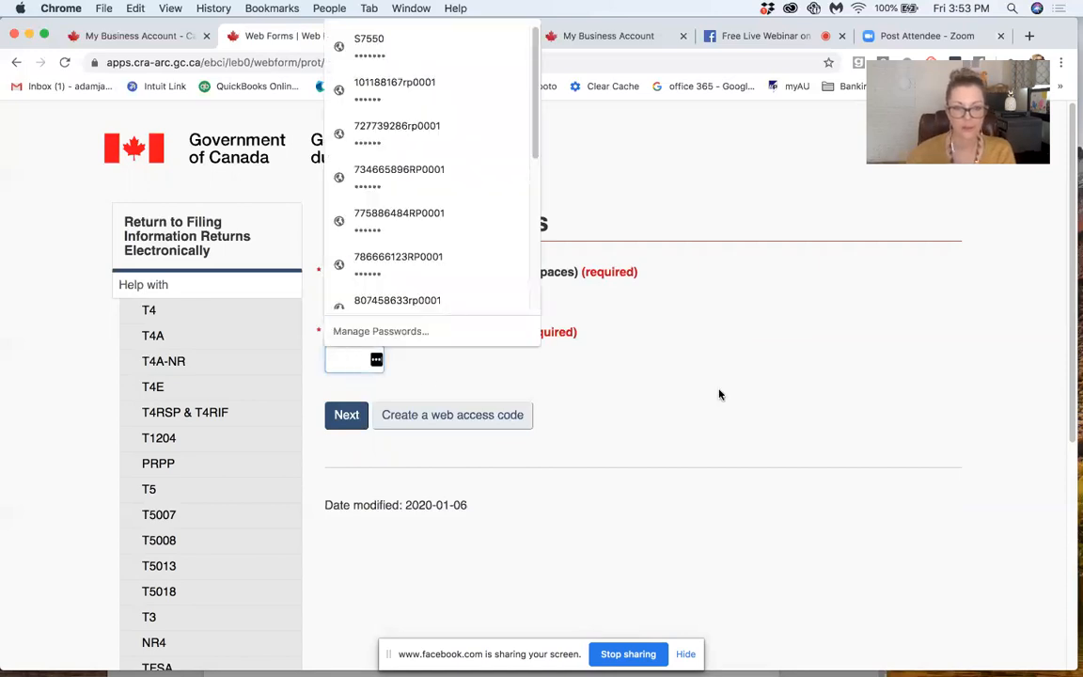
pyautogui.click(798, 389)
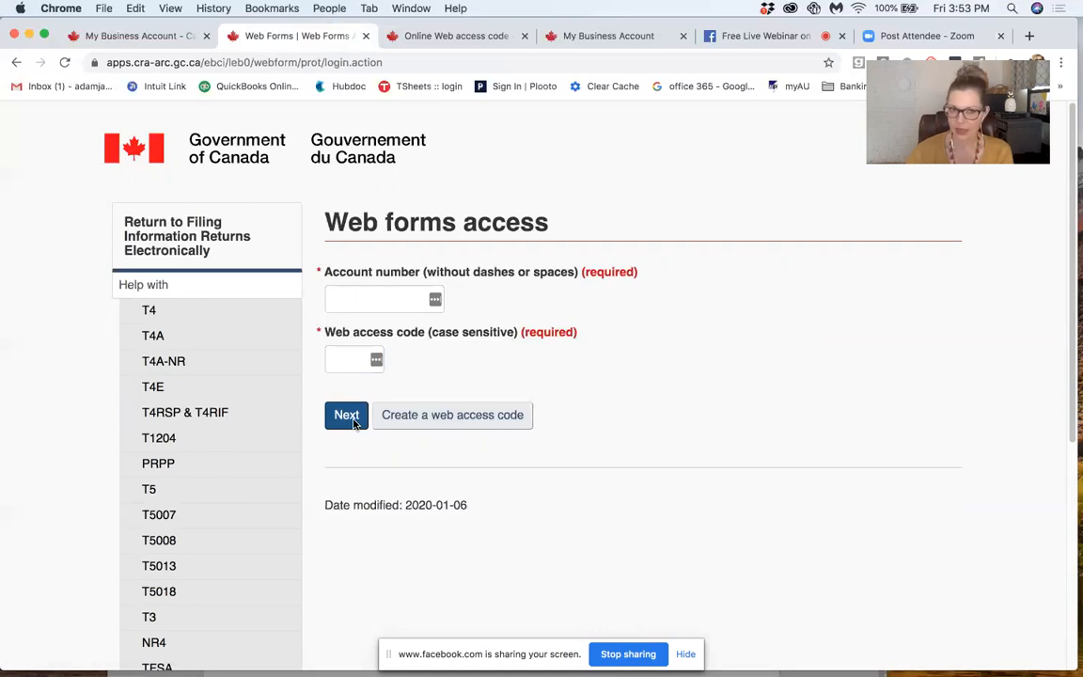
# Step: Check the Online Web access code options, return to My Business Account and acknowledge the session timeout warning
pyautogui.click(442, 35)
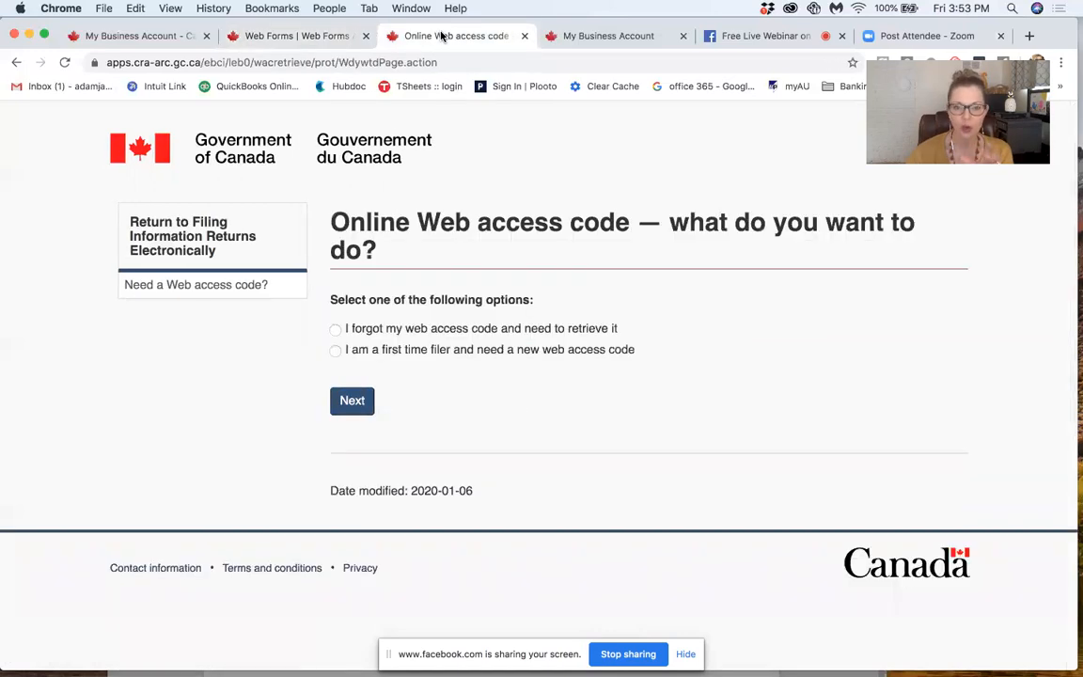
pyautogui.click(550, 35)
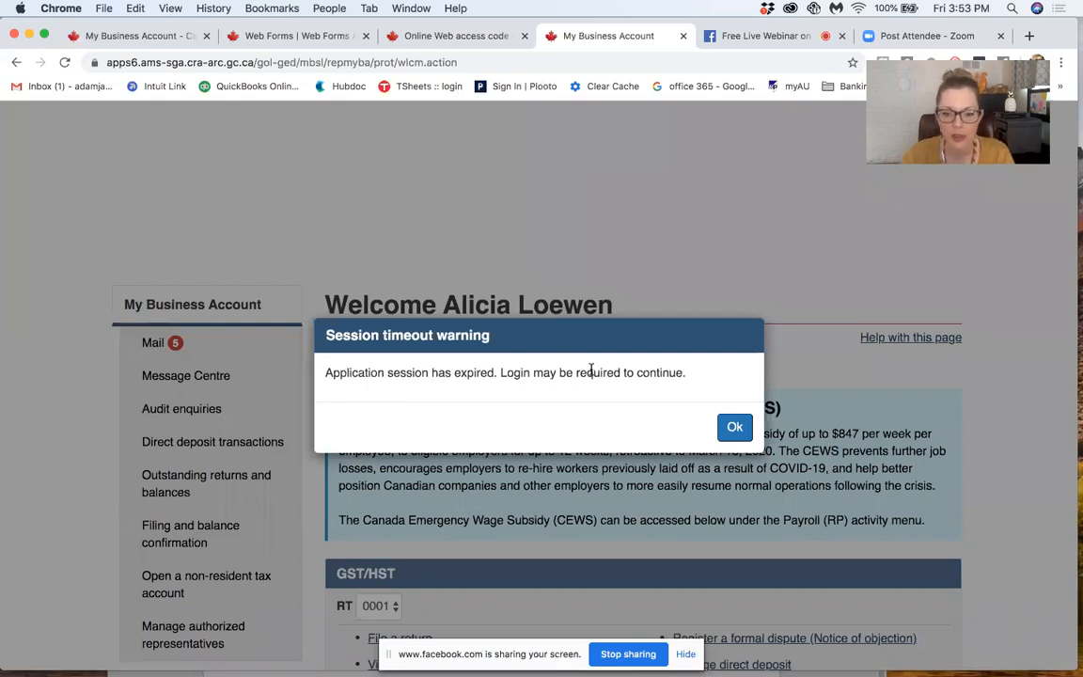
pyautogui.click(735, 436)
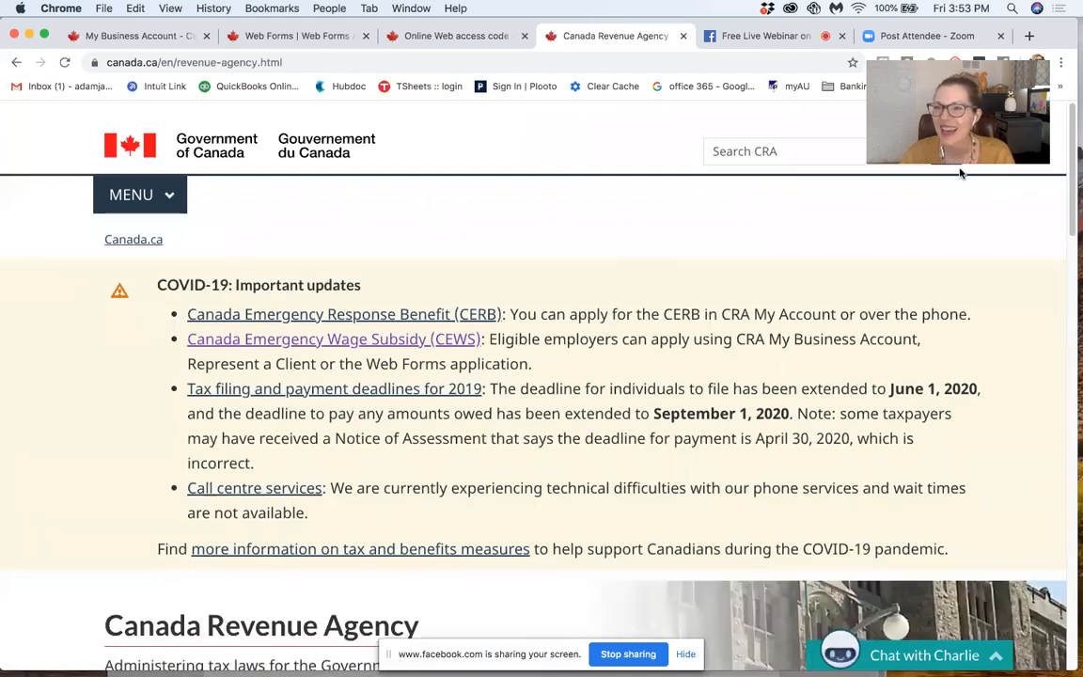
# Step: Open the Represent a Client page from the saved CRA links and submit the CRA login with the prefilled user ID and password
pyautogui.click(1011, 87)
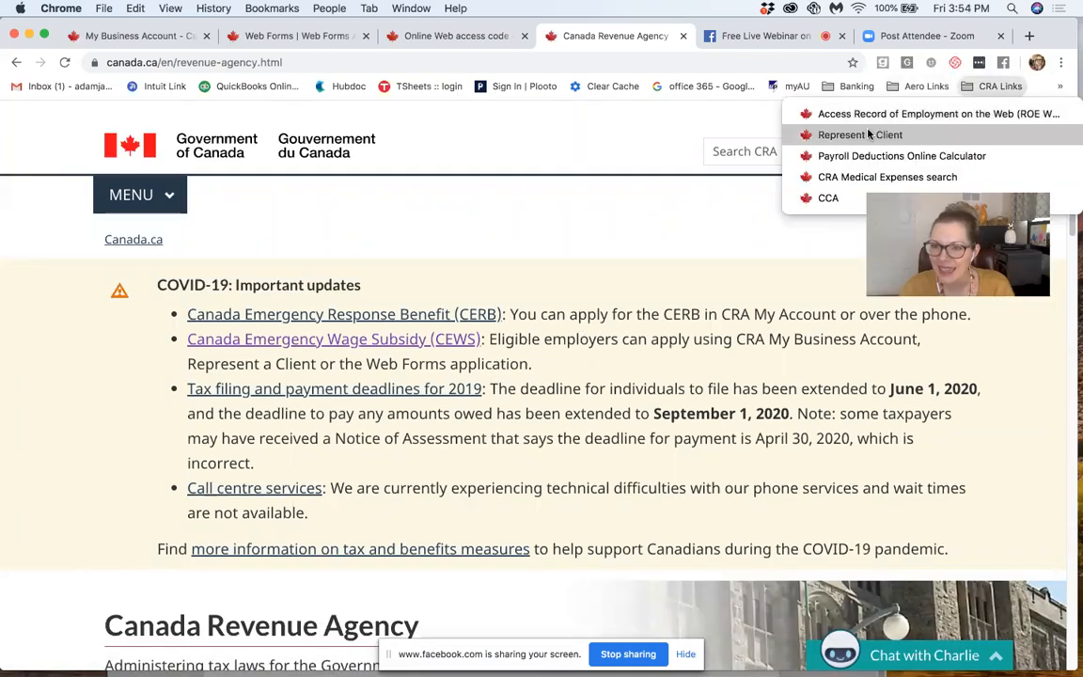
pyautogui.click(515, 345)
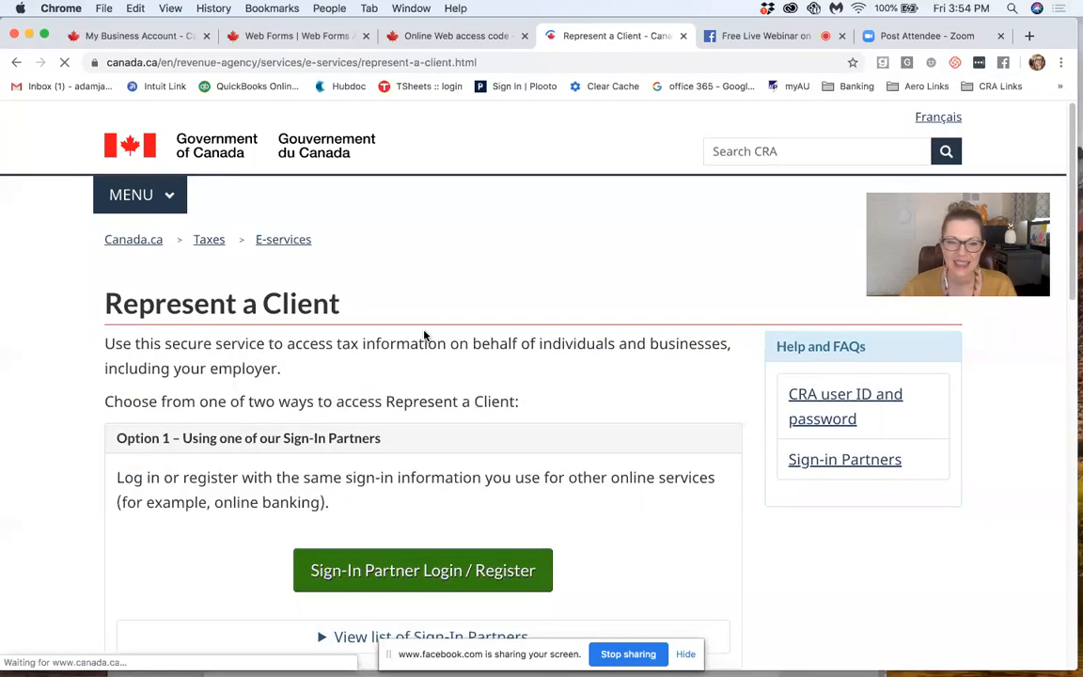
pyautogui.scroll(-7, 419, 334)
pyautogui.scroll(1, 367, 282)
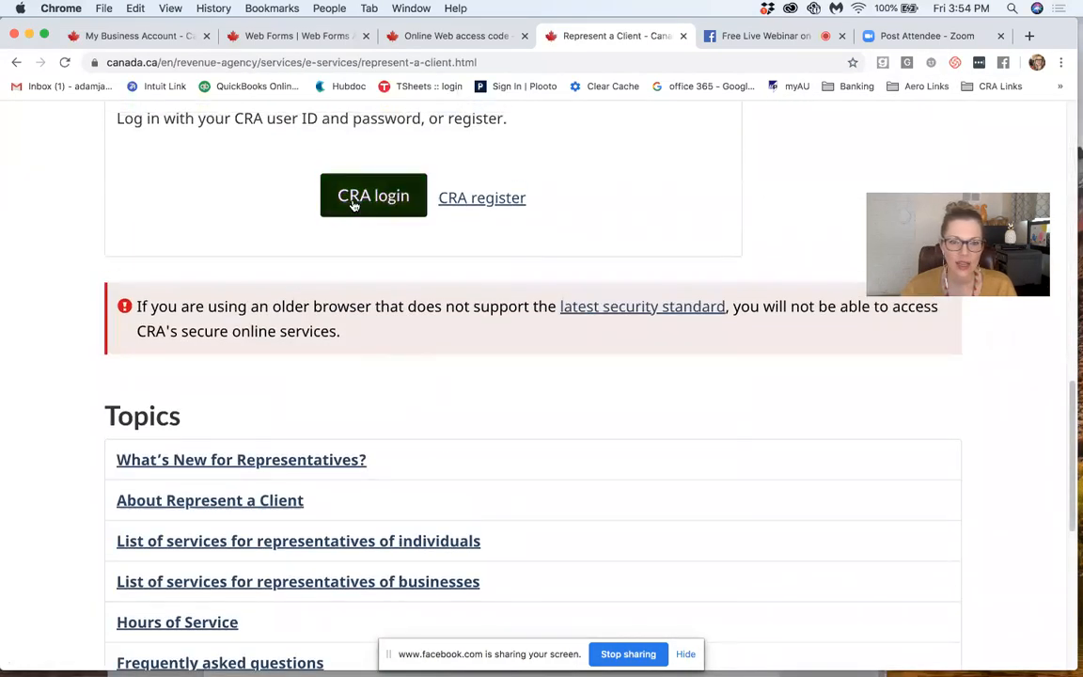
pyautogui.click(352, 199)
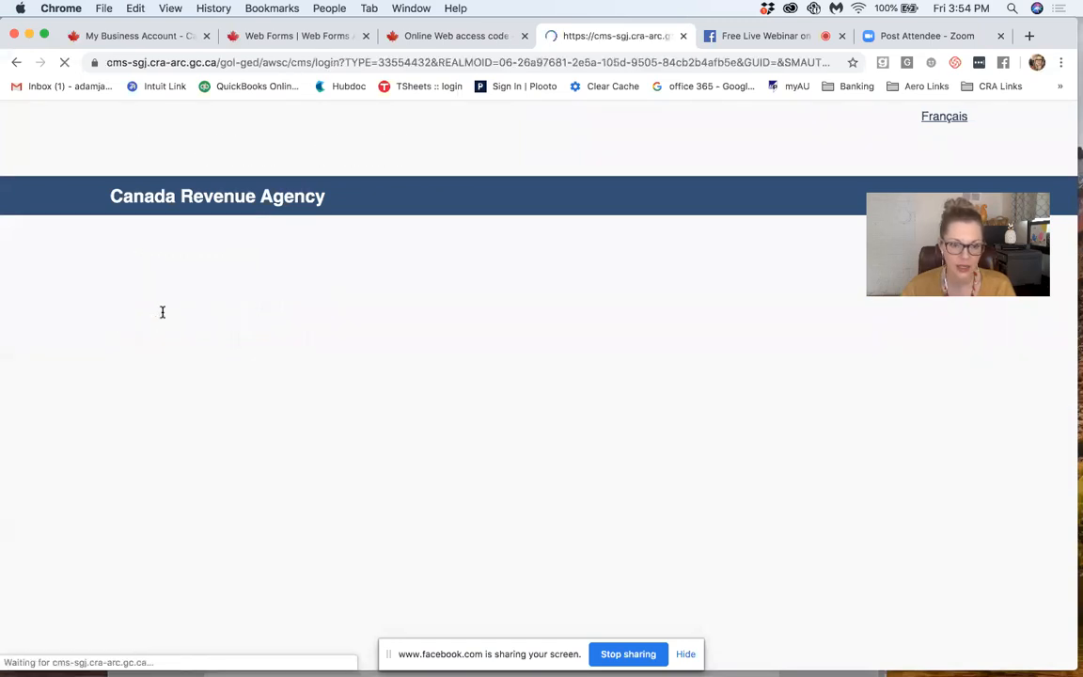
pyautogui.click(125, 486)
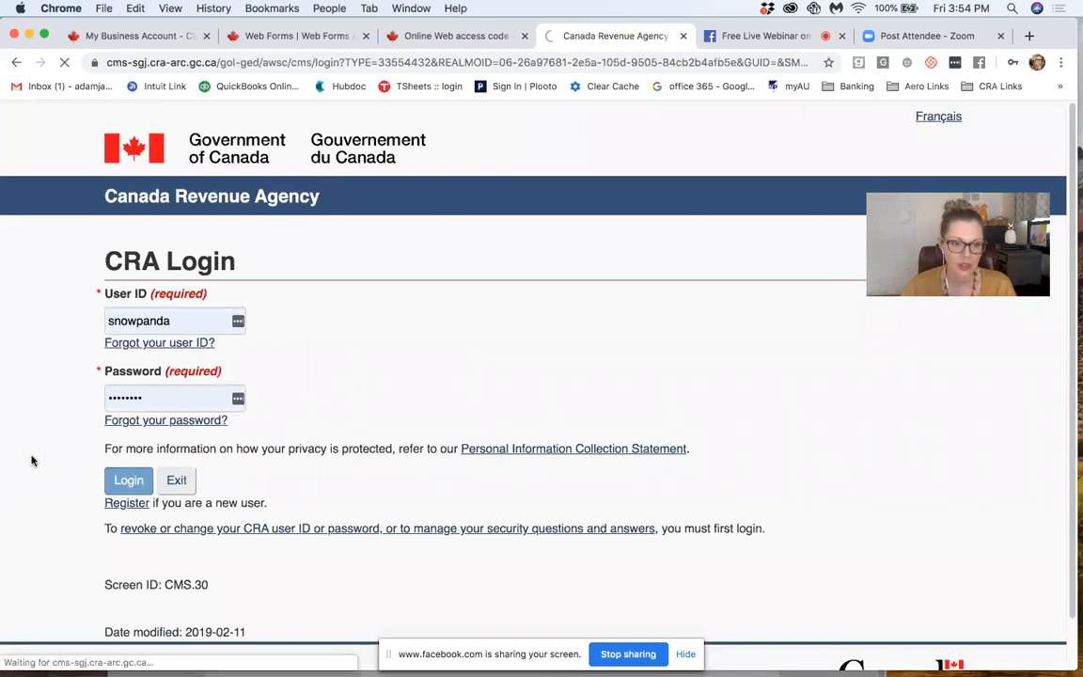
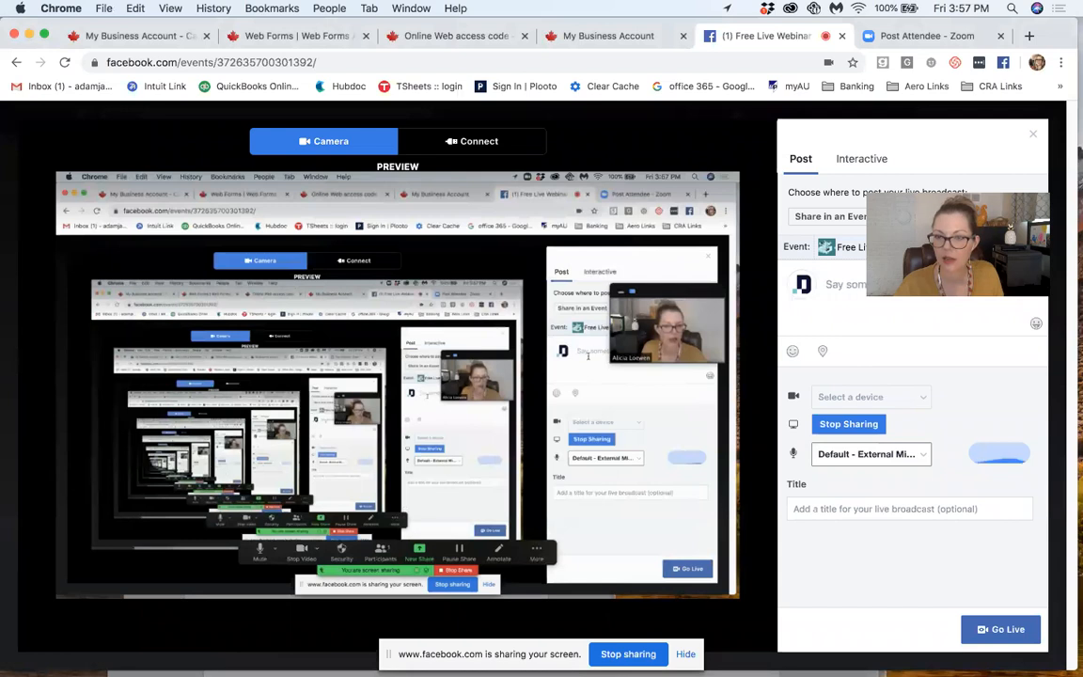
# Step: Write the live video's description as "PART 3.5: How to Apply for CEWS 75% Wage Subsidy"
pyautogui.moveTo(1011, 188); pyautogui.dragTo(1011, 39)
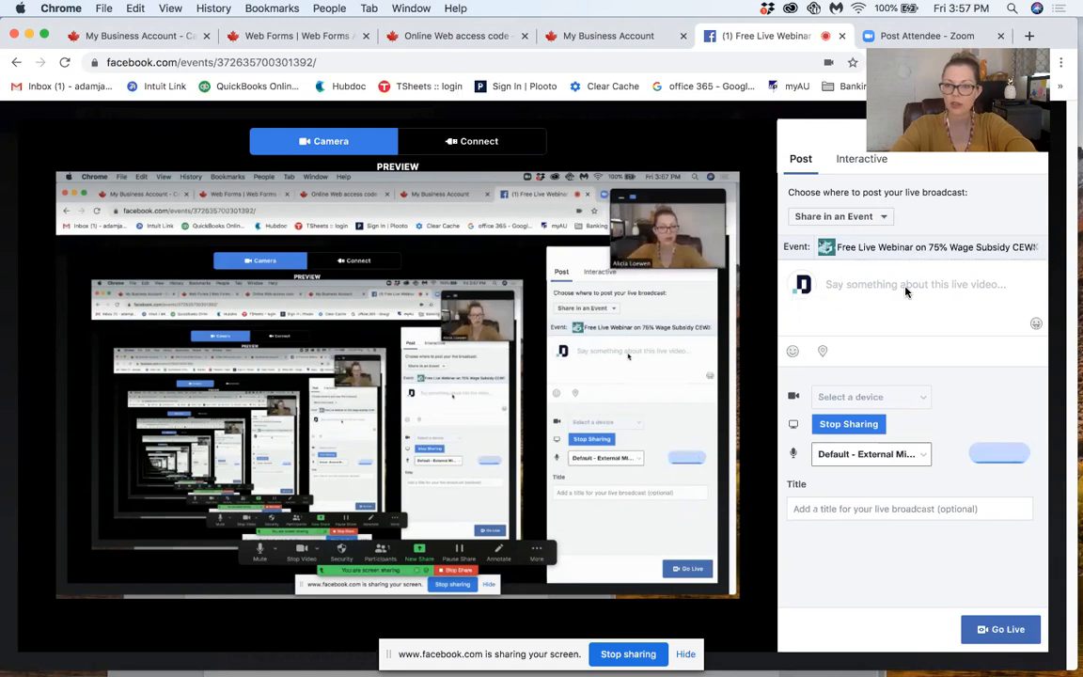
pyautogui.write('ParART')
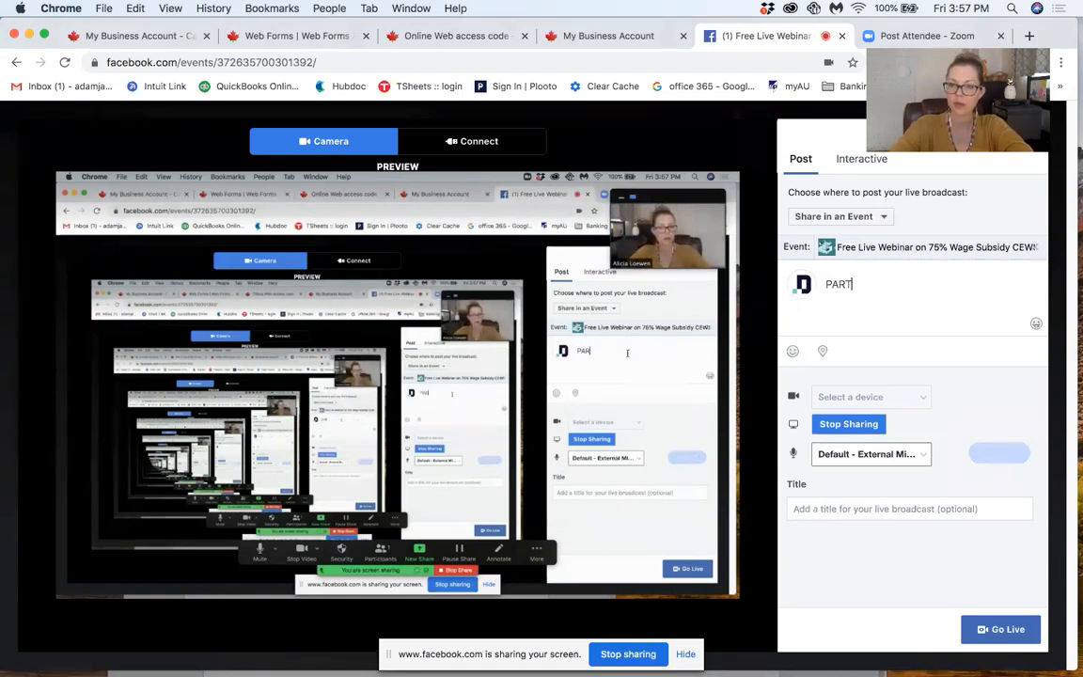
pyautogui.write(' 3.5: How To APP')
pyautogui.press('BackSpace')
pyautogui.press('BackSpace')
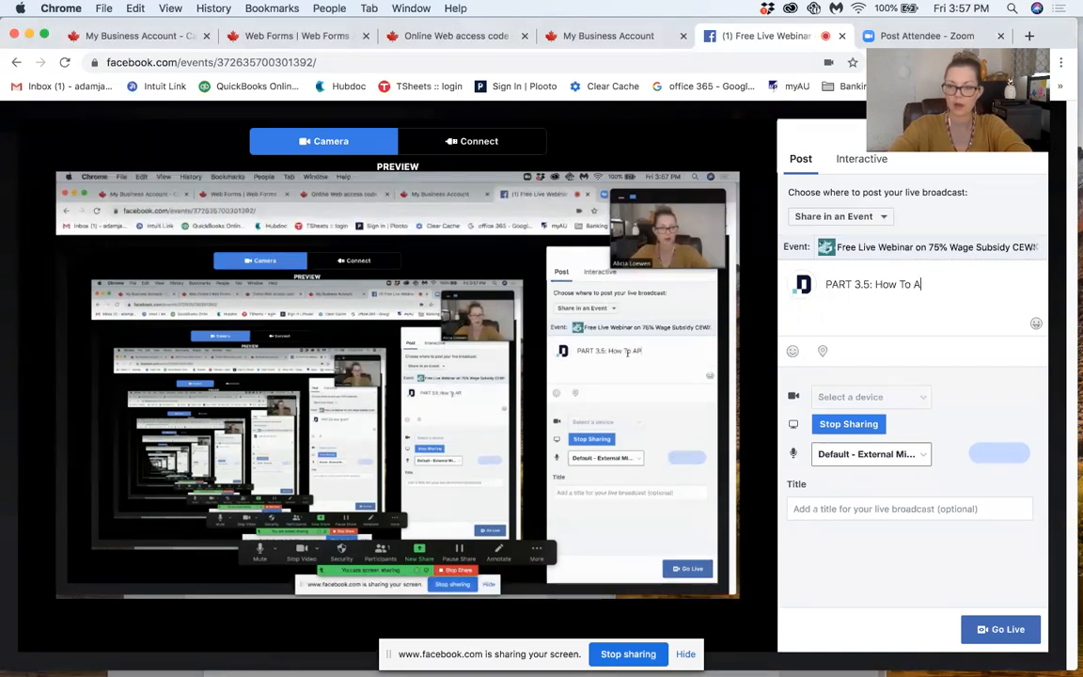
pyautogui.write('pply')
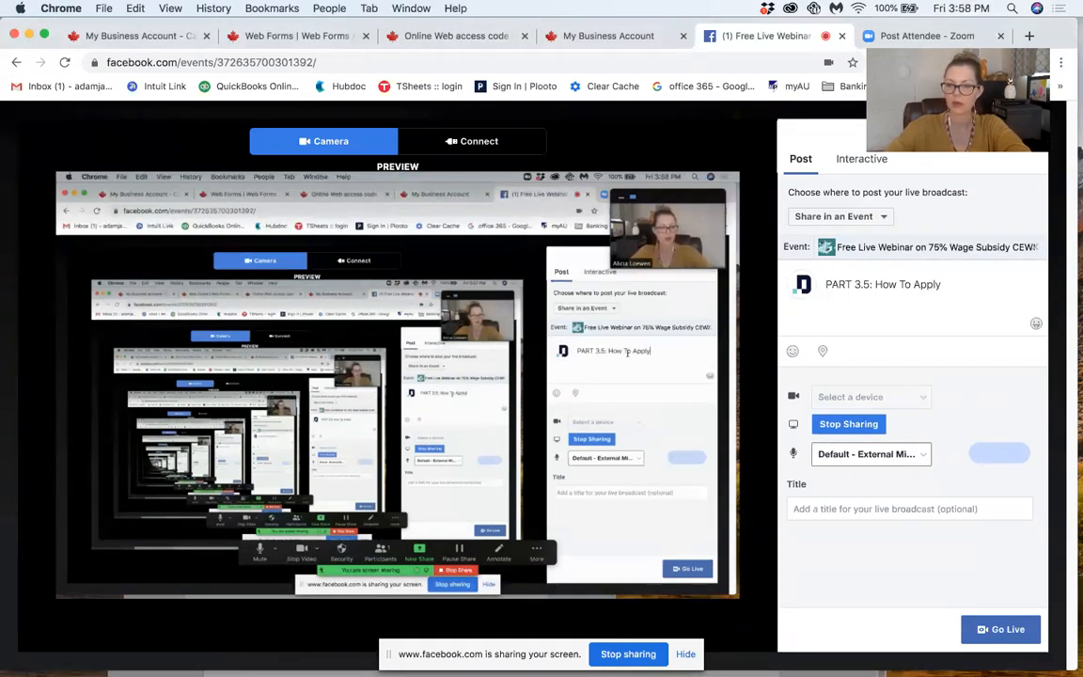
pyautogui.press('BackSpace')
pyautogui.write('t')
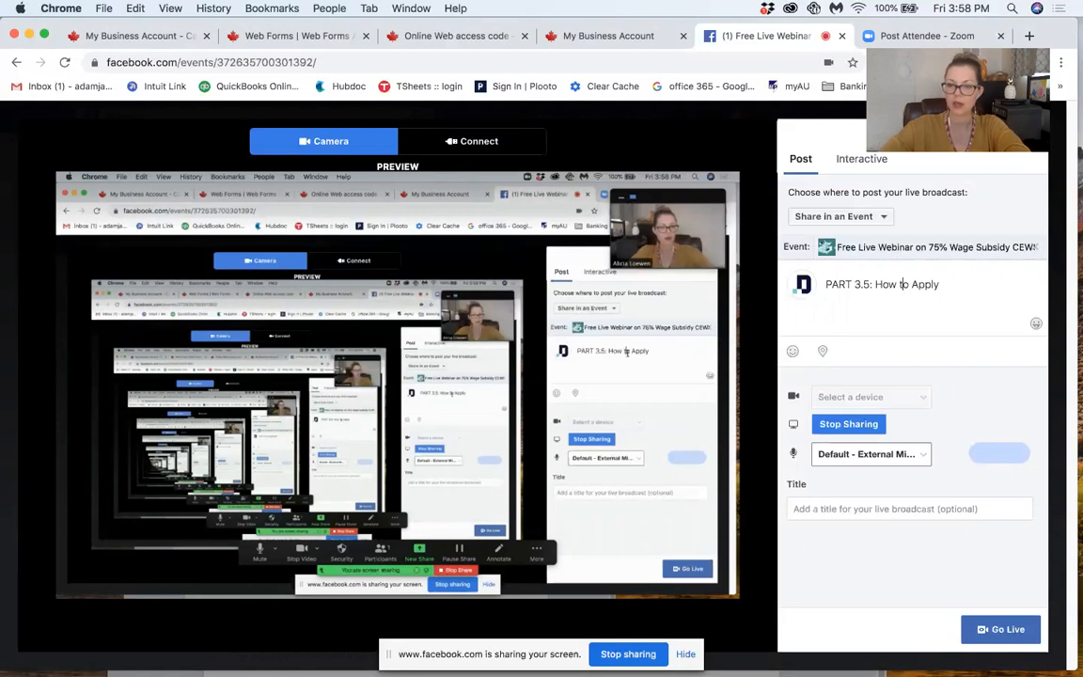
pyautogui.write(' for')
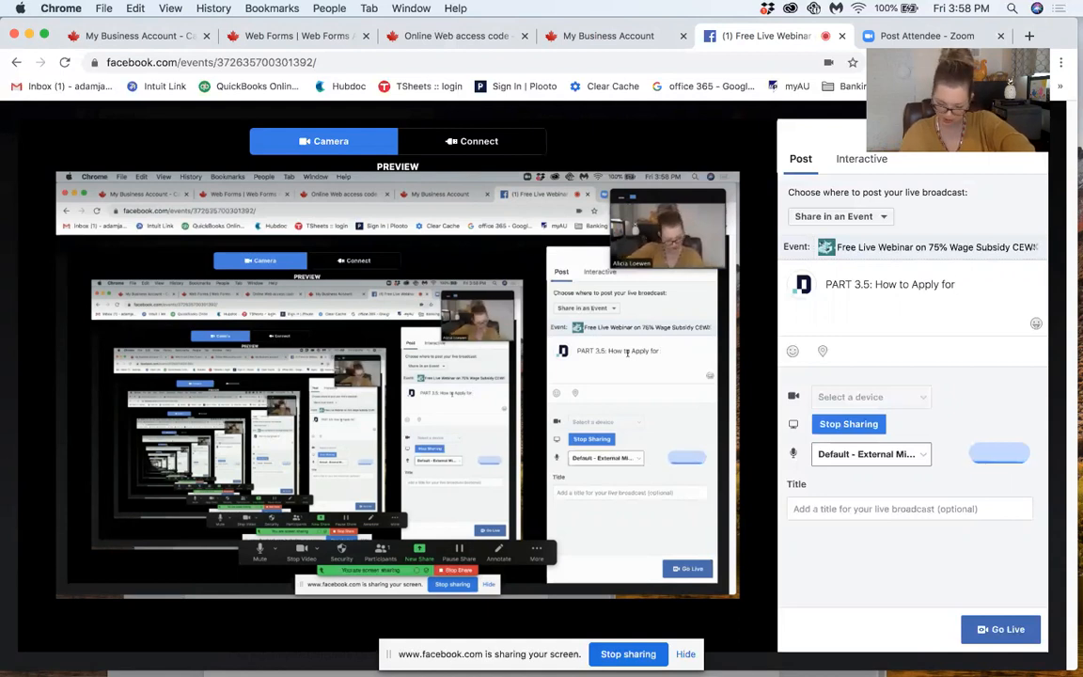
pyautogui.write('CEW')
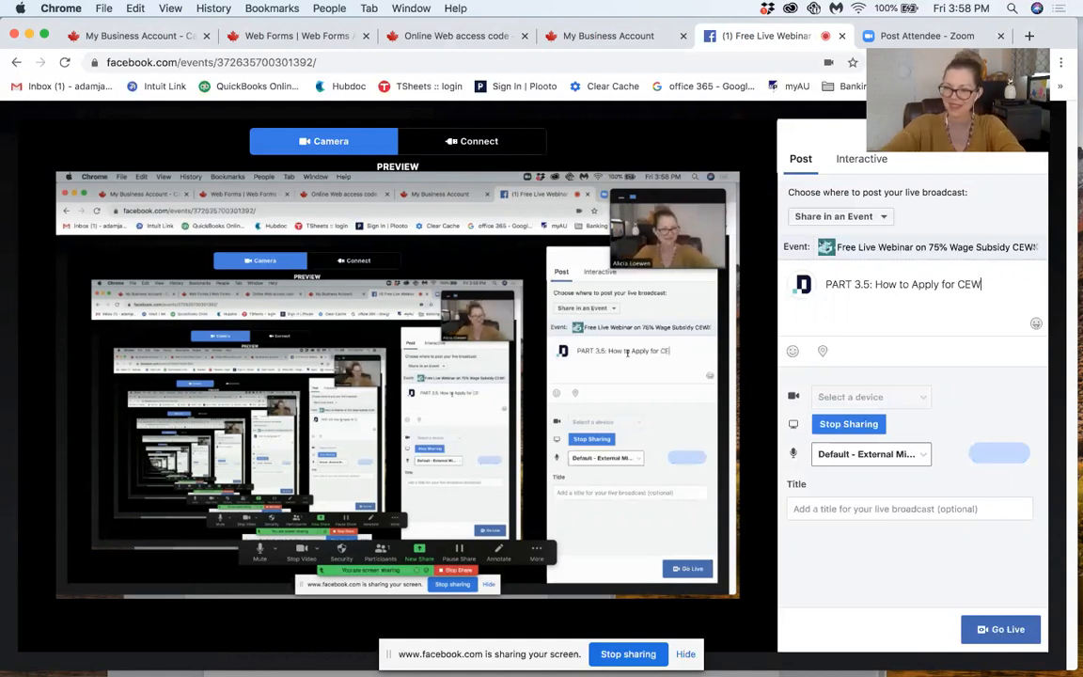
pyautogui.write('S 7')
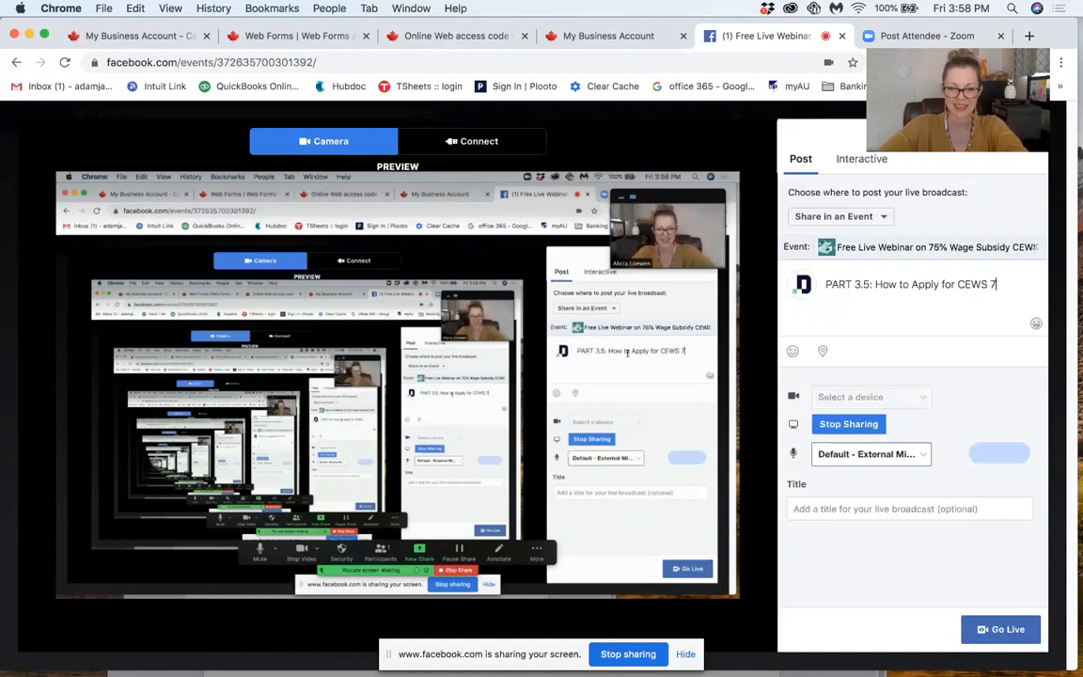
pyautogui.write('5% Wage ')
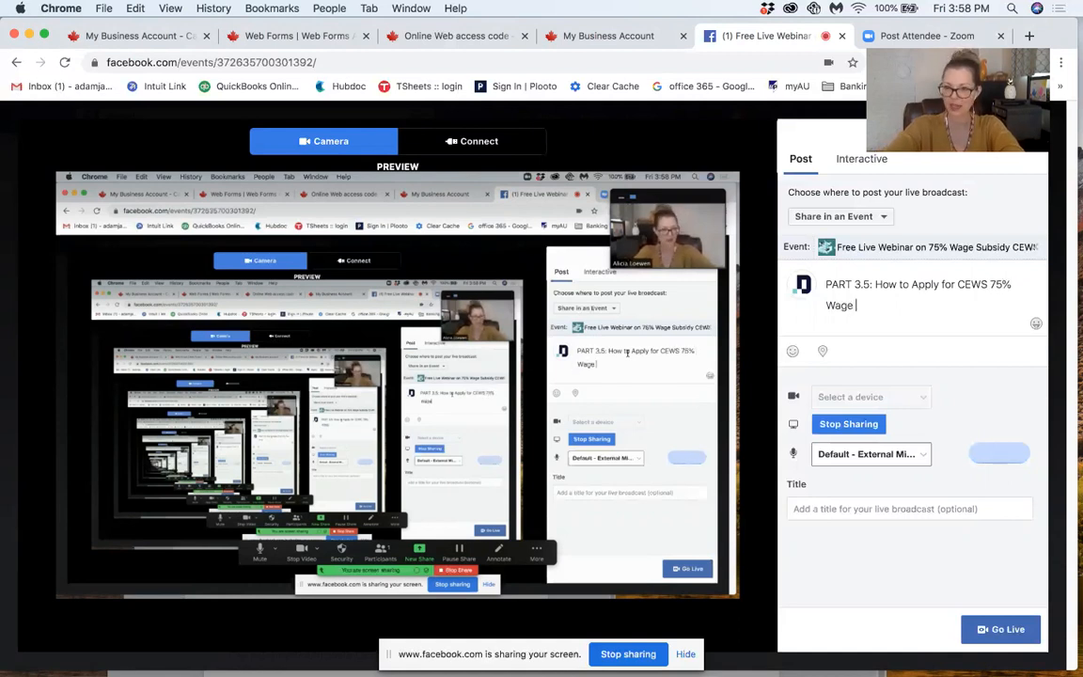
pyautogui.write('Subsidu')
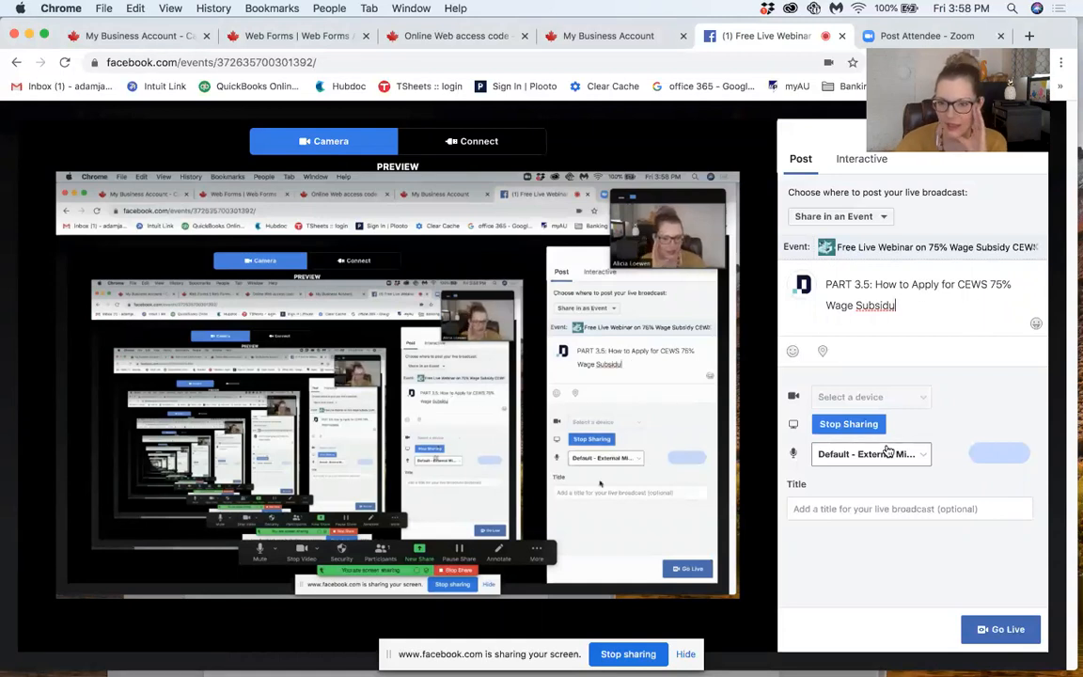
pyautogui.press('BackSpace')
pyautogui.write('y')
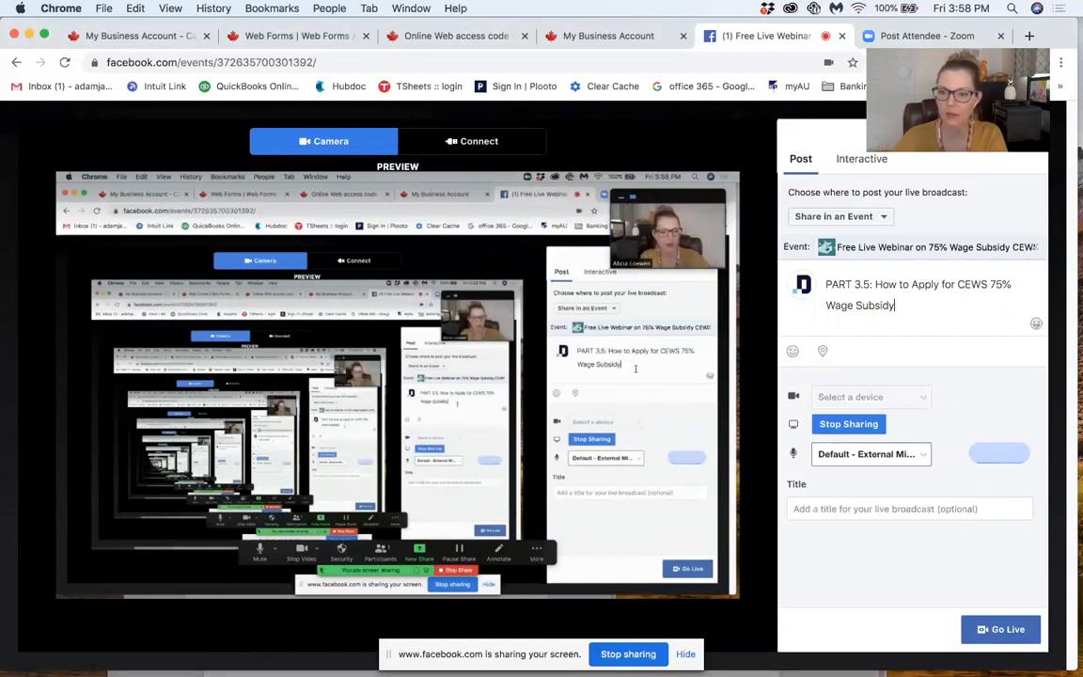
# Step: Copy the description "PART 3.5: How to Apply for CEWS 75% Wage Subsidy" into the broadcast title and start the live video
pyautogui.hotkey('ctrl', 'Up')
pyautogui.click(996, 432)
pyautogui.moveTo(903, 306); pyautogui.dragTo(826, 281)
pyautogui.hotkey('ctrl', 'c')
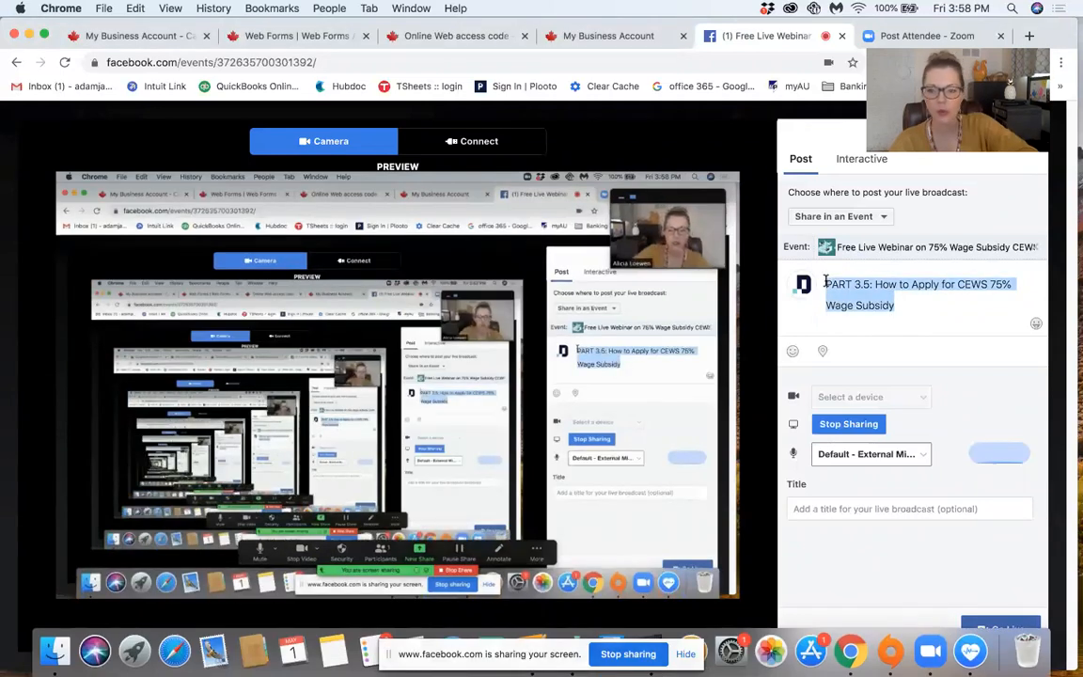
pyautogui.click(812, 505)
pyautogui.hotkey('ctrl', 'v')
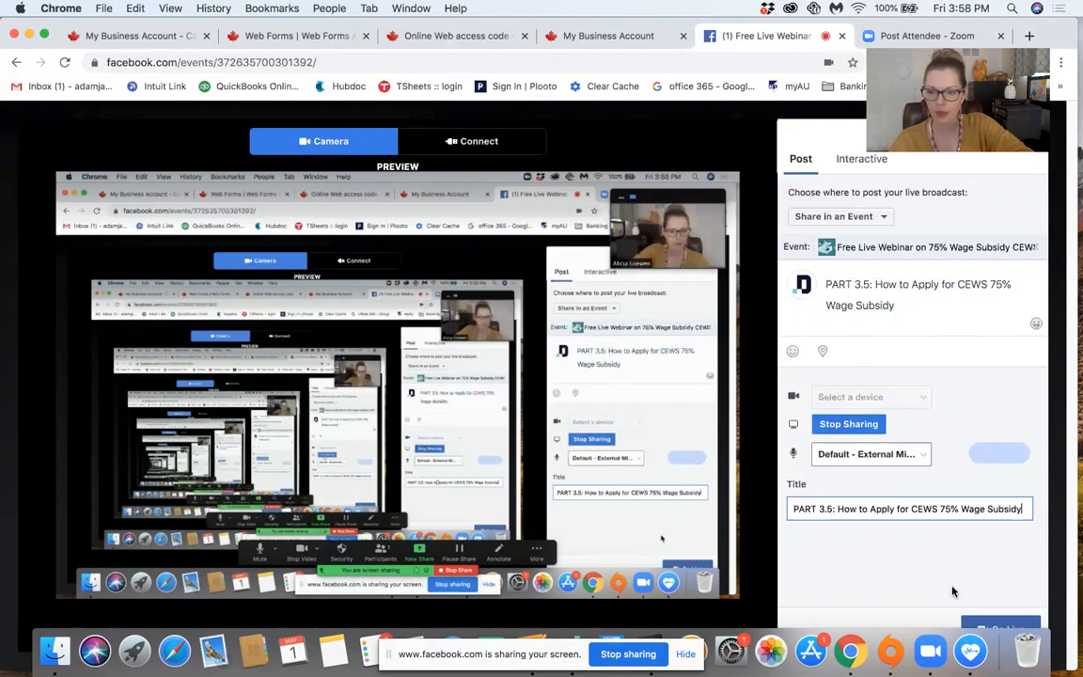
pyautogui.click(985, 625)
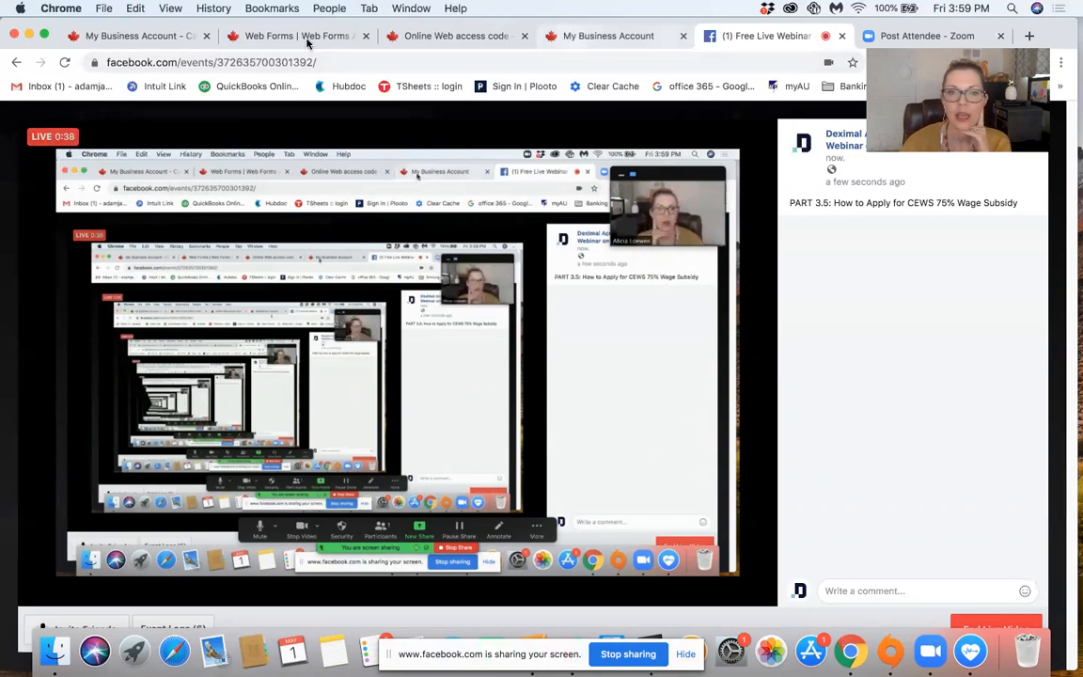
# Step: Return to the My Business Account welcome page and highlight the notice about accessing CEWS under the Payroll (RP) activity menu
pyautogui.click(454, 41)
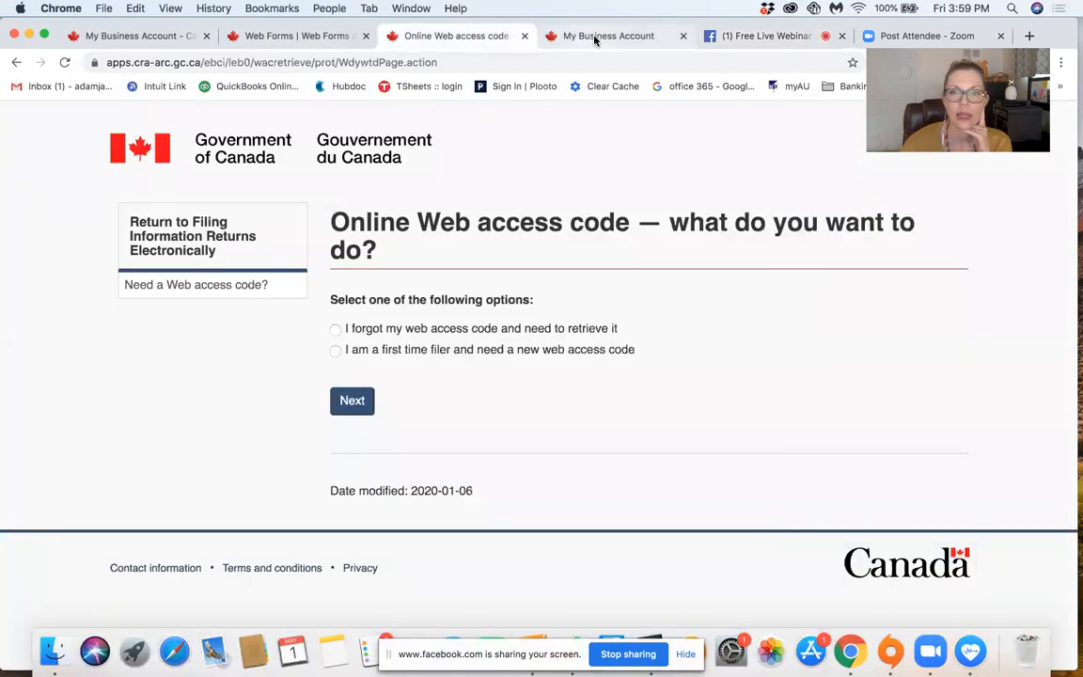
pyautogui.click(594, 39)
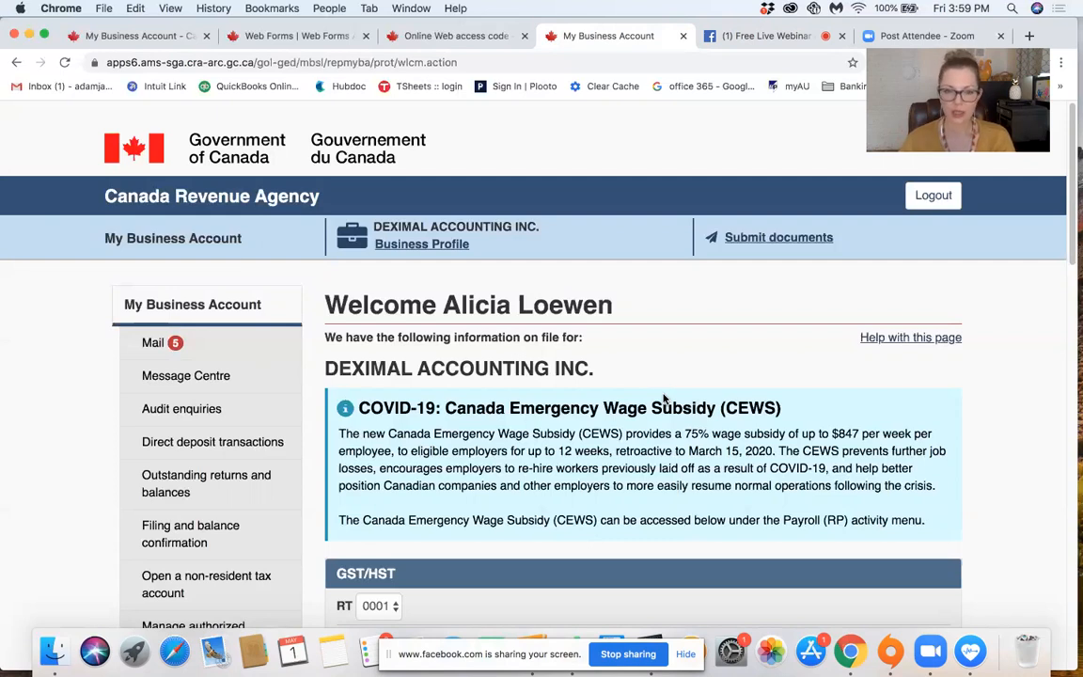
pyautogui.scroll(-3, 664, 399)
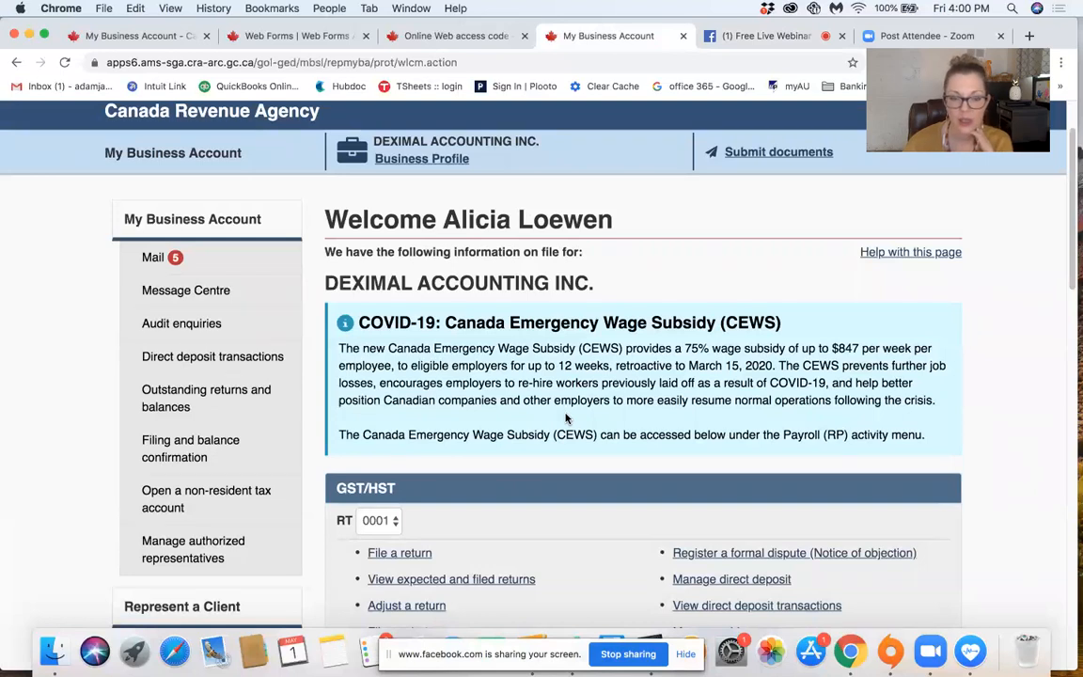
pyautogui.scroll(-1, 530, 376)
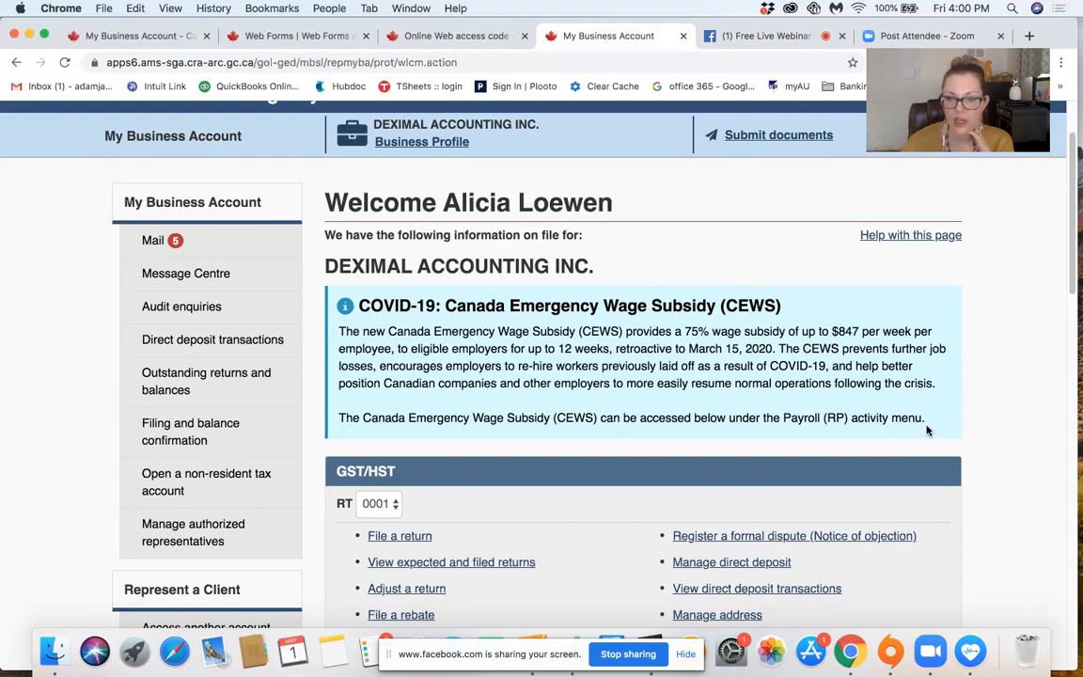
pyautogui.moveTo(481, 417); pyautogui.dragTo(929, 423)
# Step: Open the Canada Emergency Wage Subsidy (CEWS) application from the Payroll RP 0001 section
pyautogui.scroll(-5, 582, 442)
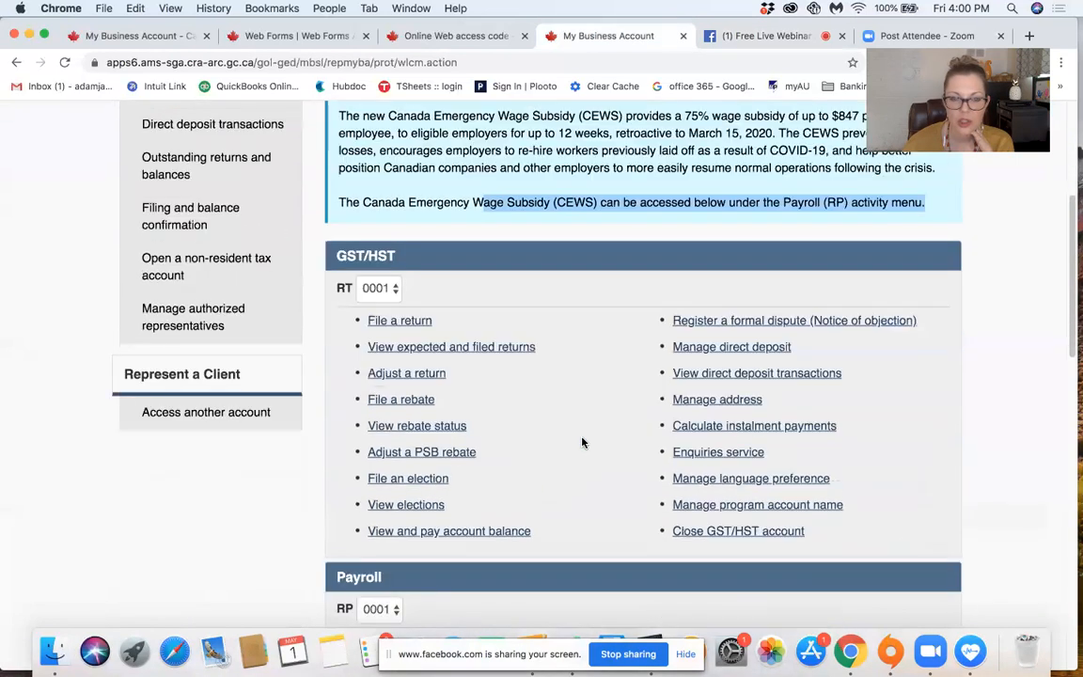
pyautogui.scroll(-3, 582, 442)
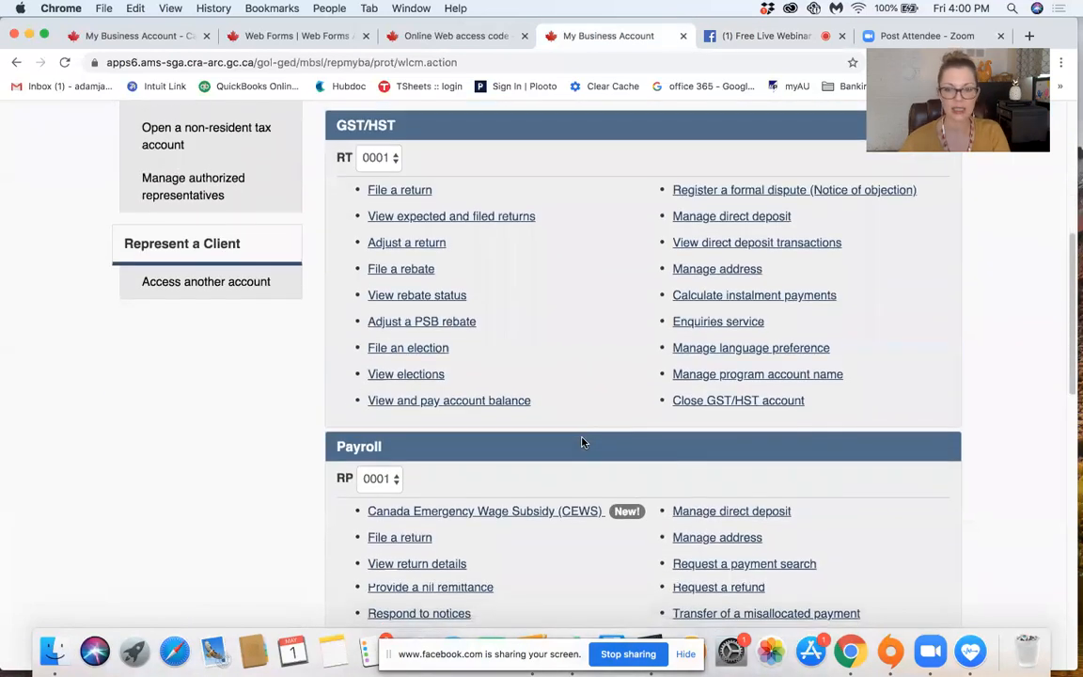
pyautogui.scroll(-3, 582, 442)
pyautogui.scroll(-1, 582, 442)
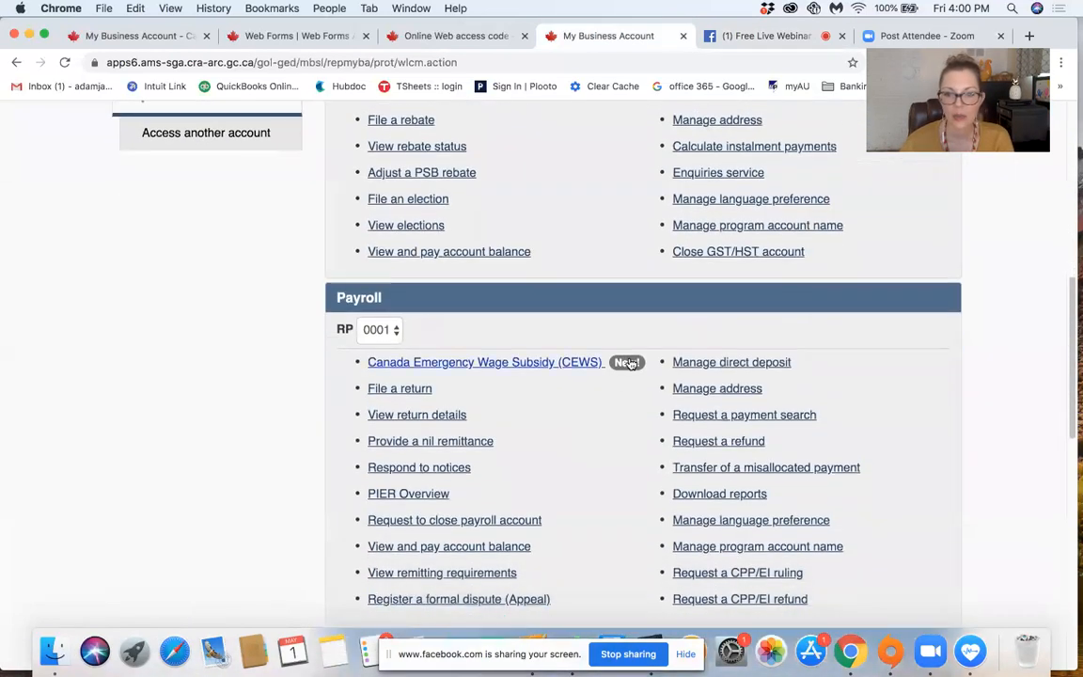
pyautogui.scroll(-1, 610, 428)
pyautogui.scroll(-3, 610, 429)
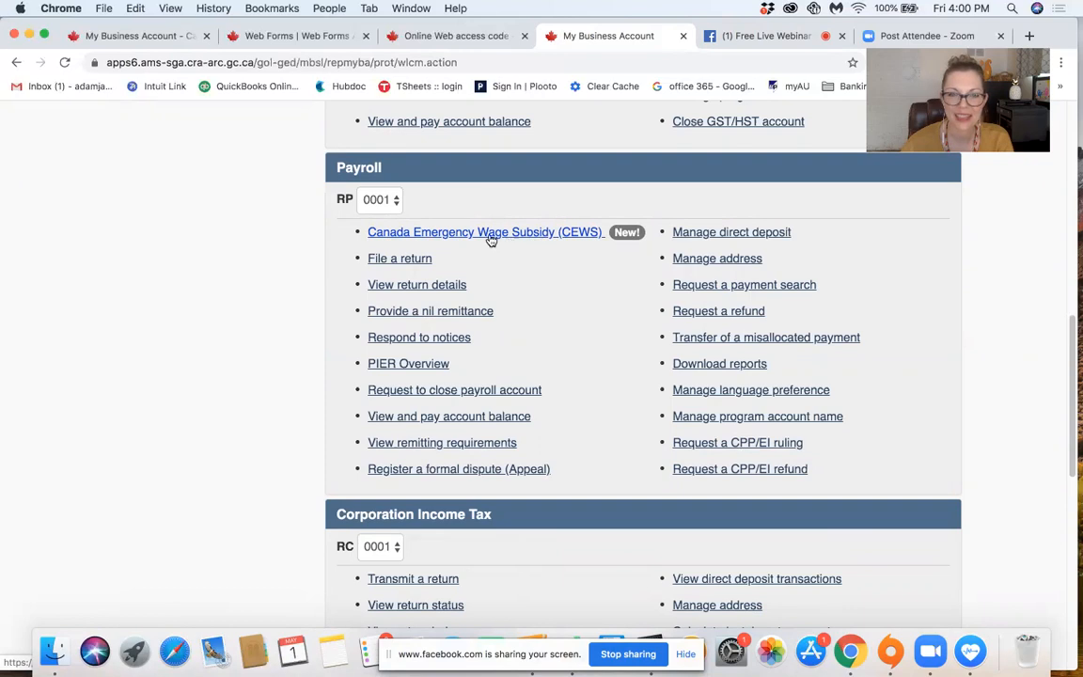
pyautogui.click(449, 235)
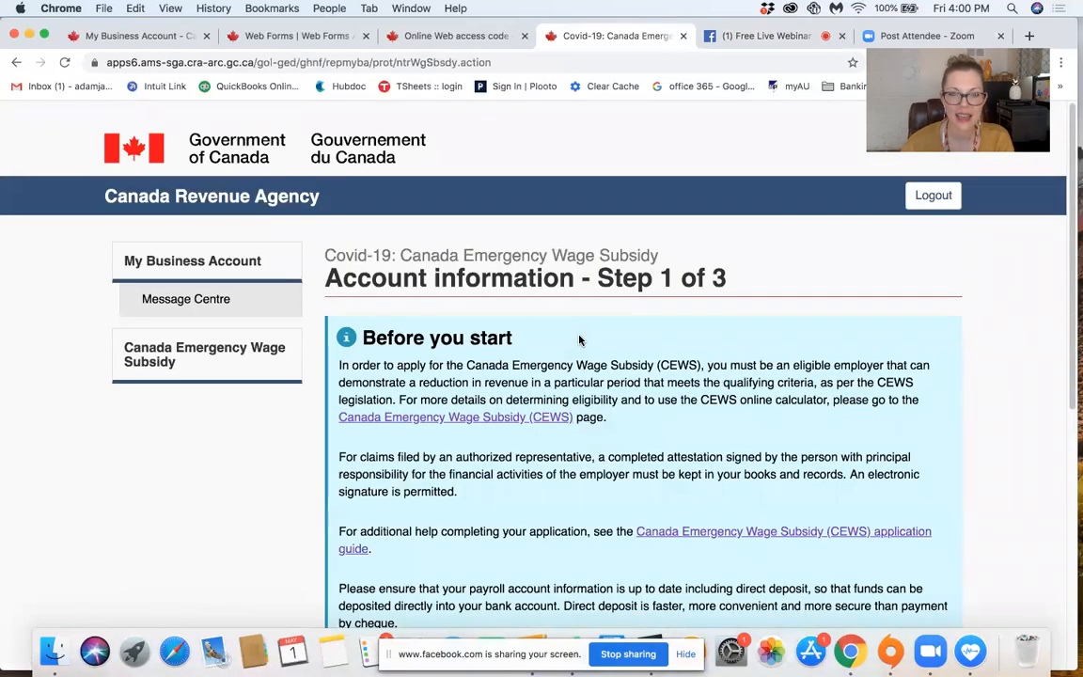
# Step: Read the Before you start notes, set the claim period to March 15, 2020 to April 11, 2020 and continue to the claim information
pyautogui.scroll(-2, 579, 340)
pyautogui.scroll(-1, 579, 340)
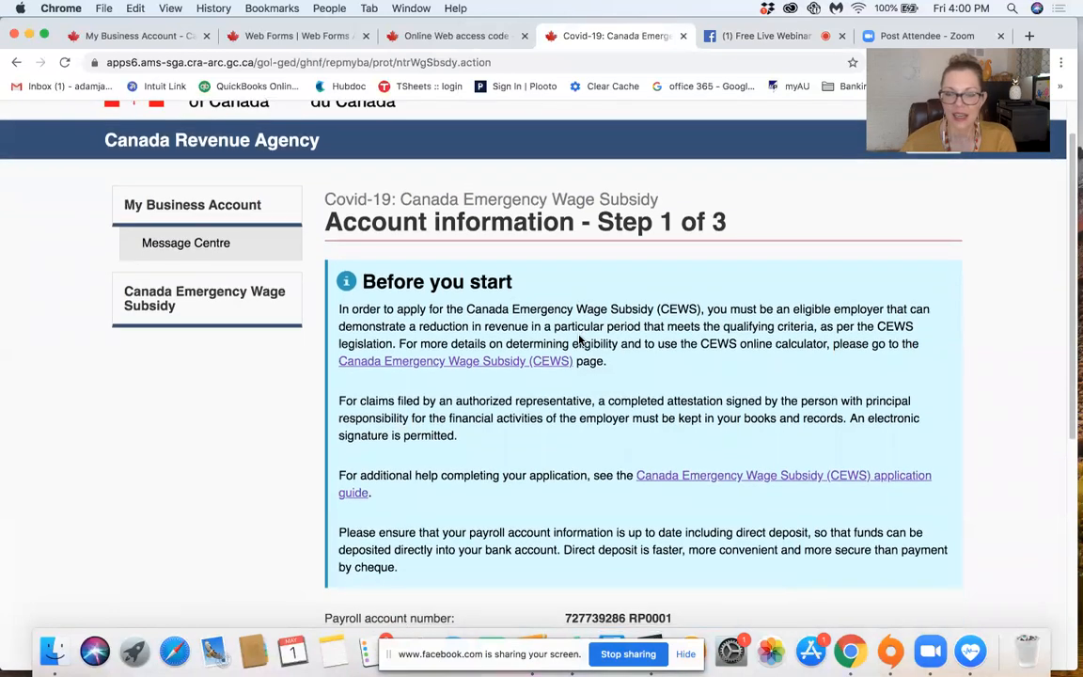
pyautogui.scroll(-2, 580, 341)
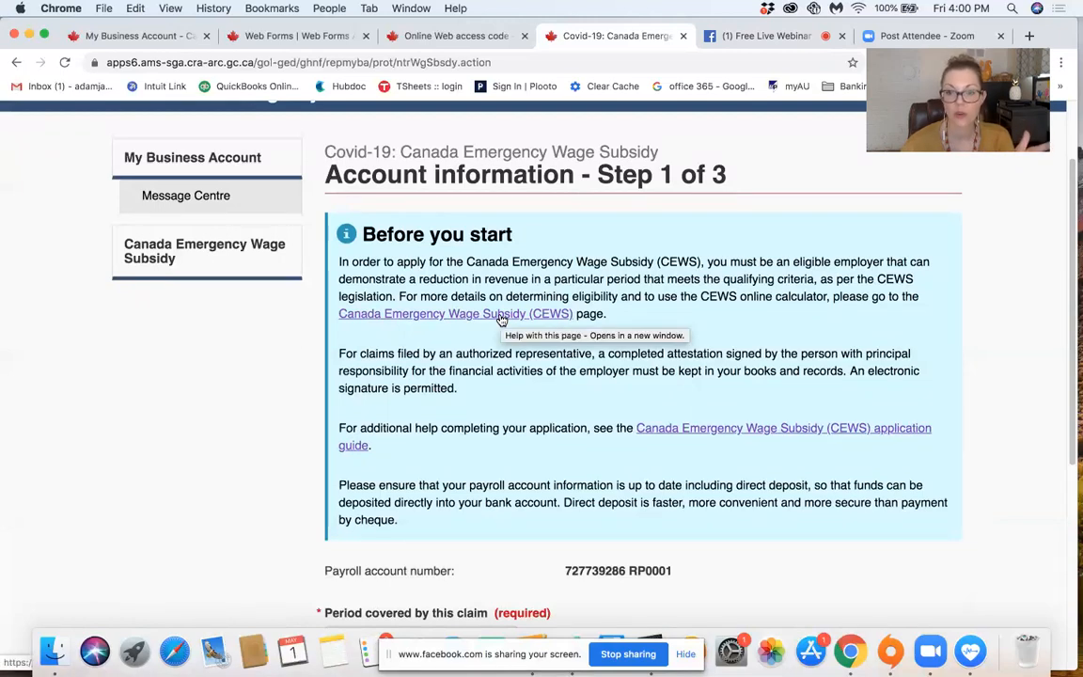
pyautogui.scroll(-3, 501, 320)
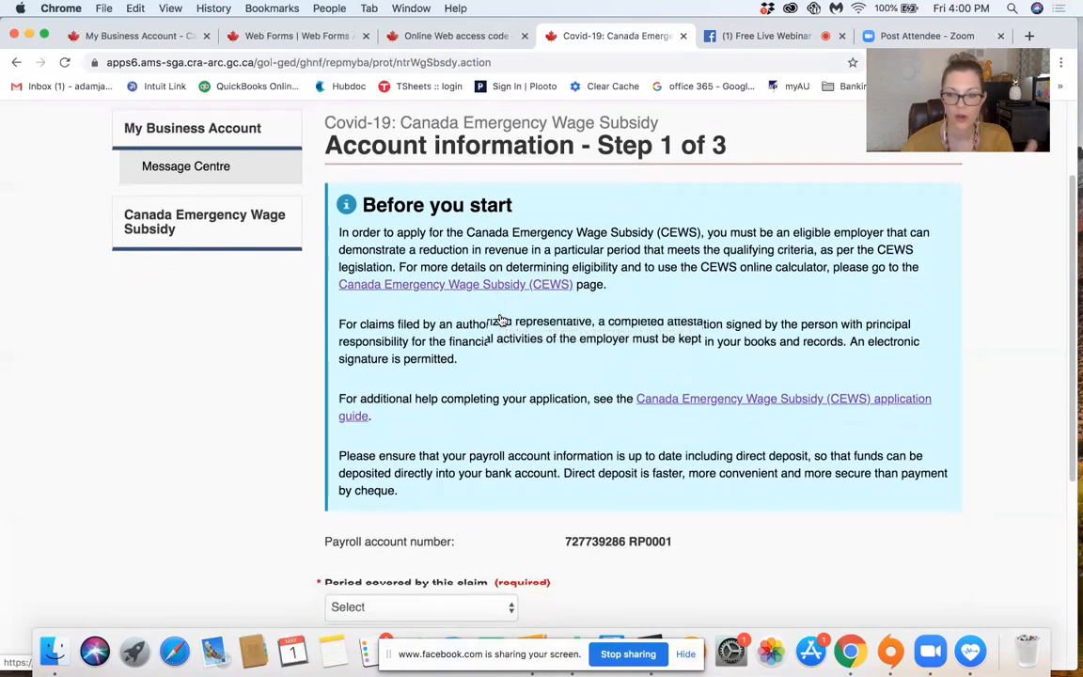
pyautogui.scroll(-3, 501, 320)
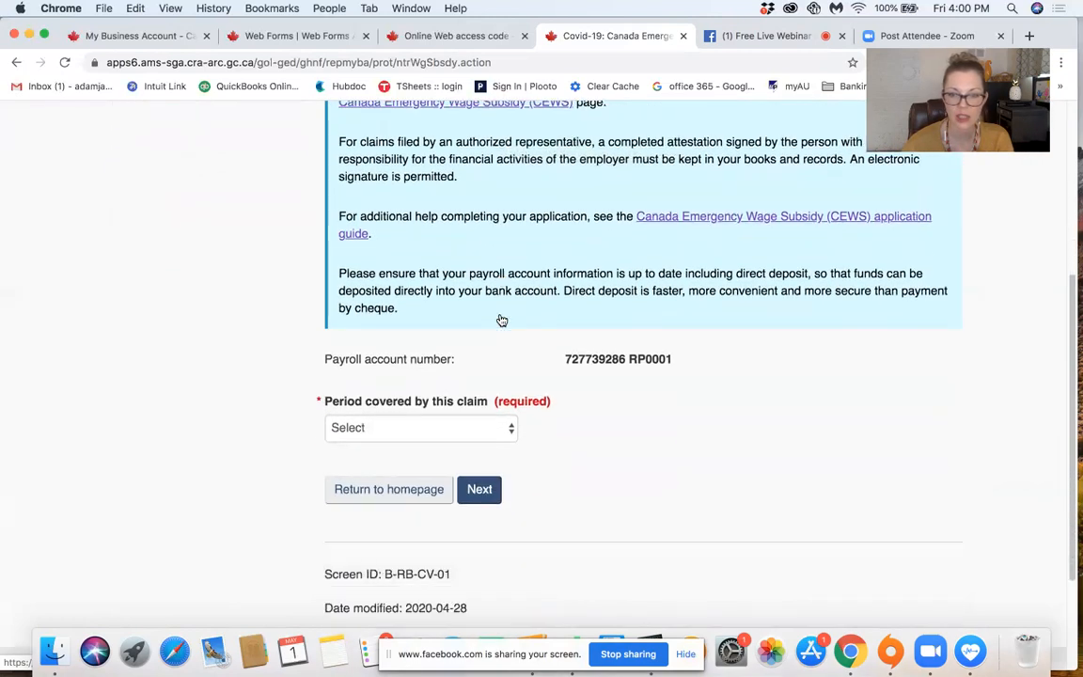
pyautogui.click(418, 413)
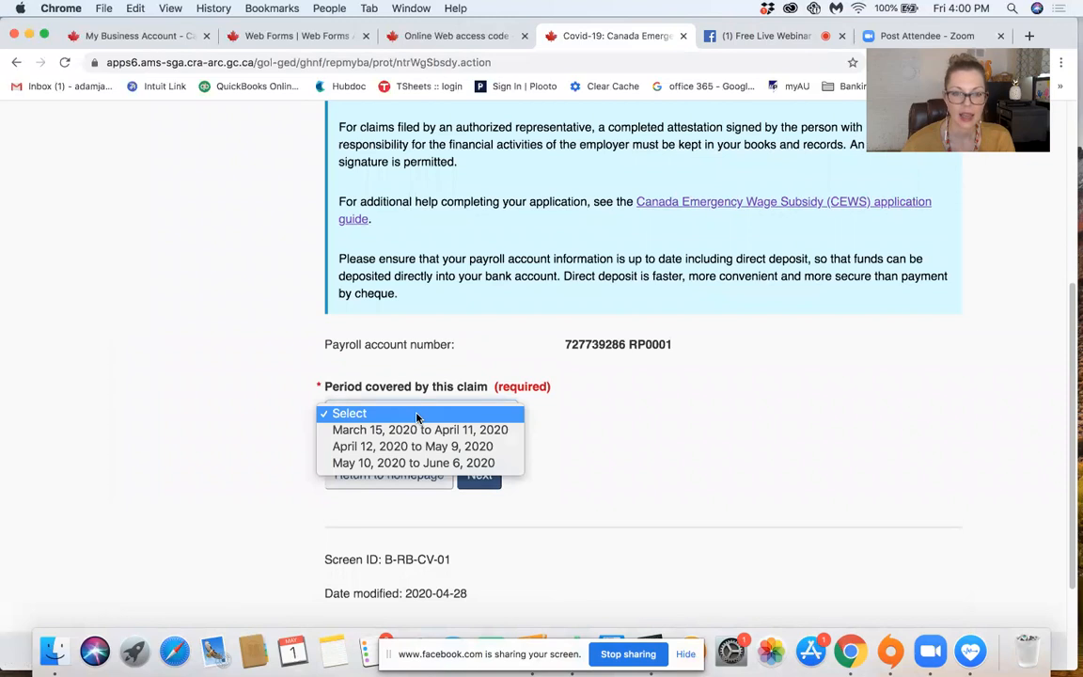
pyautogui.click(420, 431)
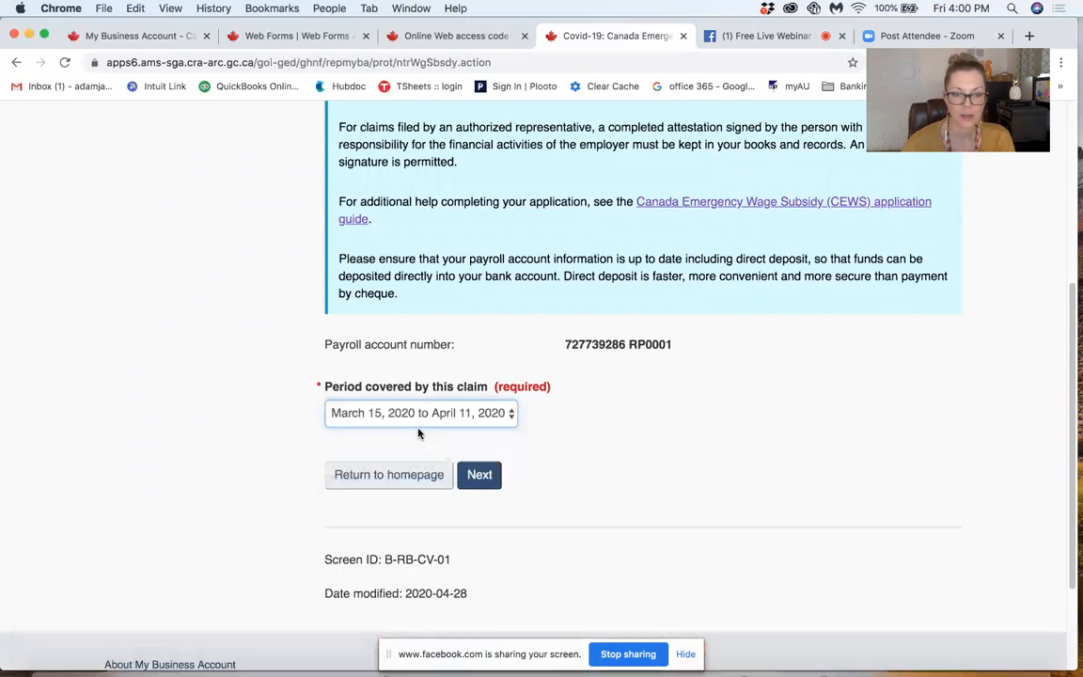
pyautogui.click(479, 475)
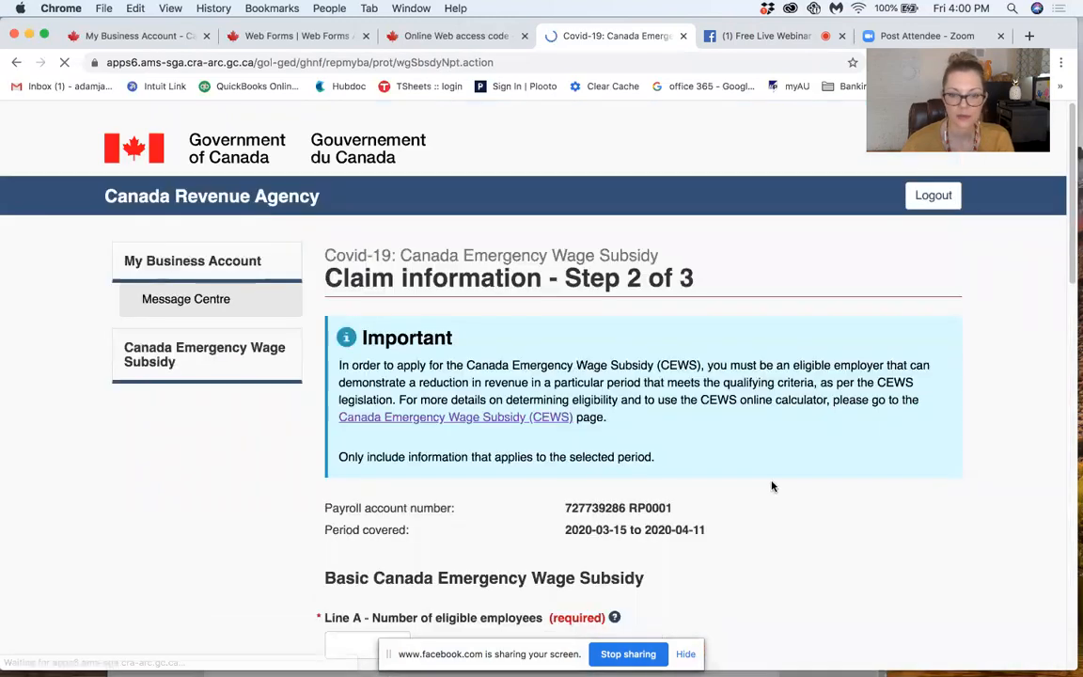
# Step: Examine the claim information form from Line A, number of eligible employees, through the Line H balance
pyautogui.scroll(-8, 780, 475)
pyautogui.scroll(-2, 792, 462)
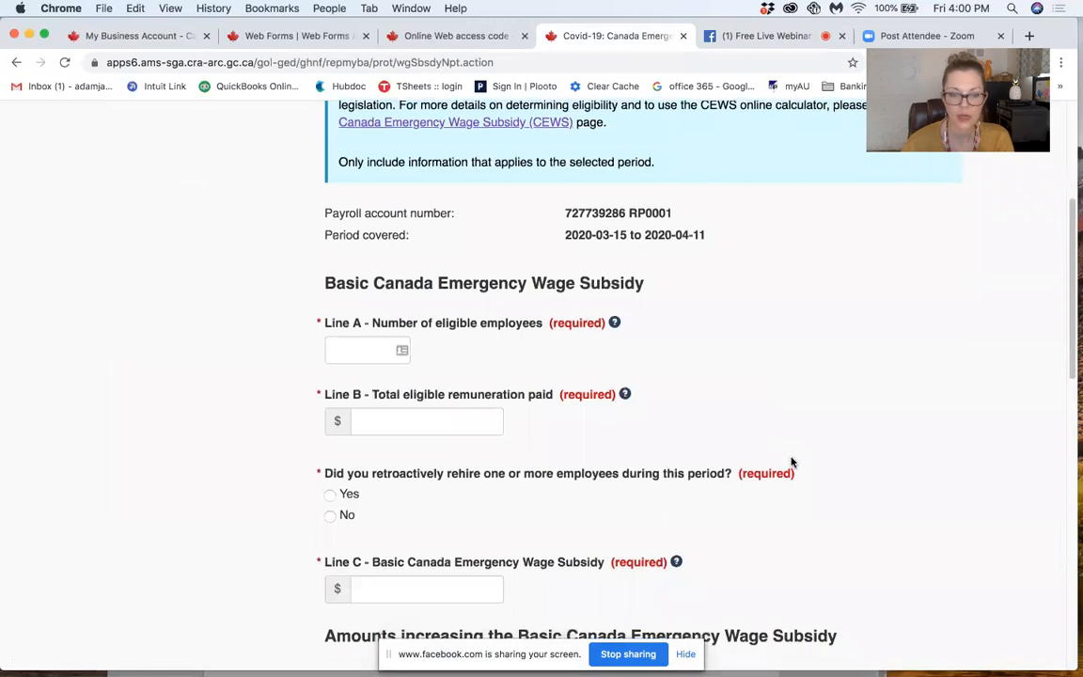
pyautogui.scroll(-7, 792, 461)
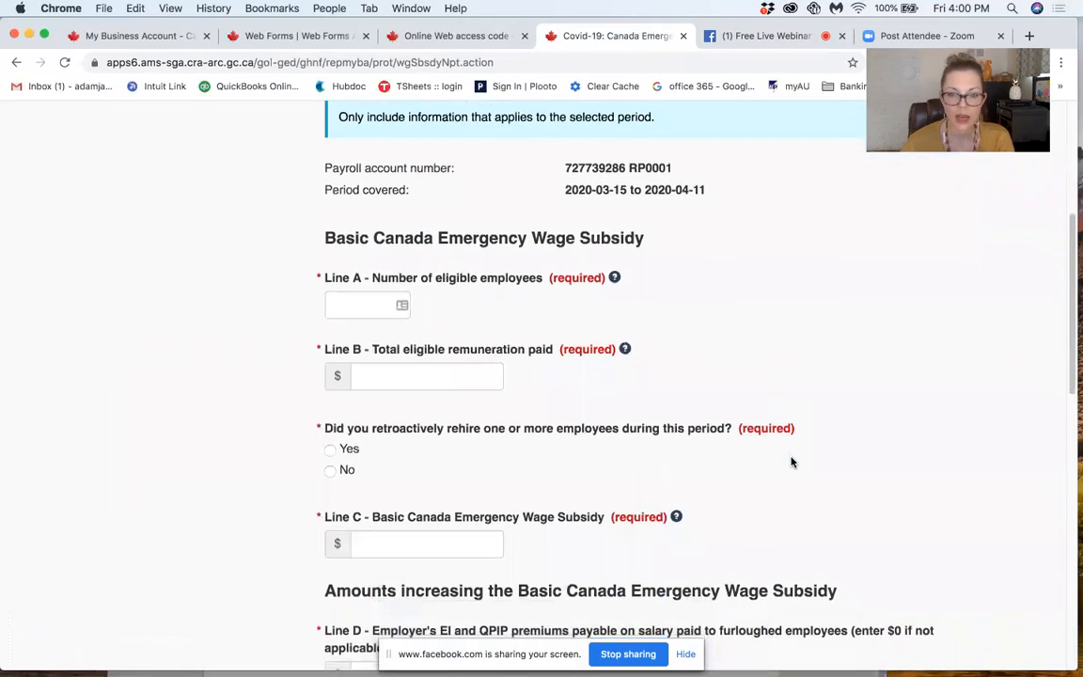
pyautogui.scroll(-4, 792, 462)
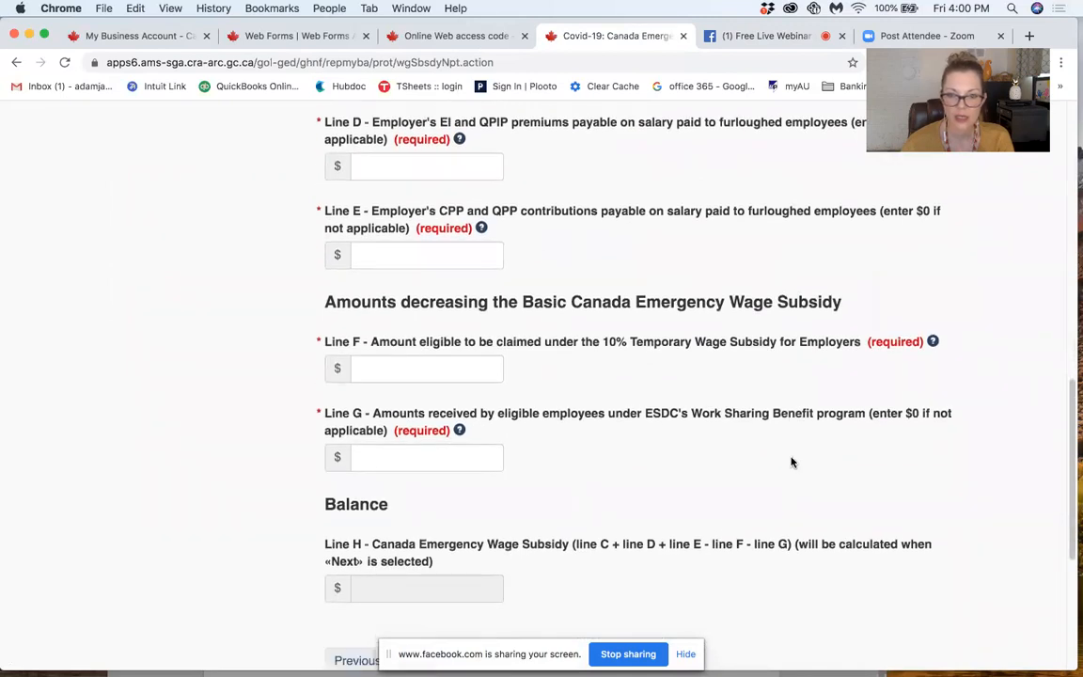
pyautogui.scroll(-6, 791, 461)
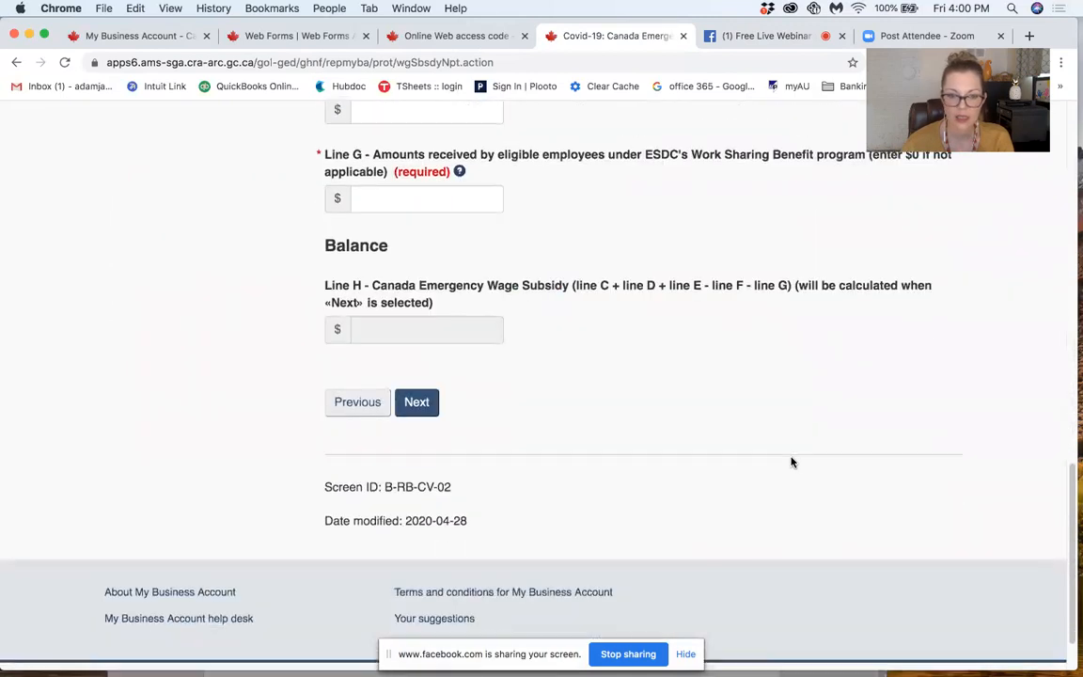
pyautogui.scroll(1, 792, 462)
pyautogui.scroll(5, 792, 462)
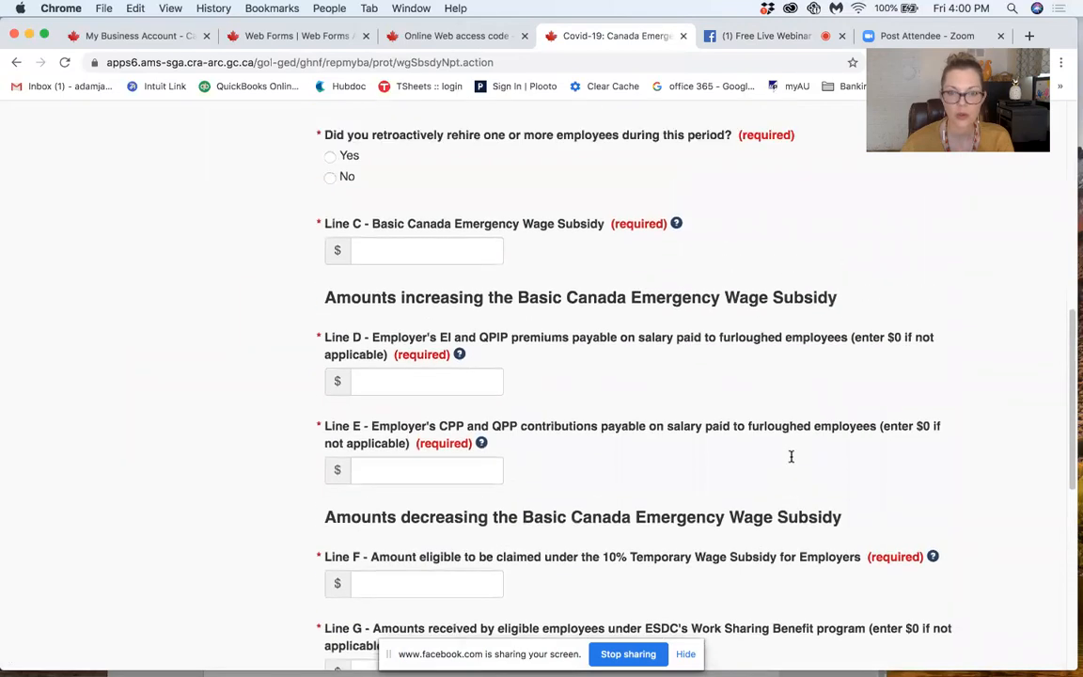
# Step: Return to Line A, number of eligible employees, on the claim information form
pyautogui.scroll(5, 791, 461)
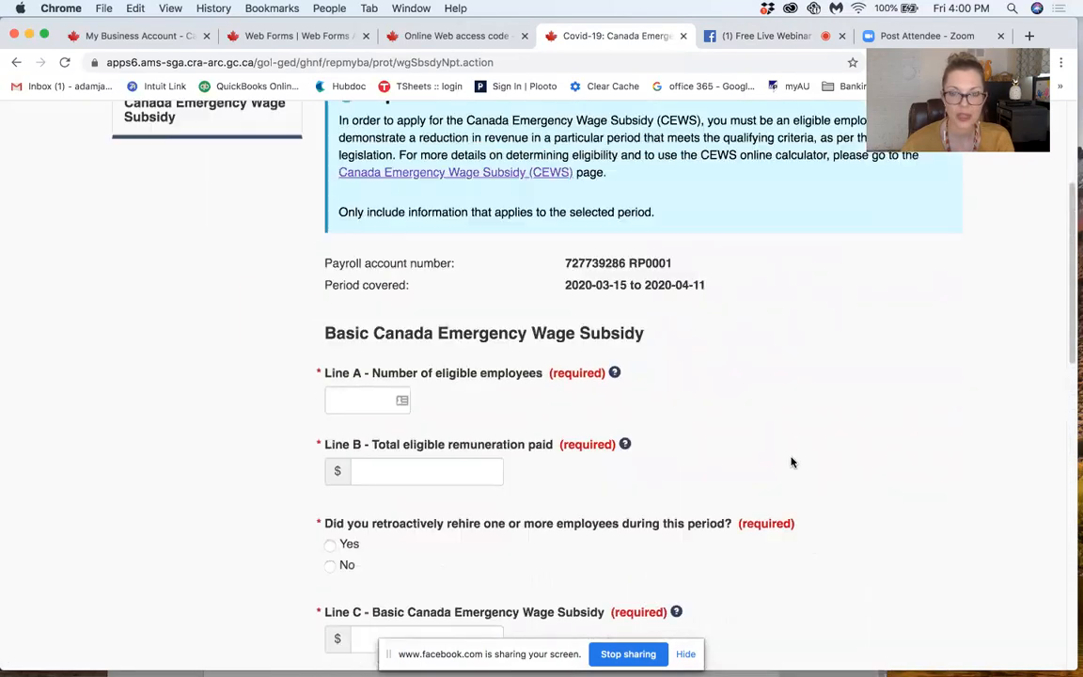
pyautogui.scroll(-1, 792, 462)
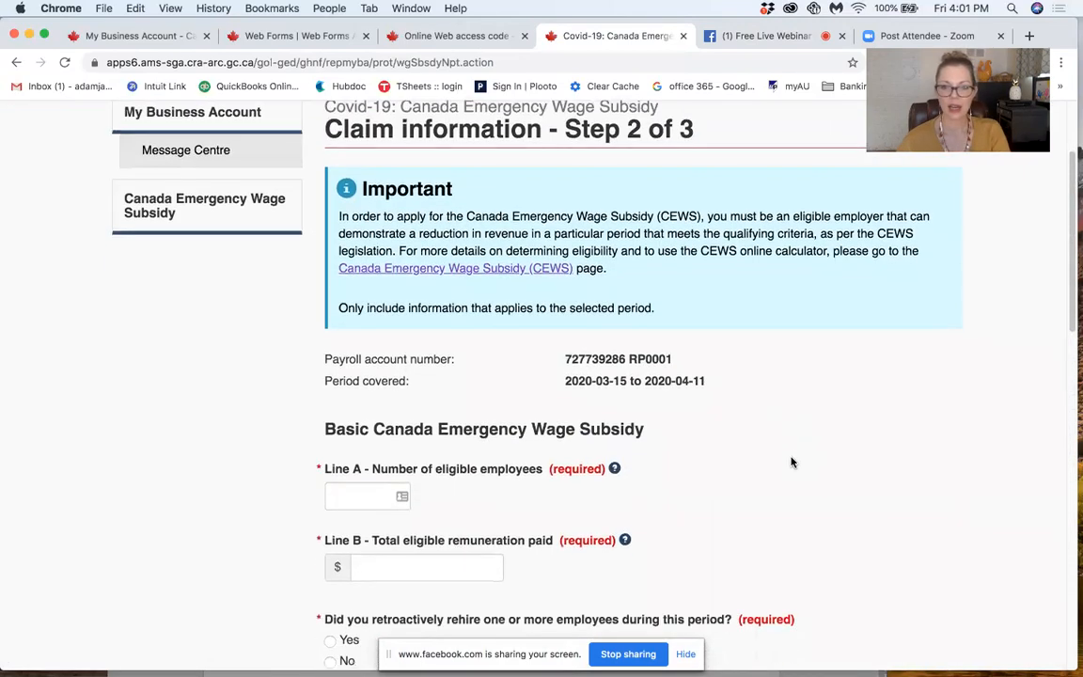
pyautogui.scroll(-2, 792, 462)
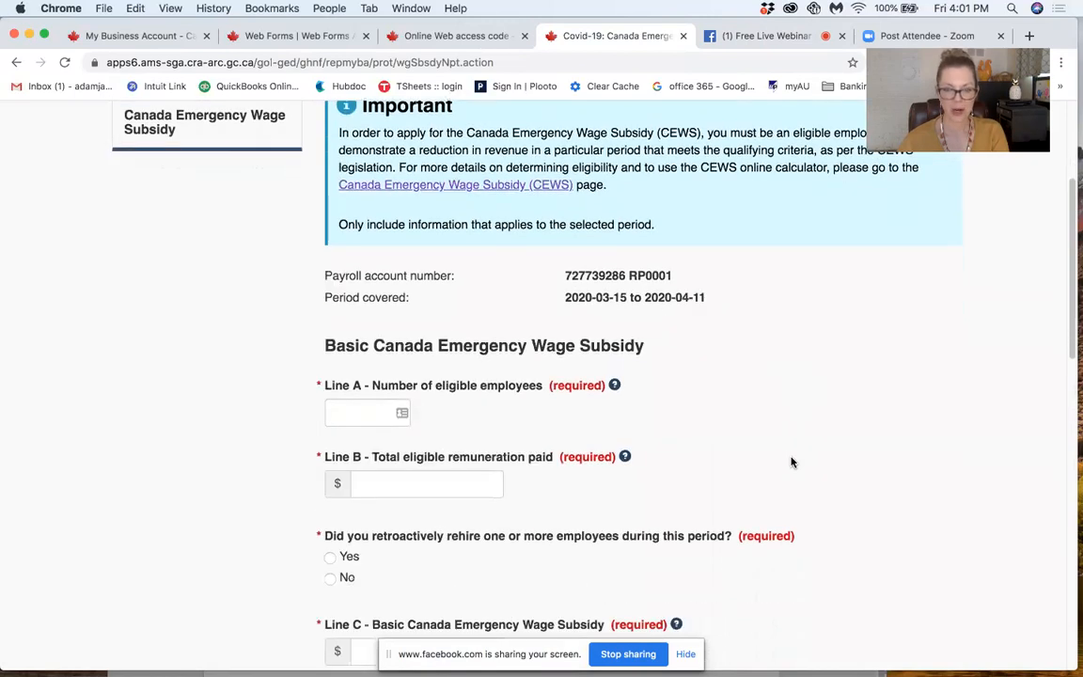
pyautogui.click(360, 414)
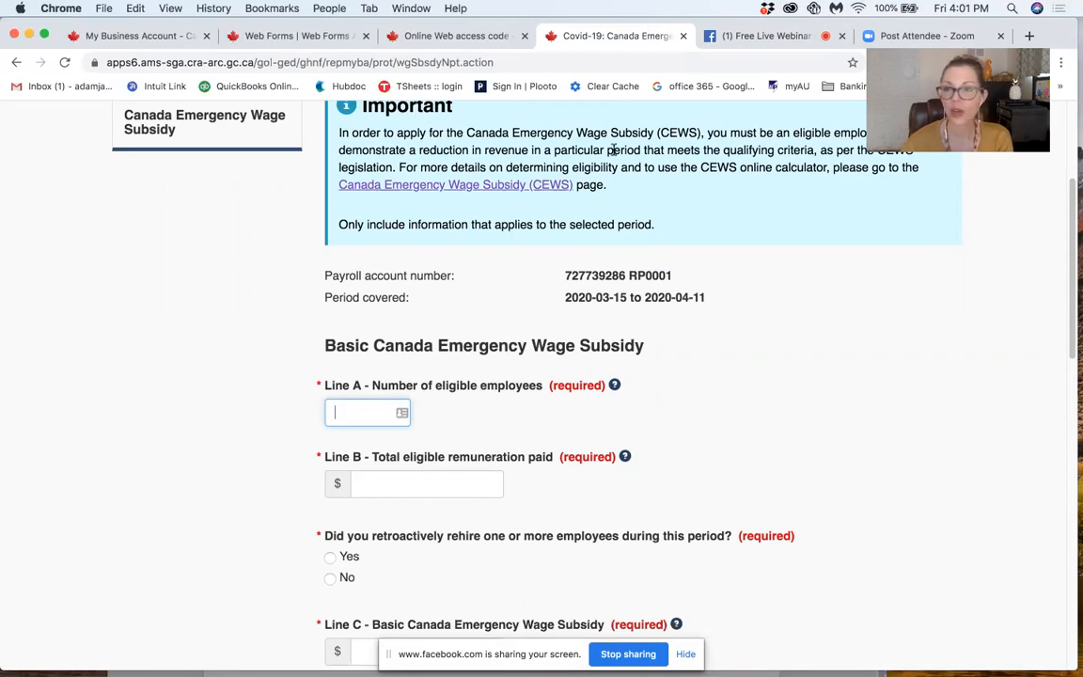
# Step: Switch to the cews-calculation spreadsheet in Numbers and review the Weekly (52) entries and the step 2c values on Instructions and results
pyautogui.moveTo(1082, 0)
pyautogui.click(363, 55)
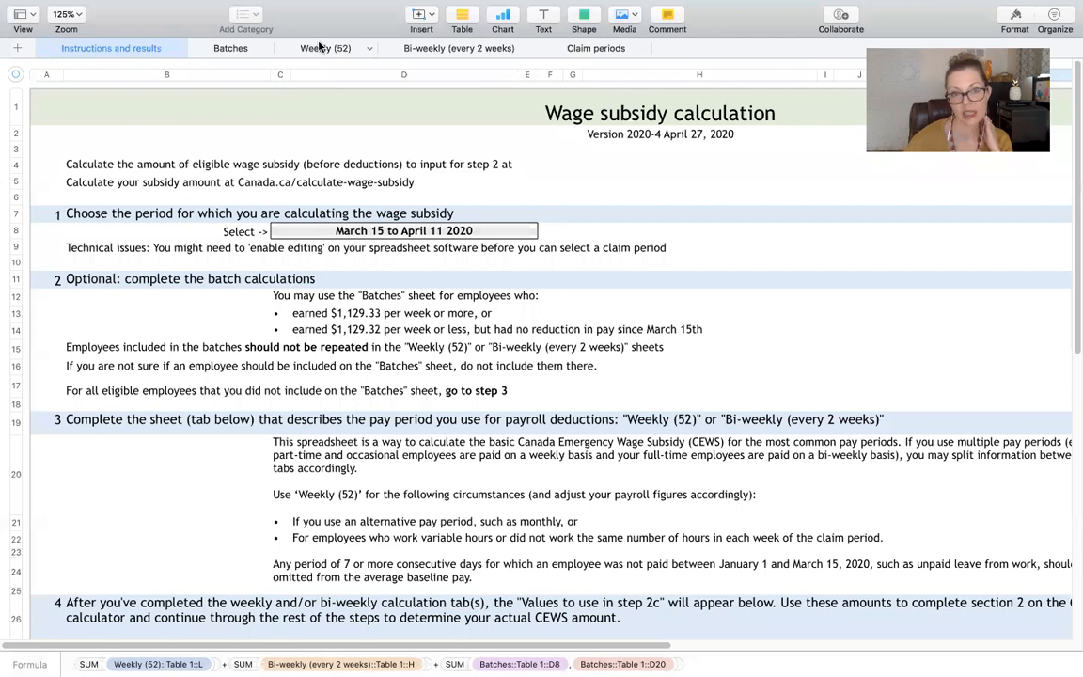
pyautogui.click(319, 47)
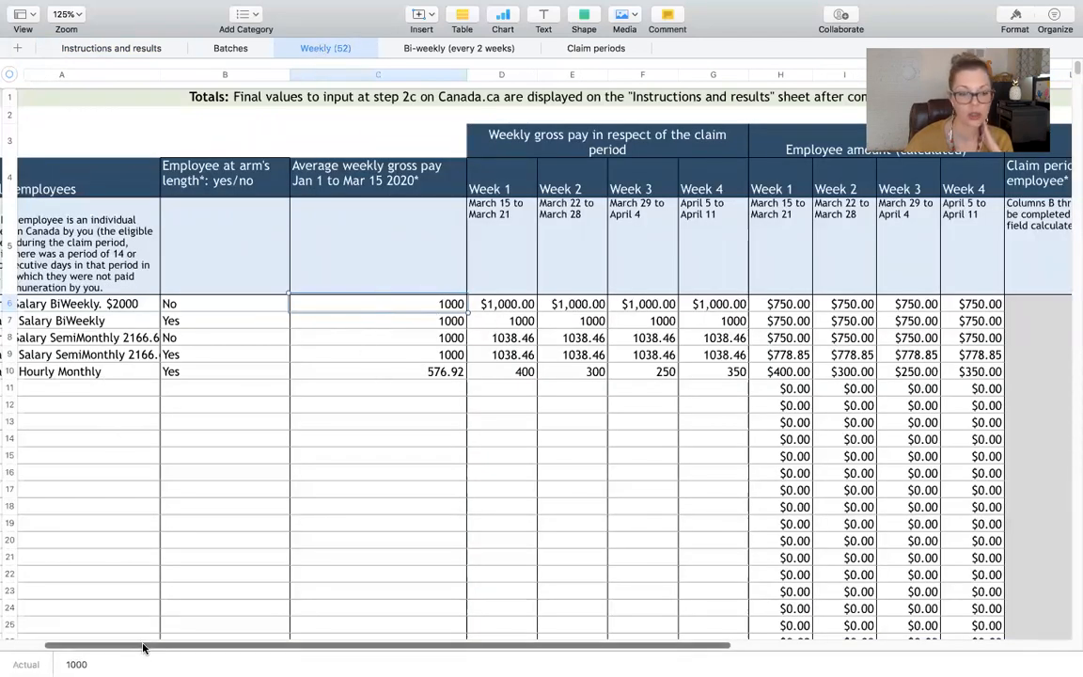
pyautogui.moveTo(143, 647); pyautogui.dragTo(38, 628)
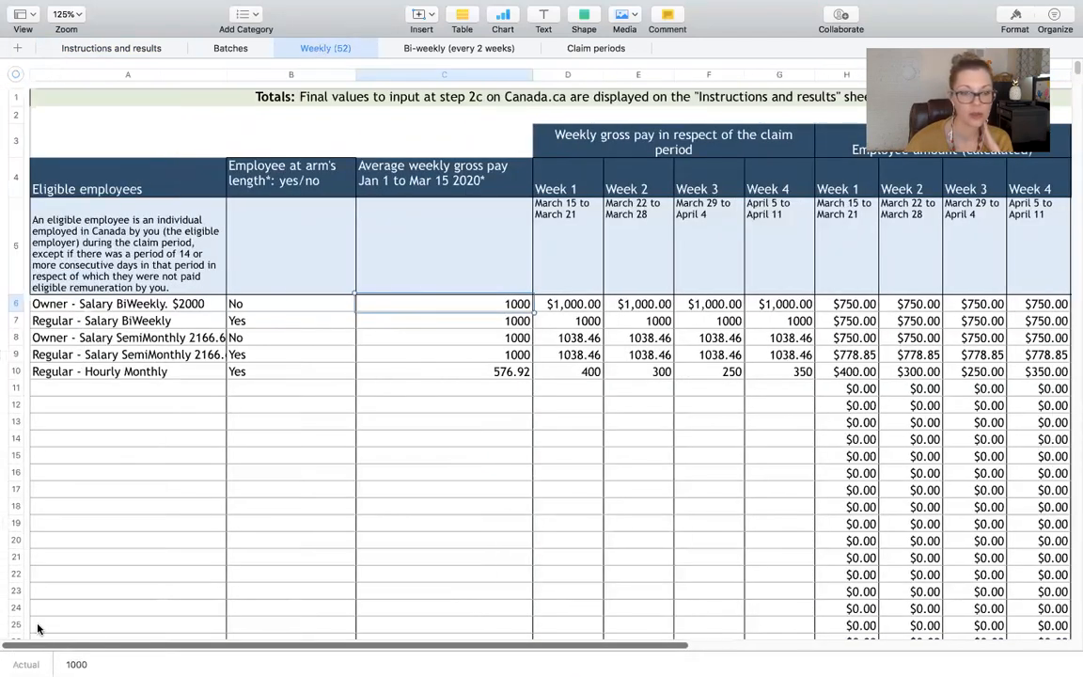
pyautogui.click(108, 48)
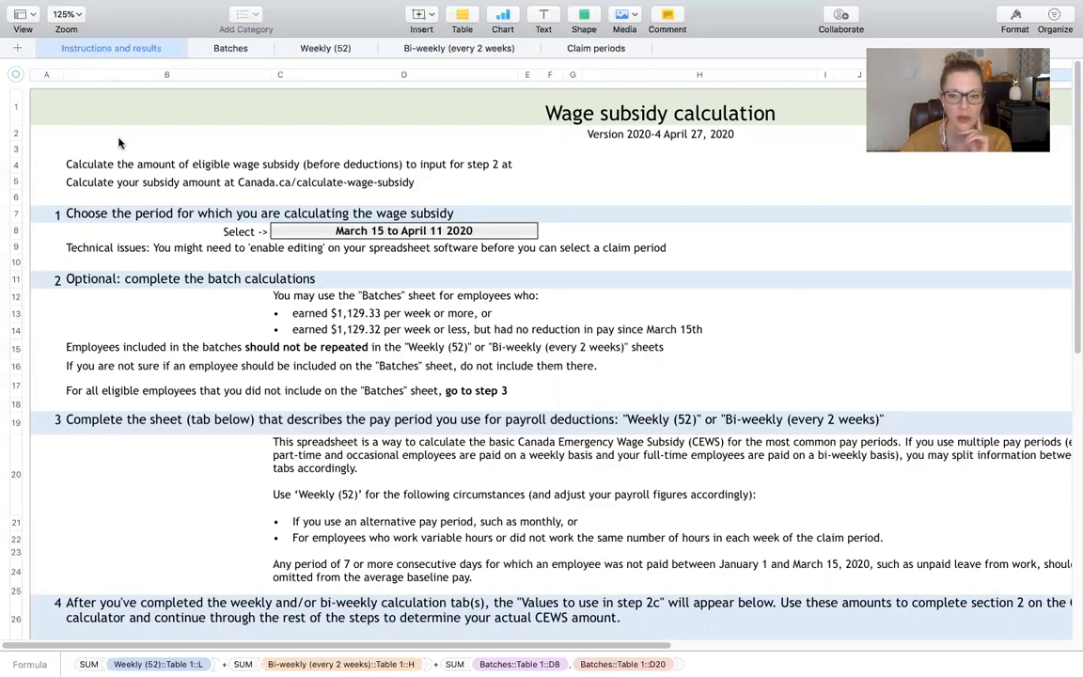
pyautogui.scroll(-3, 136, 162)
pyautogui.scroll(-10, 136, 162)
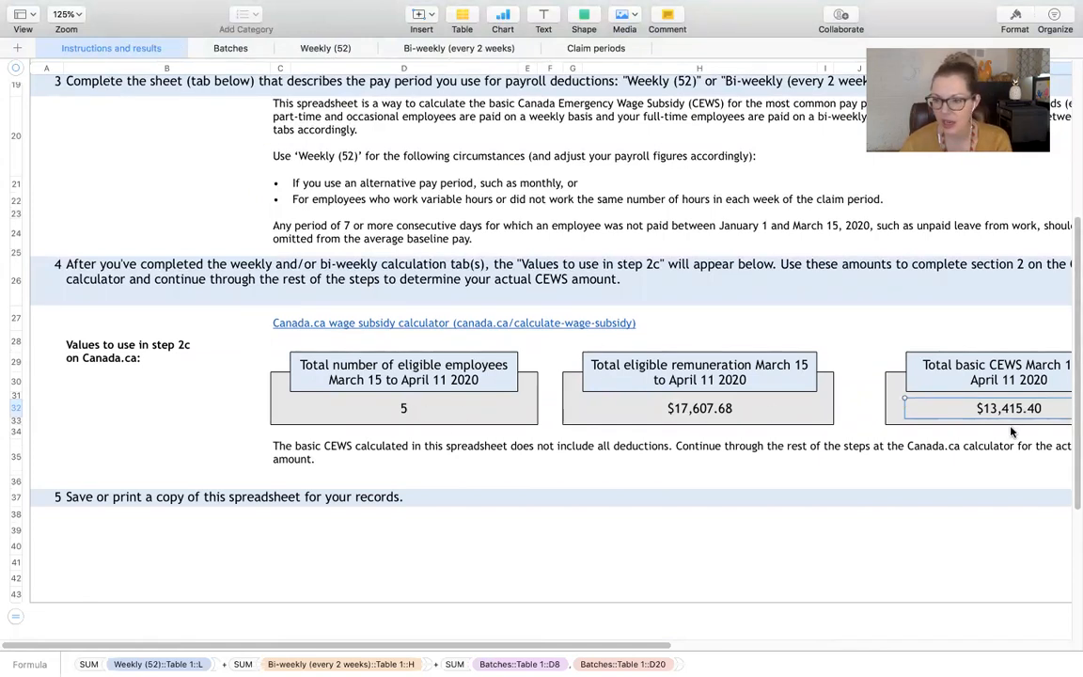
pyautogui.hscroll(5, 337, 584)
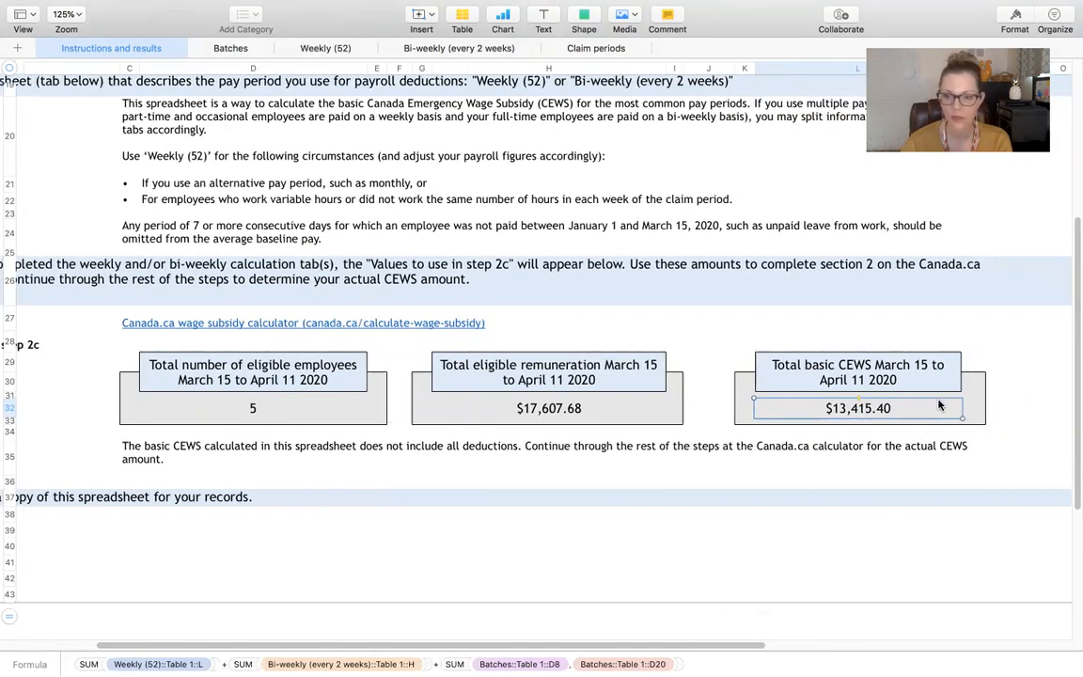
# Step: Check the eligible employee total in the Numbers spreadsheet and enter 5 for Line A on the claim form in Chrome
pyautogui.hotkey('ctrl', 'Up')
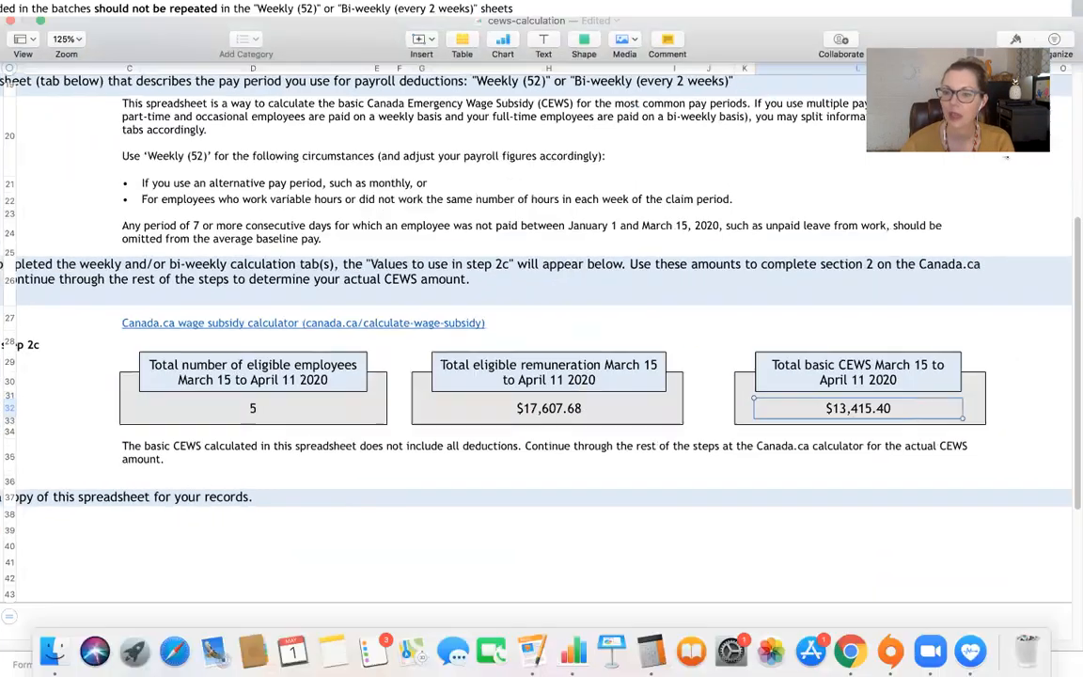
pyautogui.click(674, 413)
pyautogui.click(378, 412)
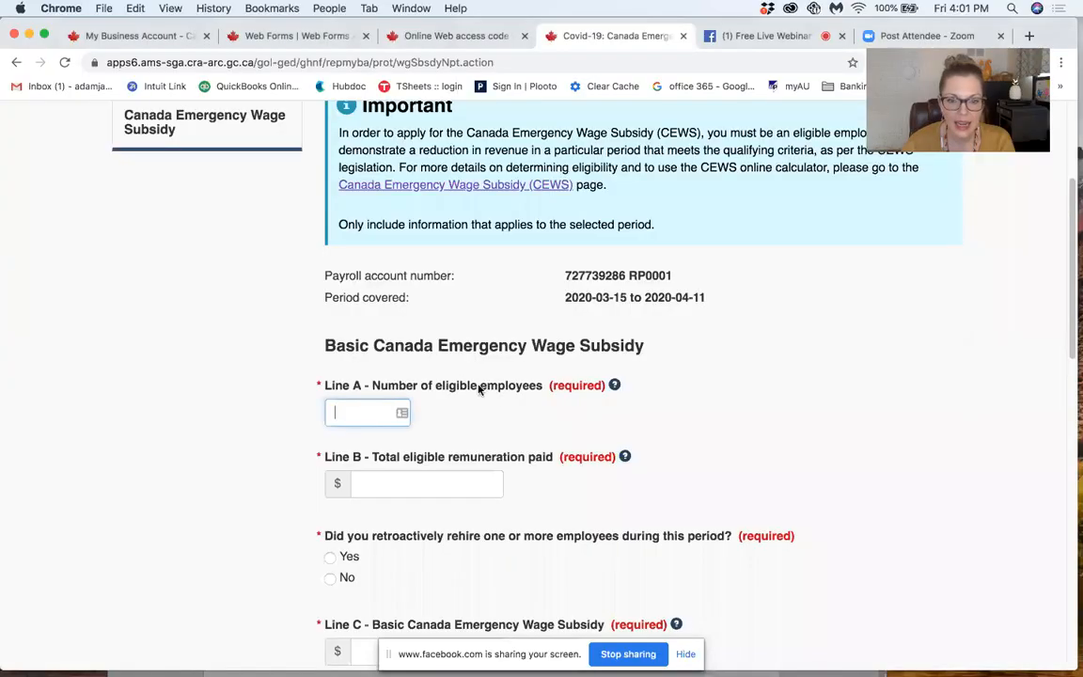
pyautogui.hotkey('ctrl', 'Up')
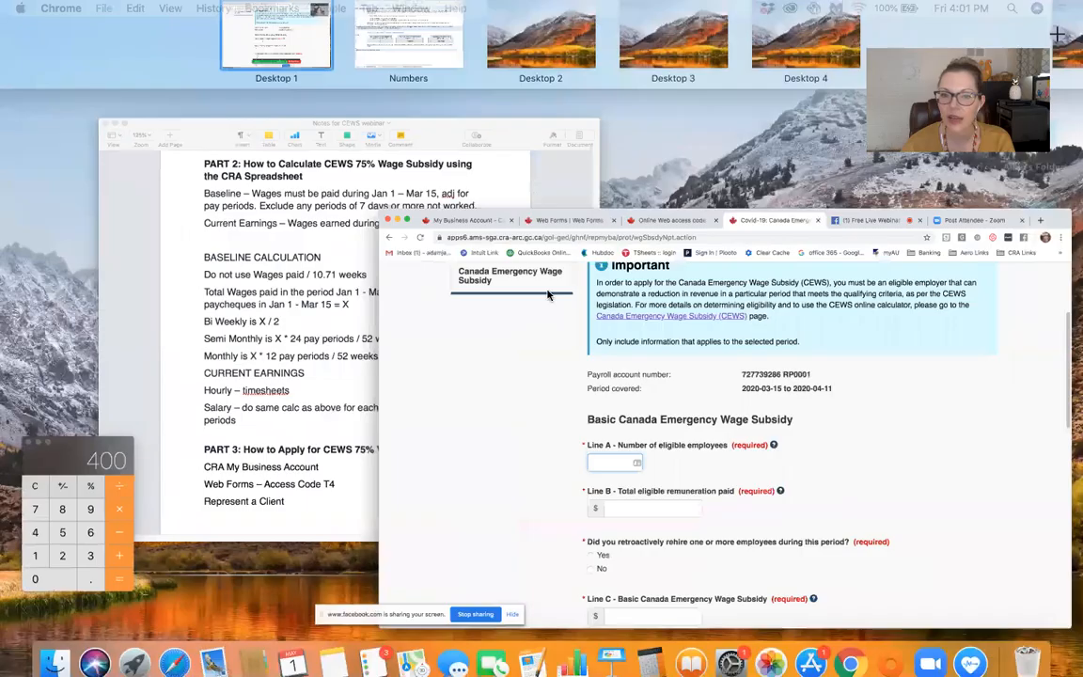
pyautogui.click(376, 52)
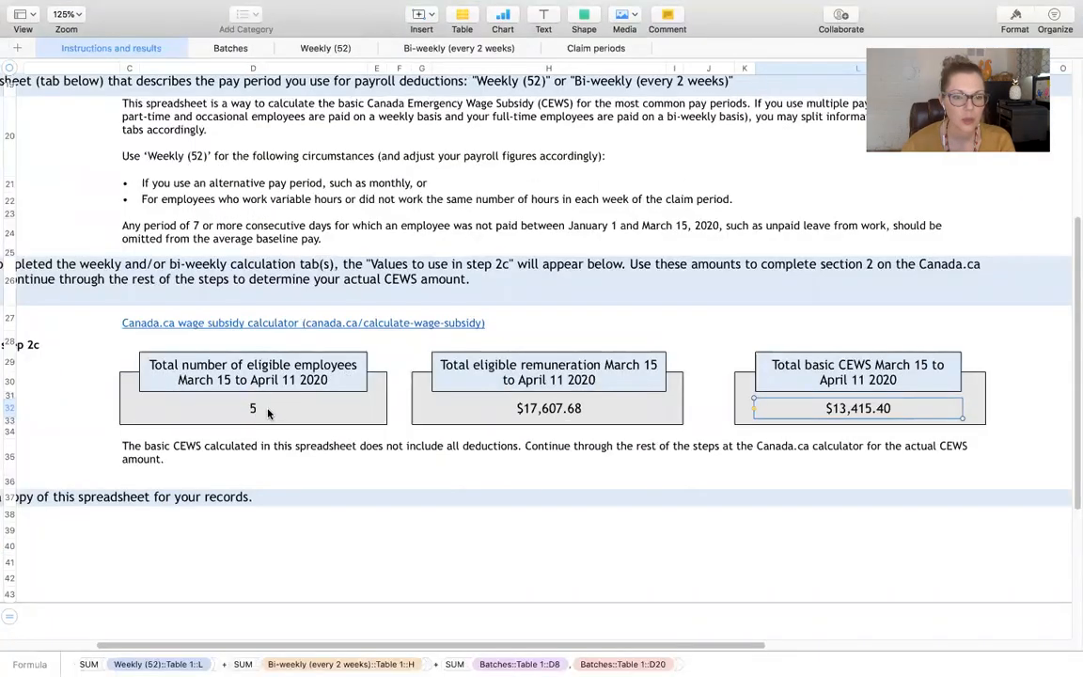
pyautogui.hotkey('ctrl', 'Up')
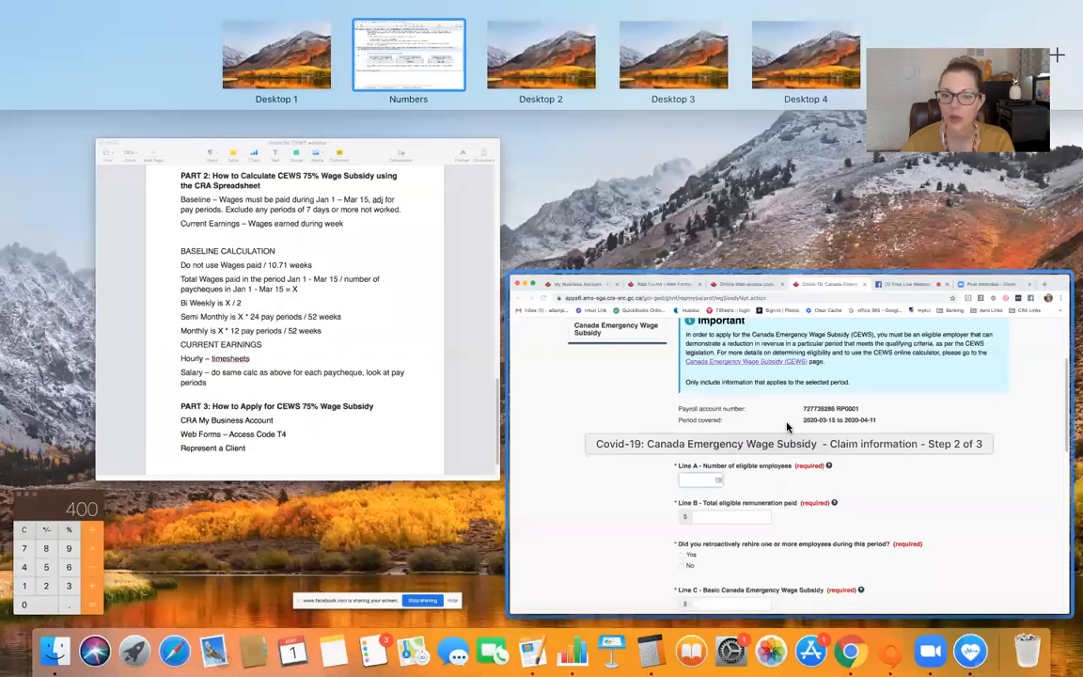
pyautogui.click(786, 427)
pyautogui.write('5')
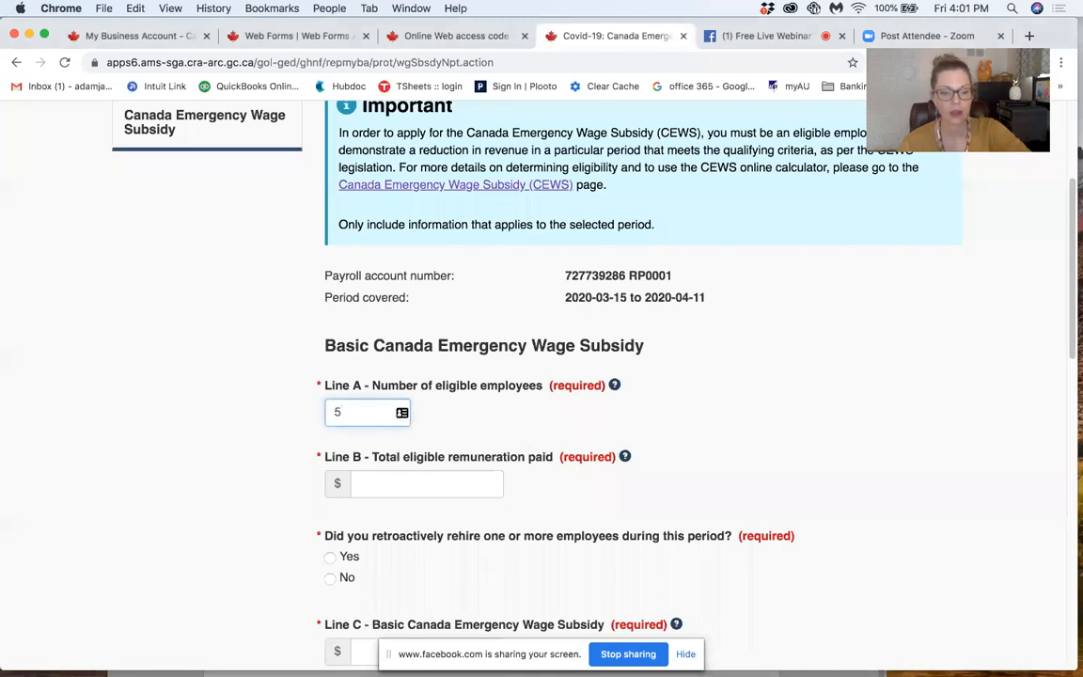
# Step: Look up the total eligible remuneration for March 15 to April 11 2020 in the Numbers spreadsheet for Line B
pyautogui.click(435, 478)
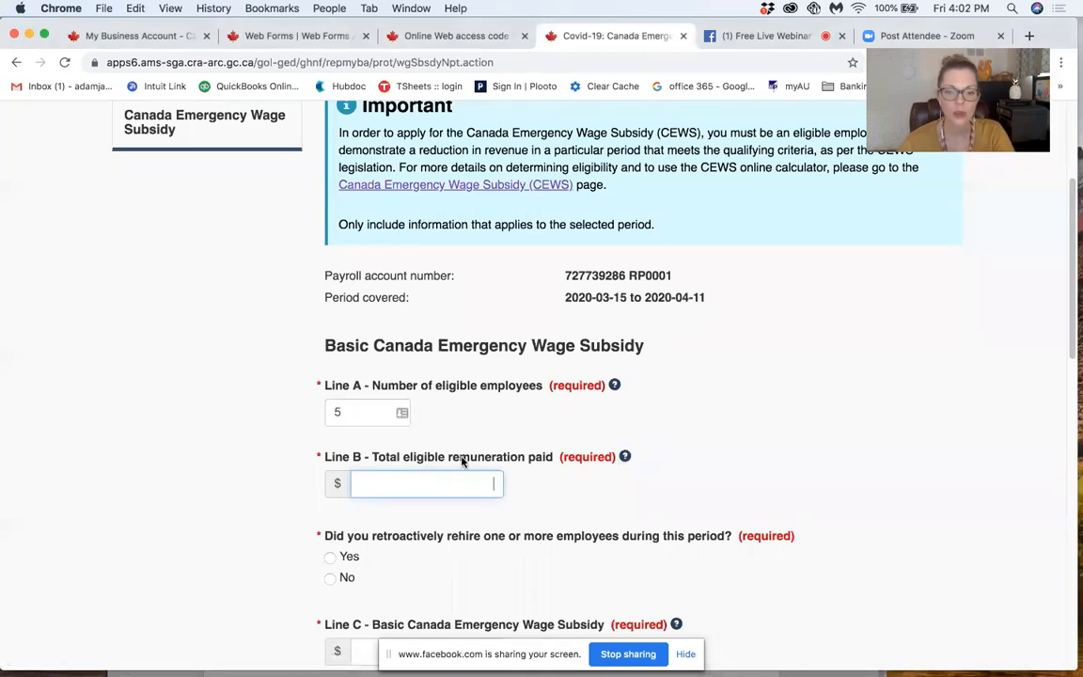
pyautogui.moveTo(1074, 8)
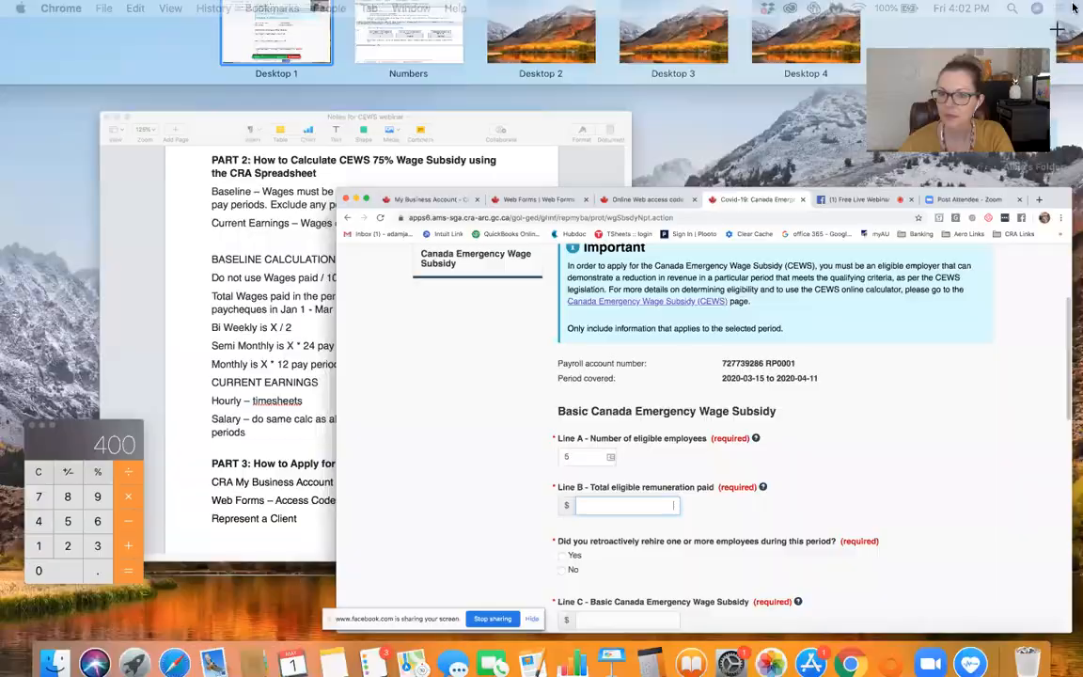
pyautogui.click(377, 53)
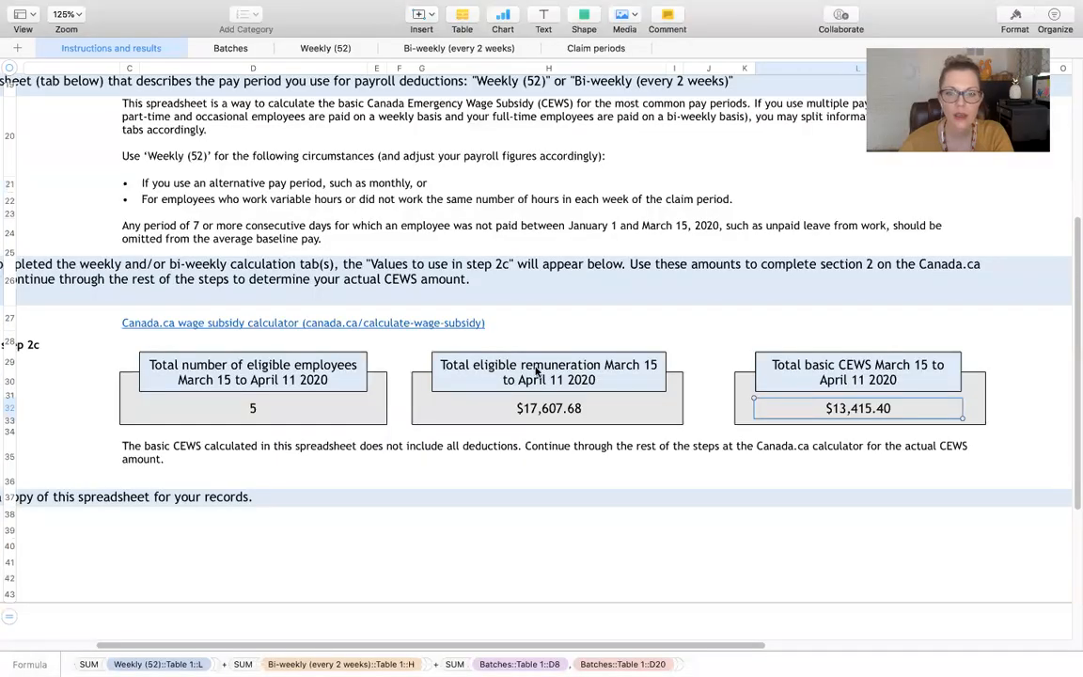
pyautogui.click(544, 410)
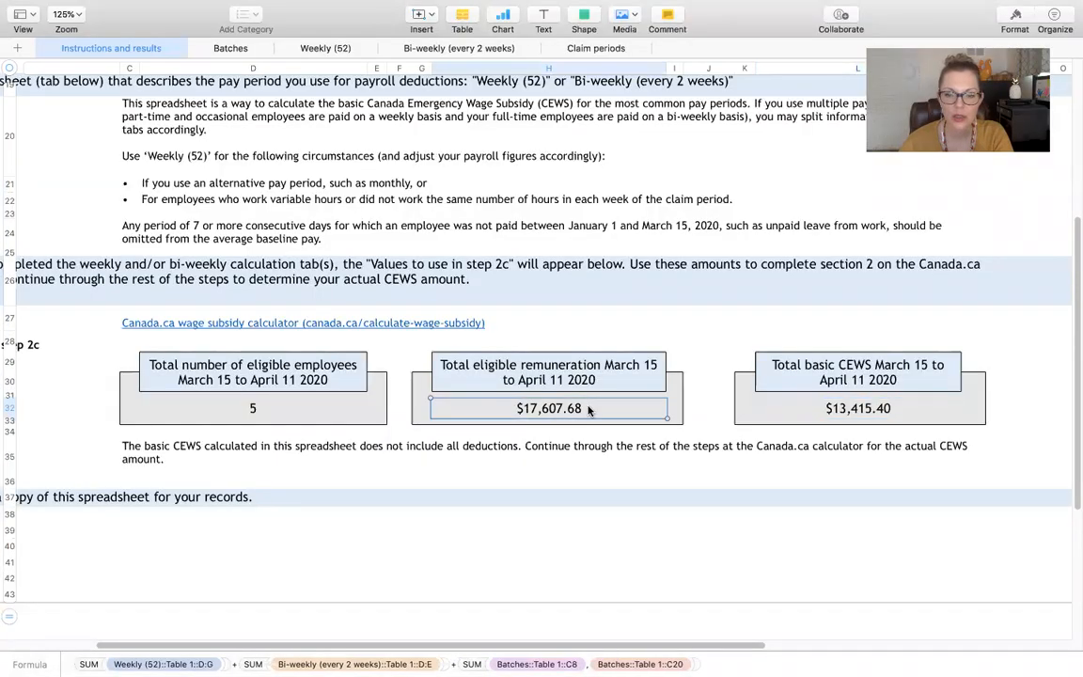
pyautogui.click(568, 414)
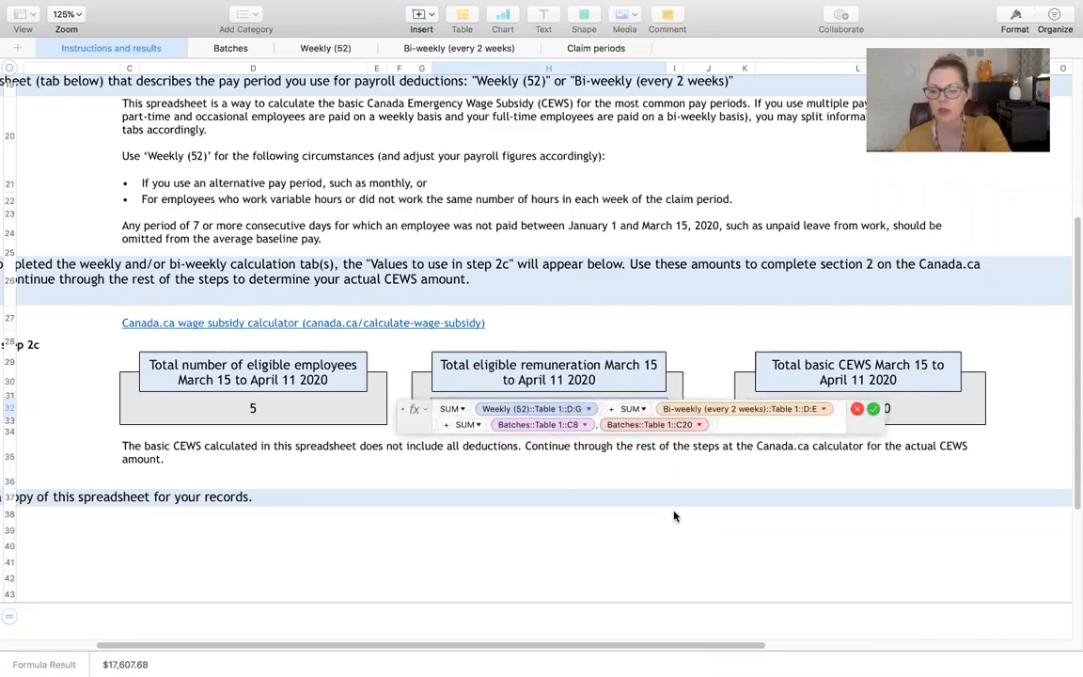
pyautogui.press('Return')
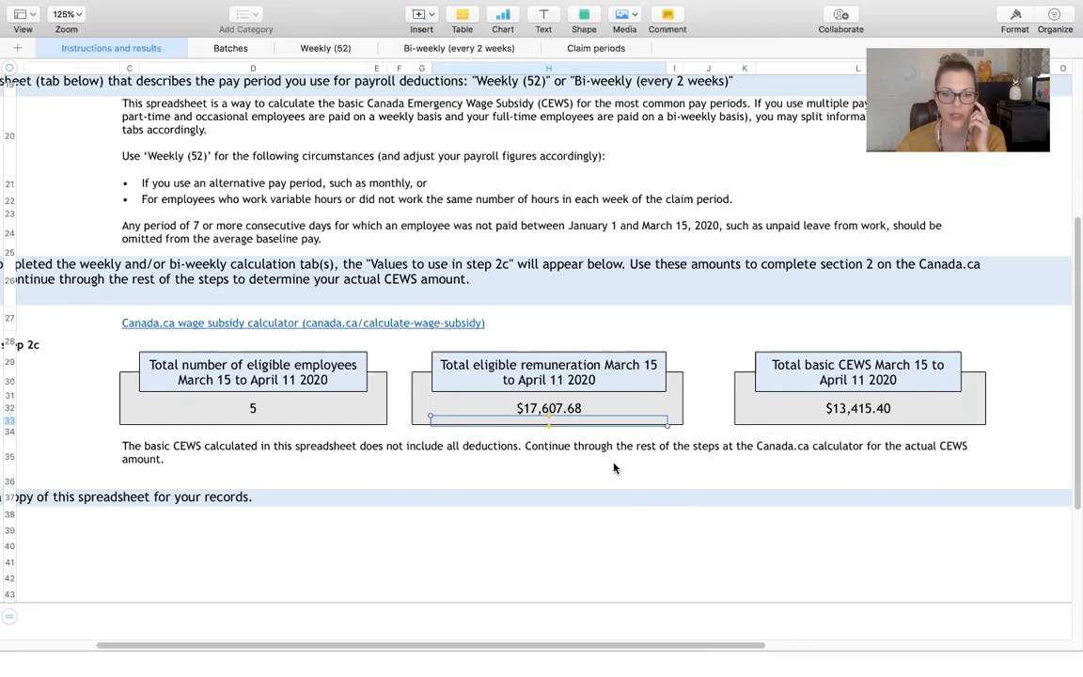
# Step: Switch back to the claim form in Chrome and enter 17607.68 as the Line B total eligible remuneration paid
pyautogui.hotkey('ctrl', 'Up')
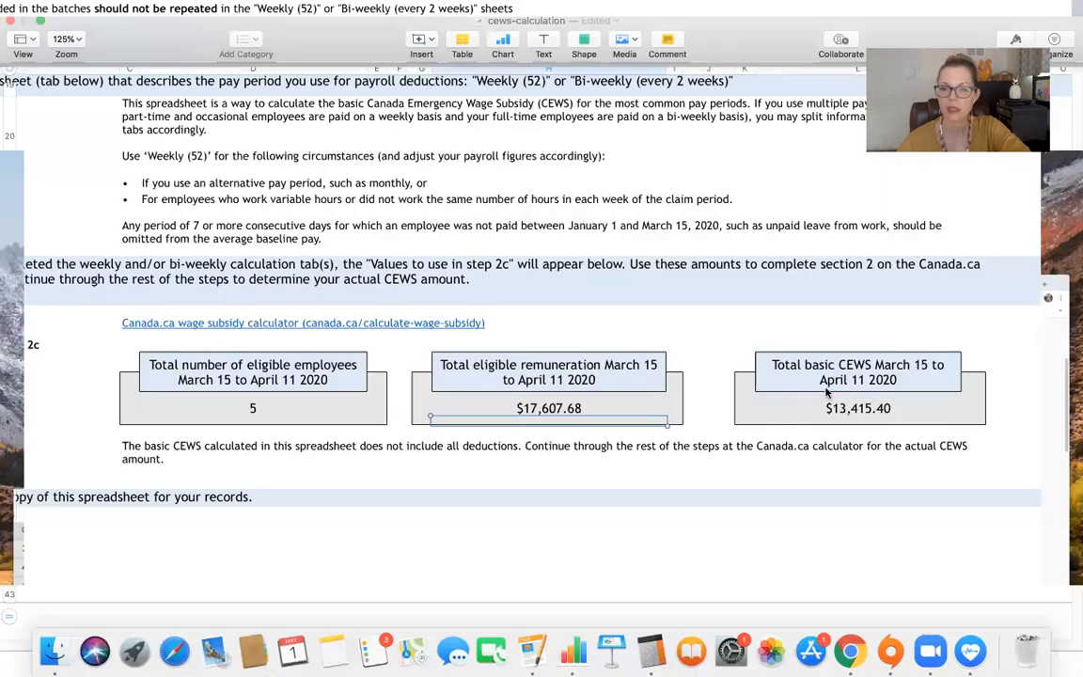
pyautogui.click(784, 426)
pyautogui.write('17')
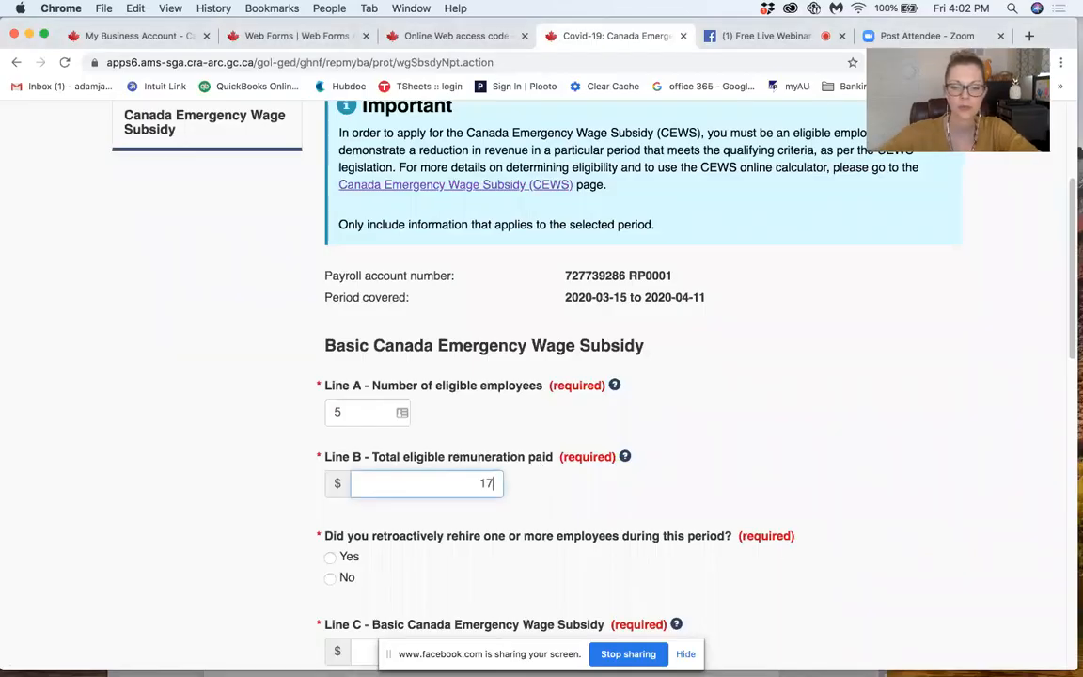
pyautogui.write('607.')
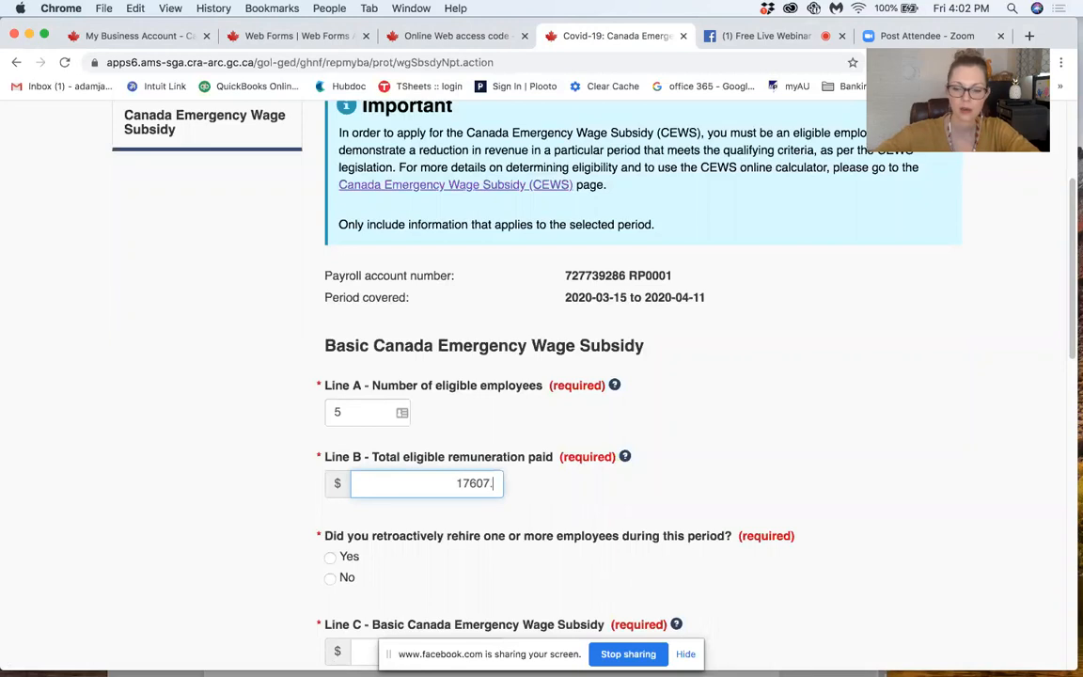
pyautogui.write('68')
pyautogui.press('Tab')
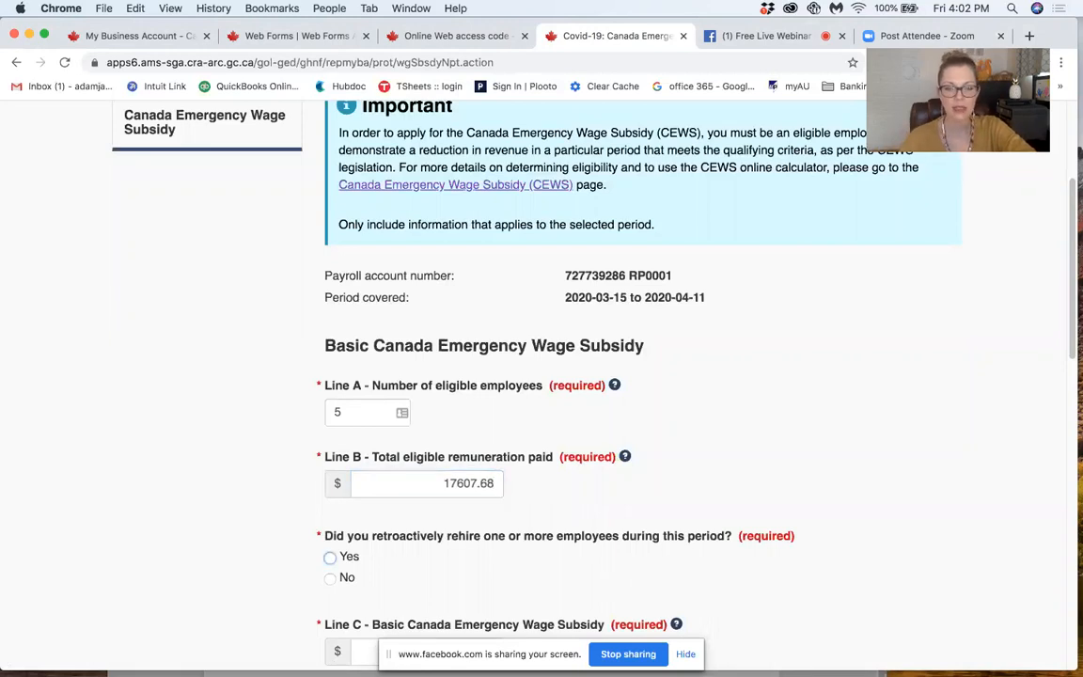
# Step: Answer No to the question about retroactively rehiring one or more employees during this period and highlight its wording
pyautogui.scroll(-3, 638, 444)
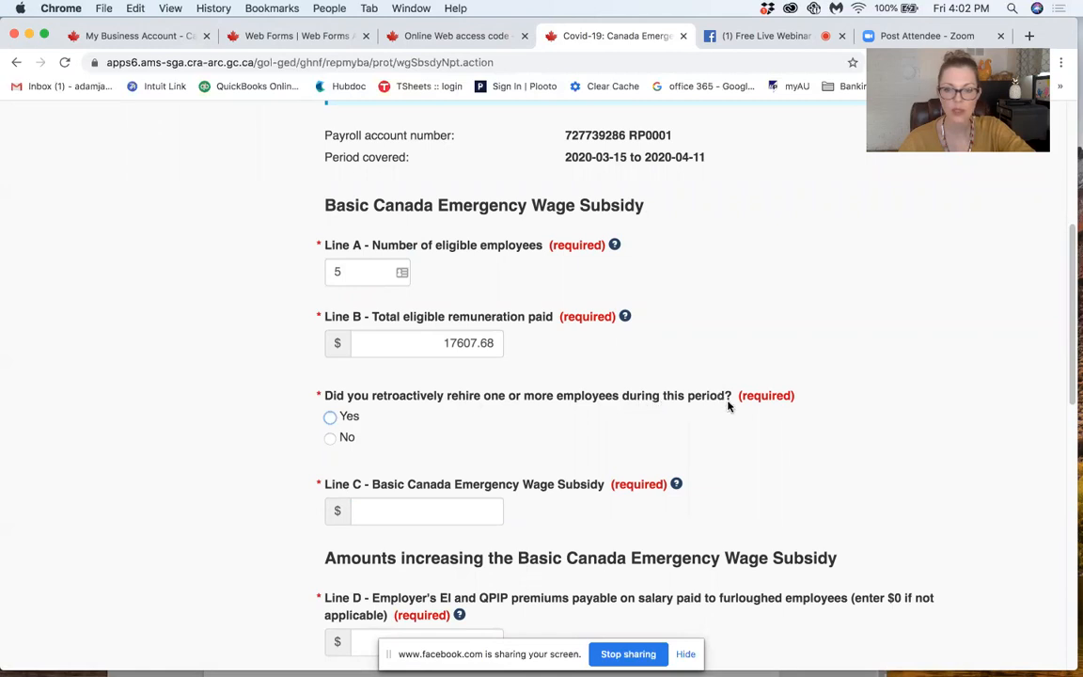
pyautogui.click(329, 438)
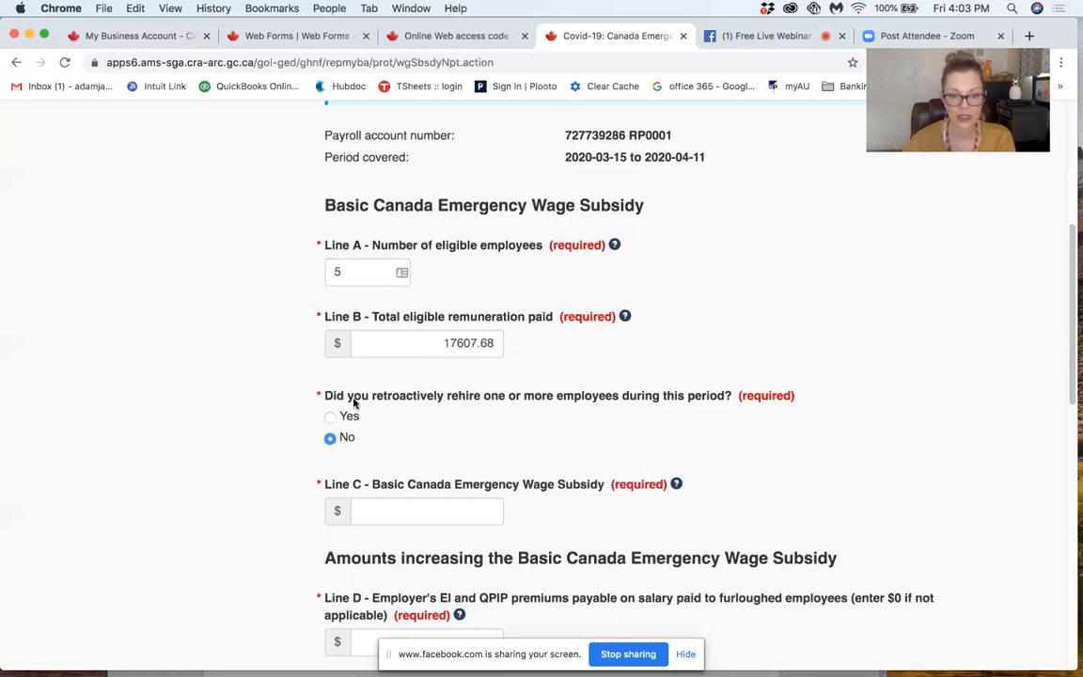
pyautogui.moveTo(467, 396); pyautogui.dragTo(800, 398)
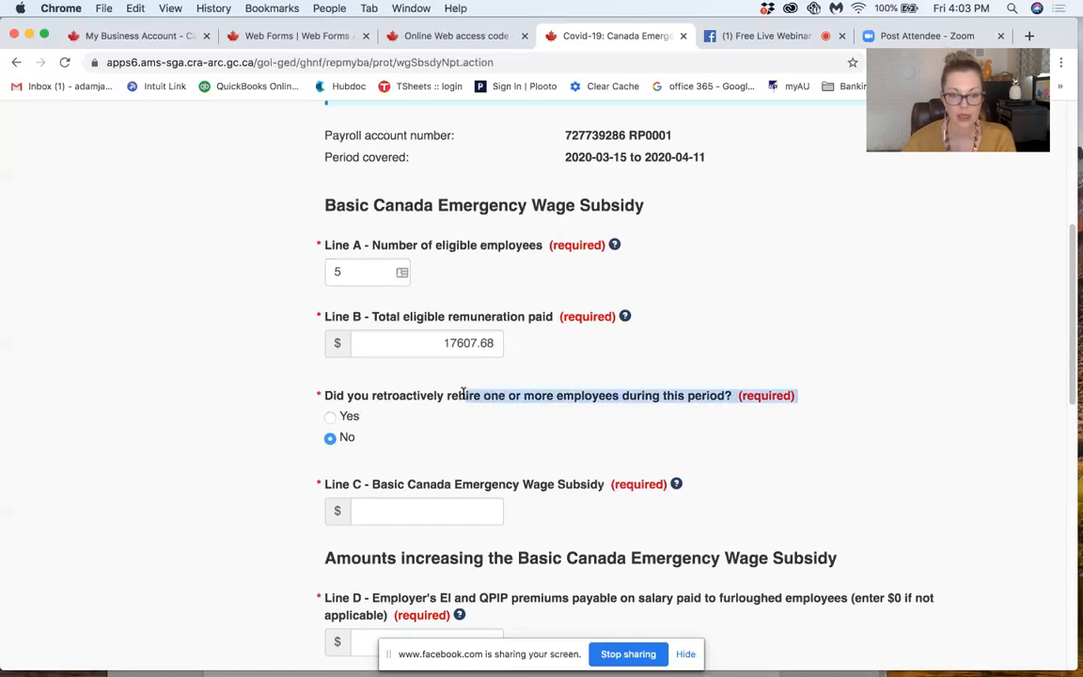
# Step: Look up the total basic CEWS in the Numbers spreadsheet and enter 13415.40 for Line C on the claim form in Chrome
pyautogui.click(430, 513)
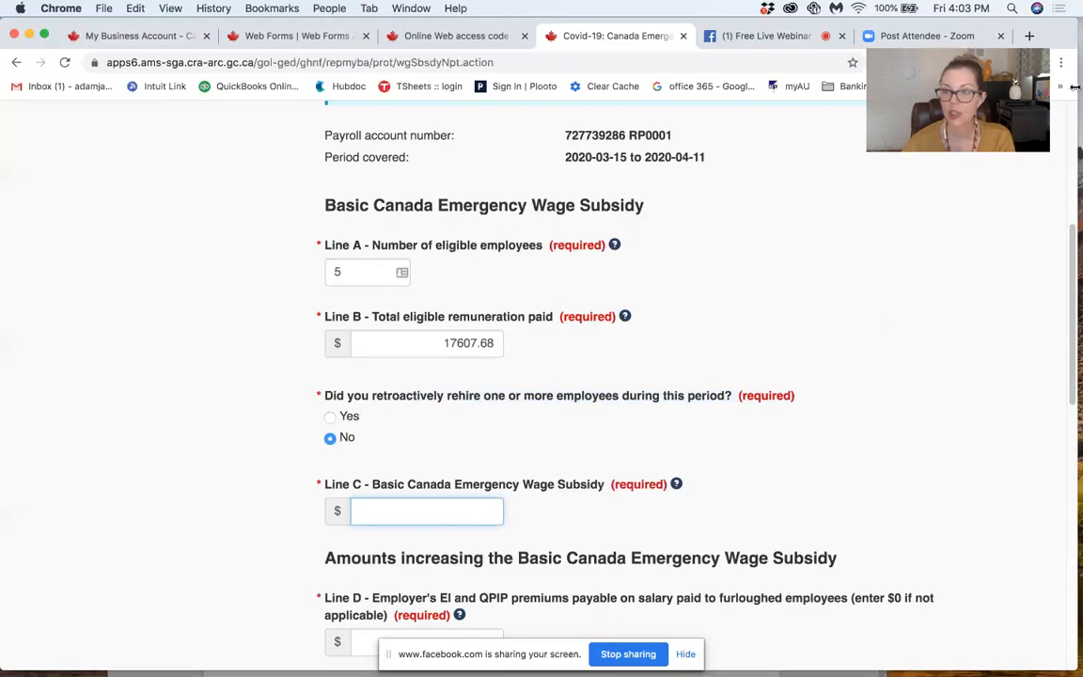
pyautogui.hotkey('ctrl', 'Up')
pyautogui.click(368, 64)
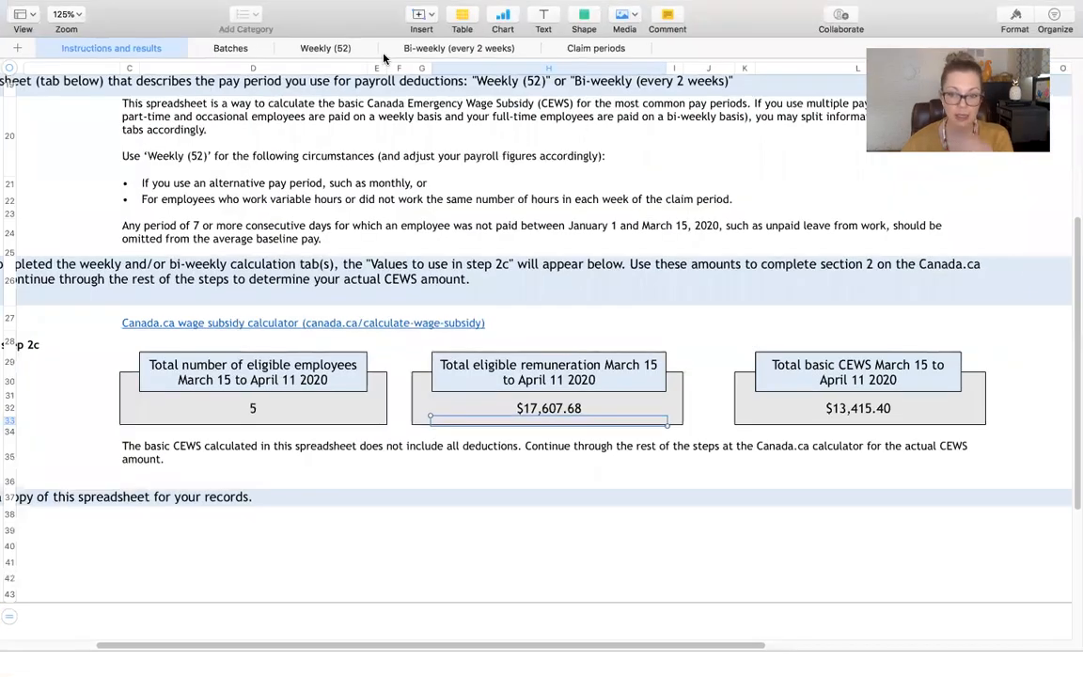
pyautogui.click(860, 408)
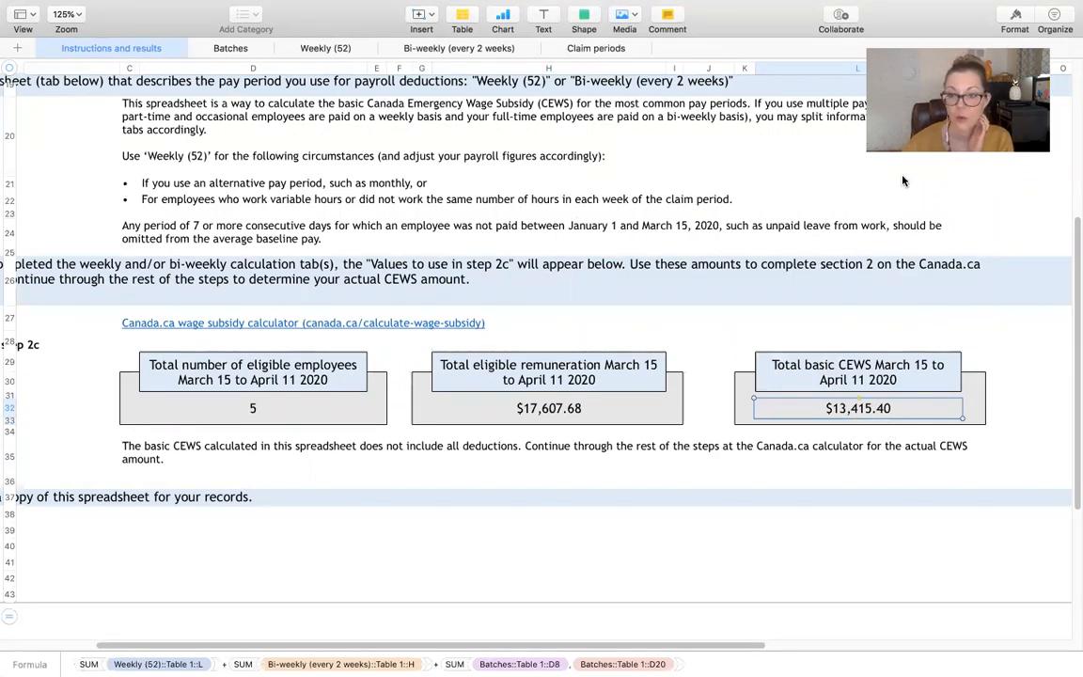
pyautogui.moveTo(1079, 4)
pyautogui.click(578, 585)
pyautogui.write('13415.40')
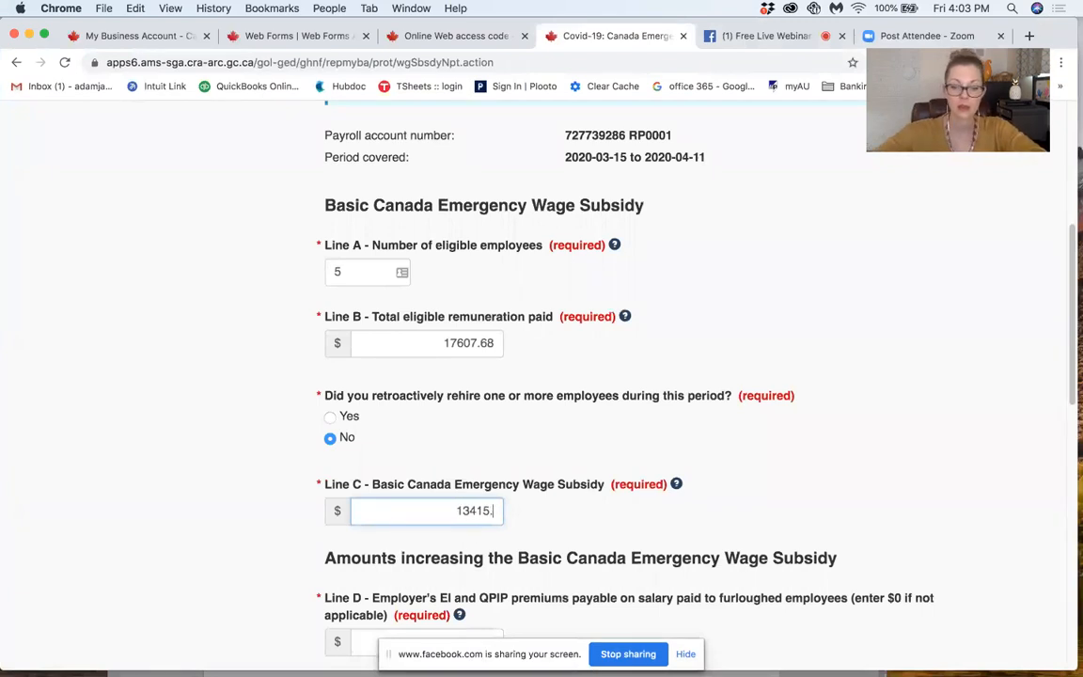
pyautogui.press('Tab')
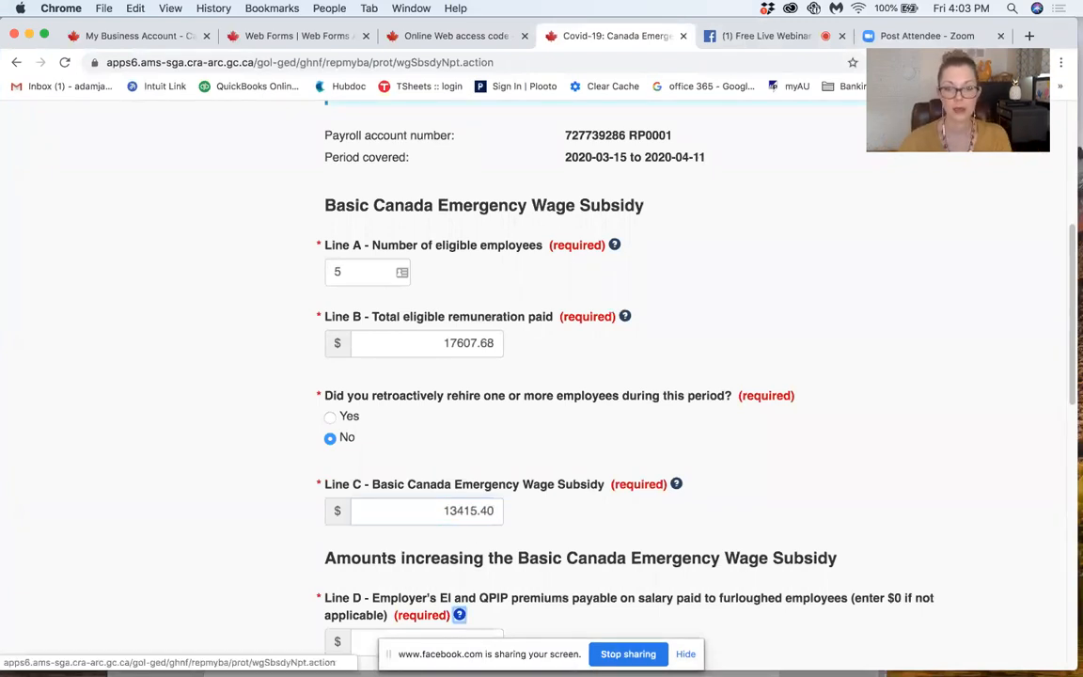
pyautogui.scroll(-4, 630, 376)
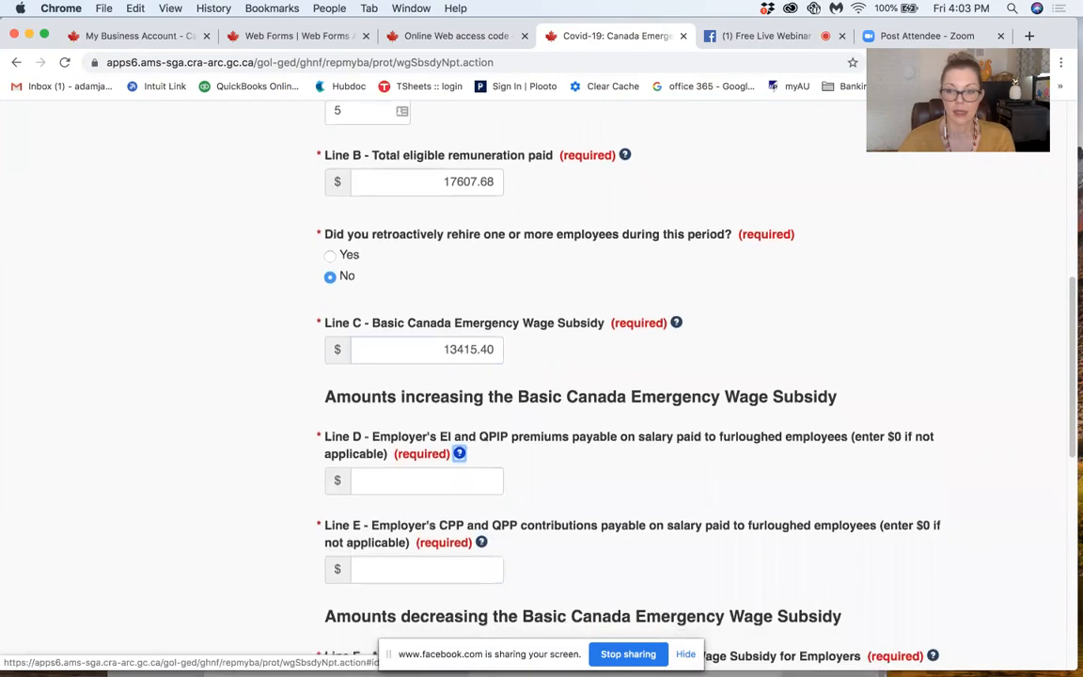
# Step: Enter 0 for Line D employer's EI and QPIP premiums and 0 for Line E employer's CPP and QPP contributions
pyautogui.scroll(-1, 416, 587)
pyautogui.click(402, 459)
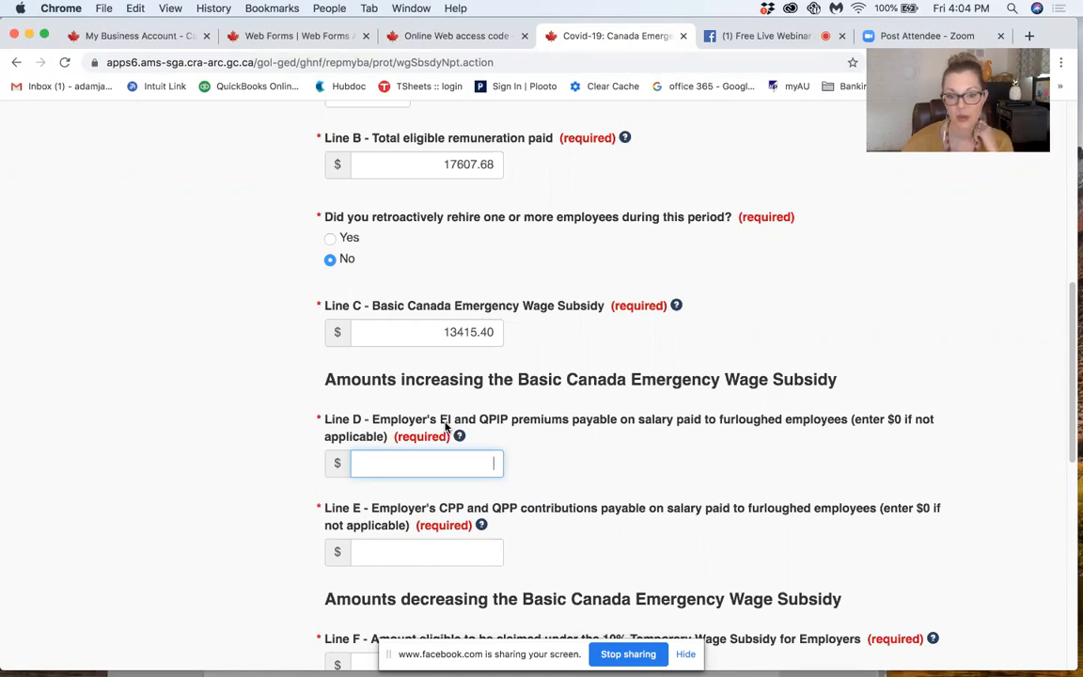
pyautogui.scroll(-1, 765, 420)
pyautogui.scroll(-2, 763, 421)
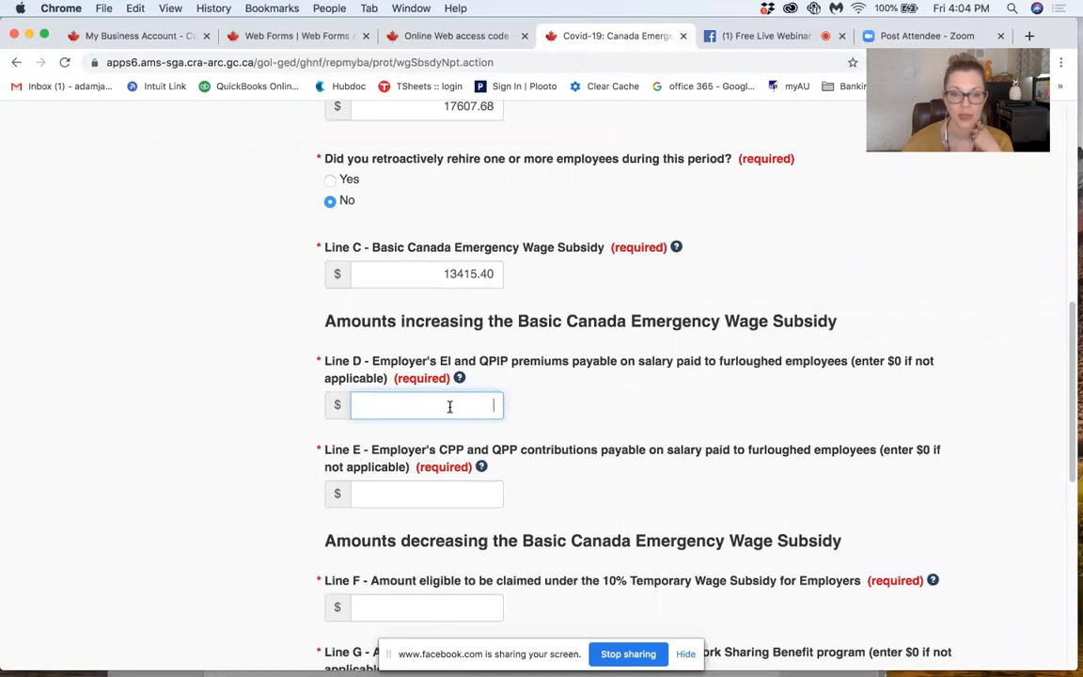
pyautogui.click(491, 492)
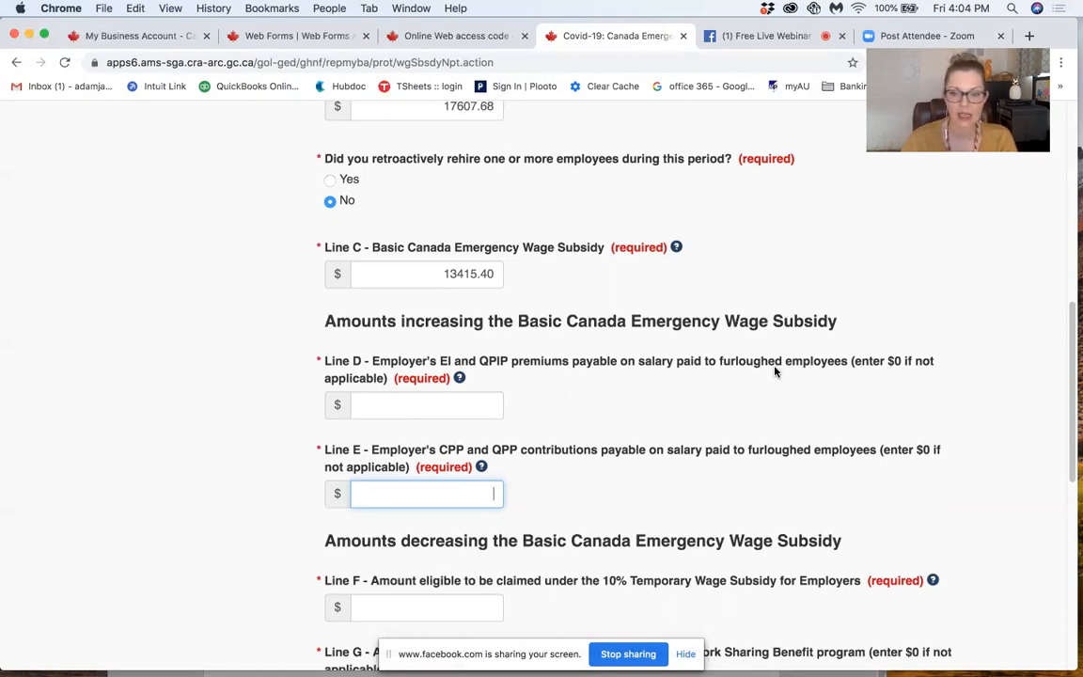
pyautogui.click(434, 408)
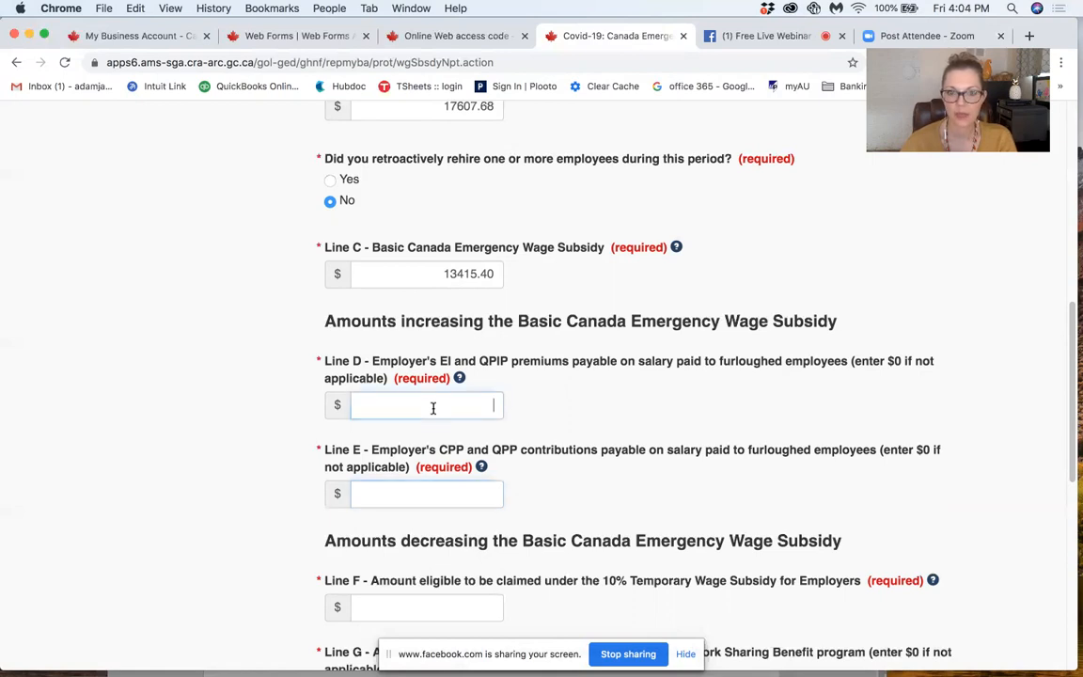
pyautogui.click(446, 497)
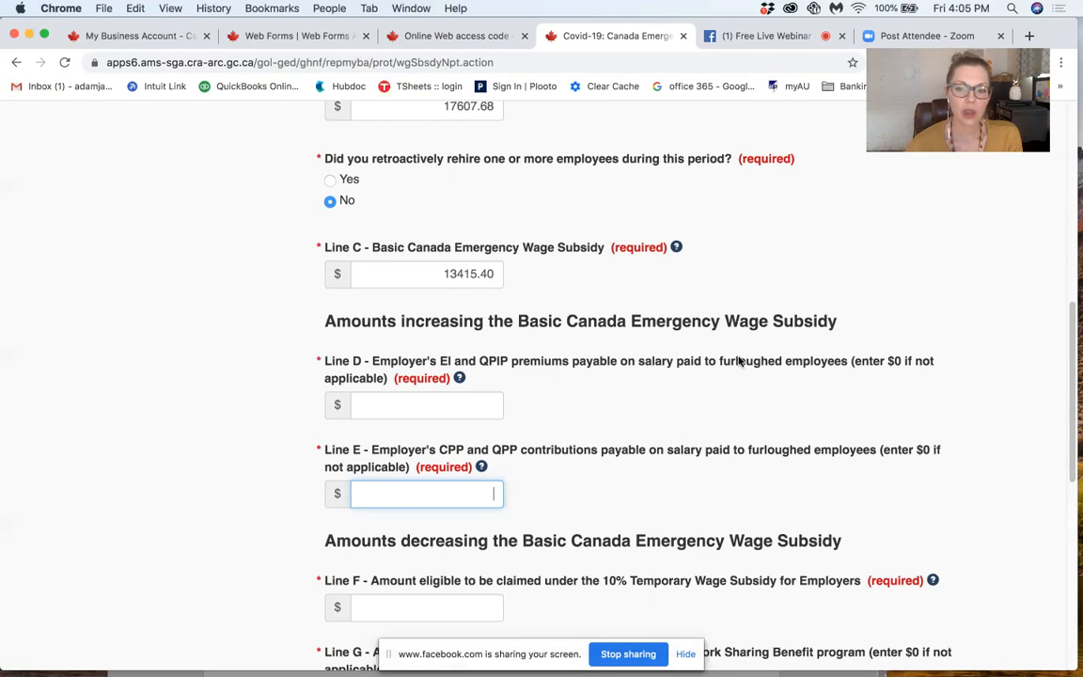
pyautogui.click(448, 399)
pyautogui.click(447, 491)
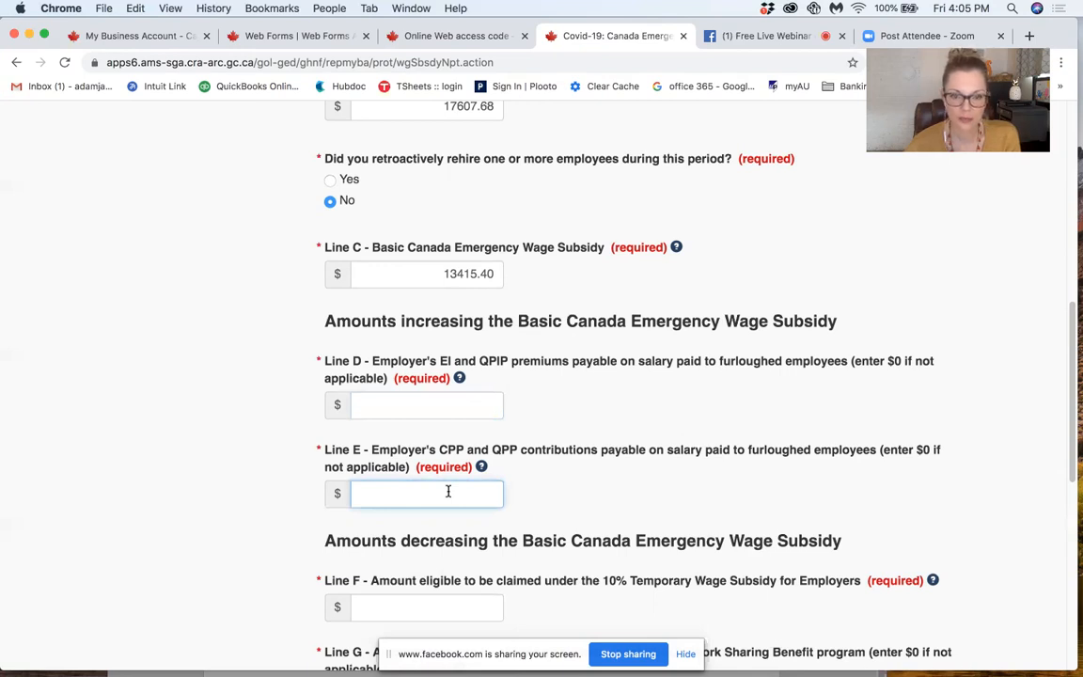
pyautogui.click(471, 406)
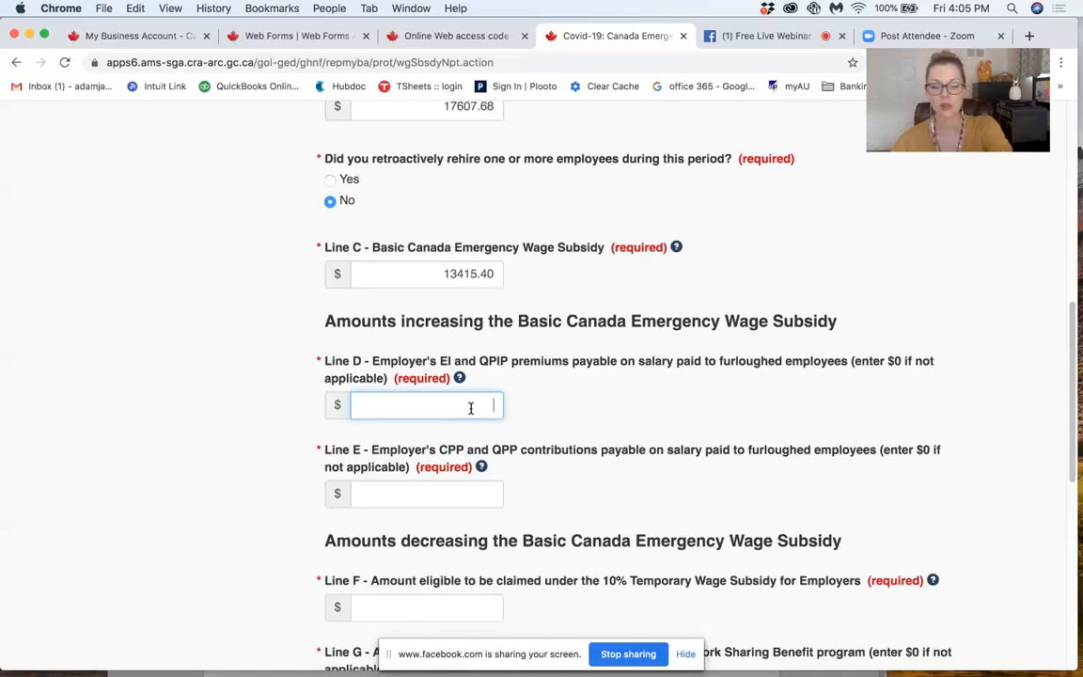
pyautogui.write('0')
pyautogui.click(493, 496)
pyautogui.write('0')
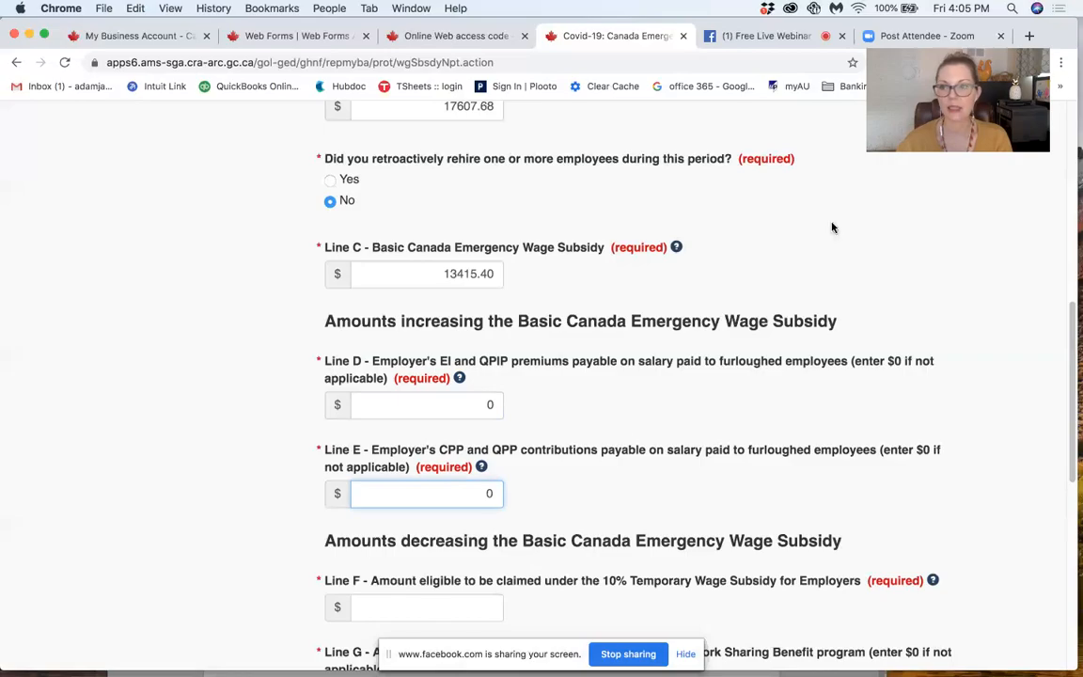
# Step: Switch to the CEWS spreadsheet in Numbers and check the Regular - Hourly Monthly employee's average weekly gross pay on the Weekly (52) sheet
pyautogui.moveTo(1074, 3)
pyautogui.click(399, 56)
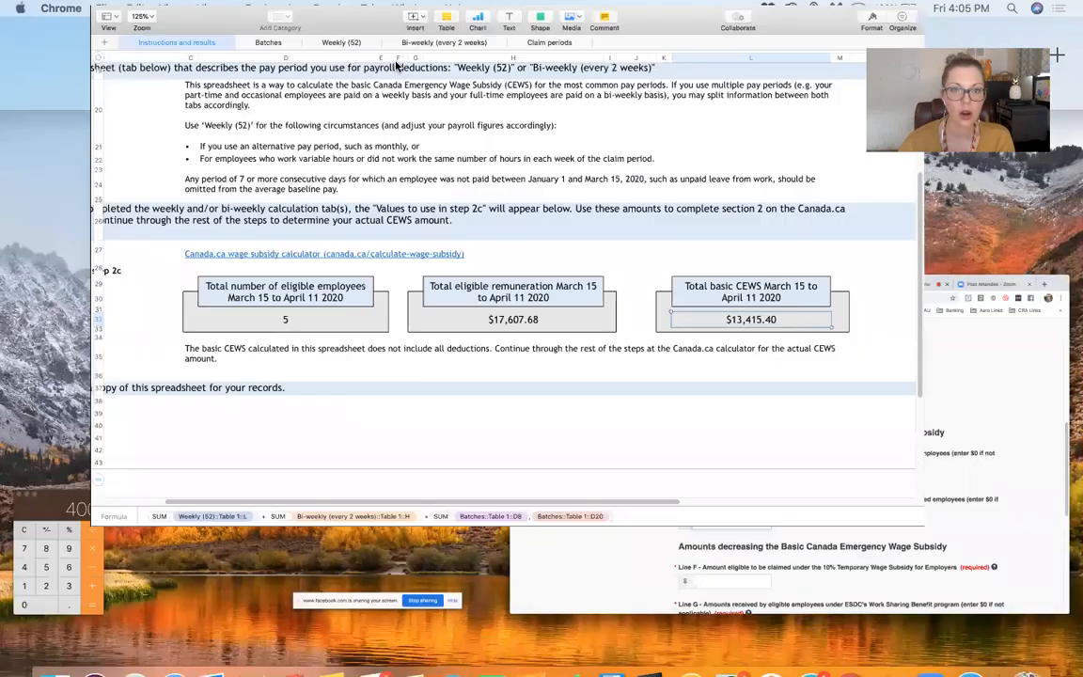
pyautogui.click(314, 50)
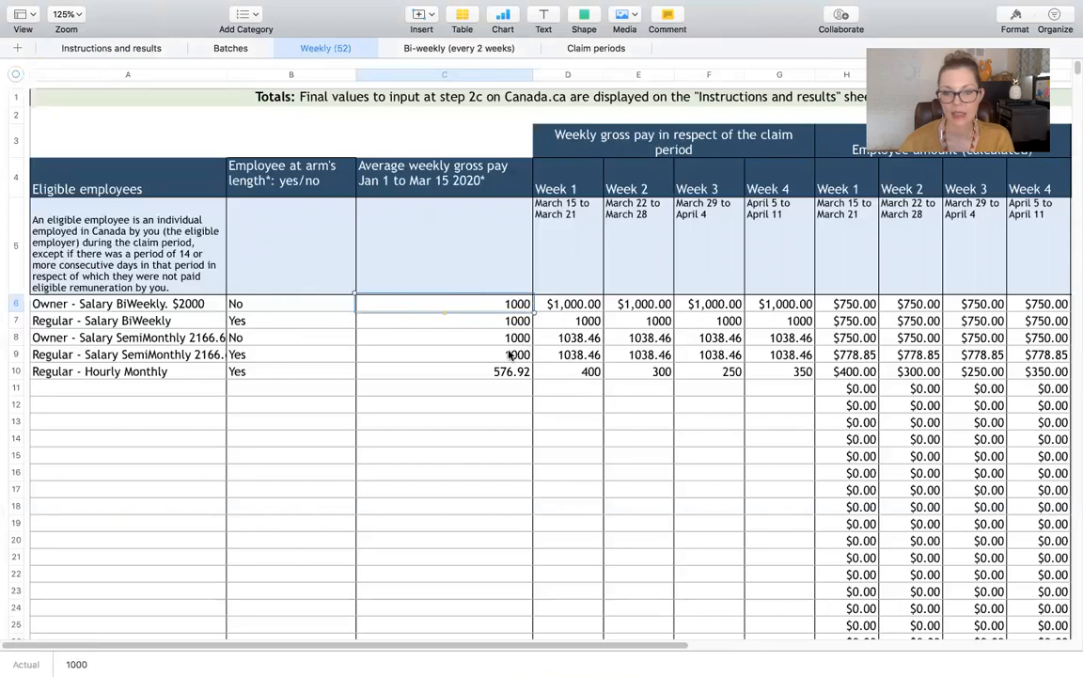
pyautogui.click(485, 372)
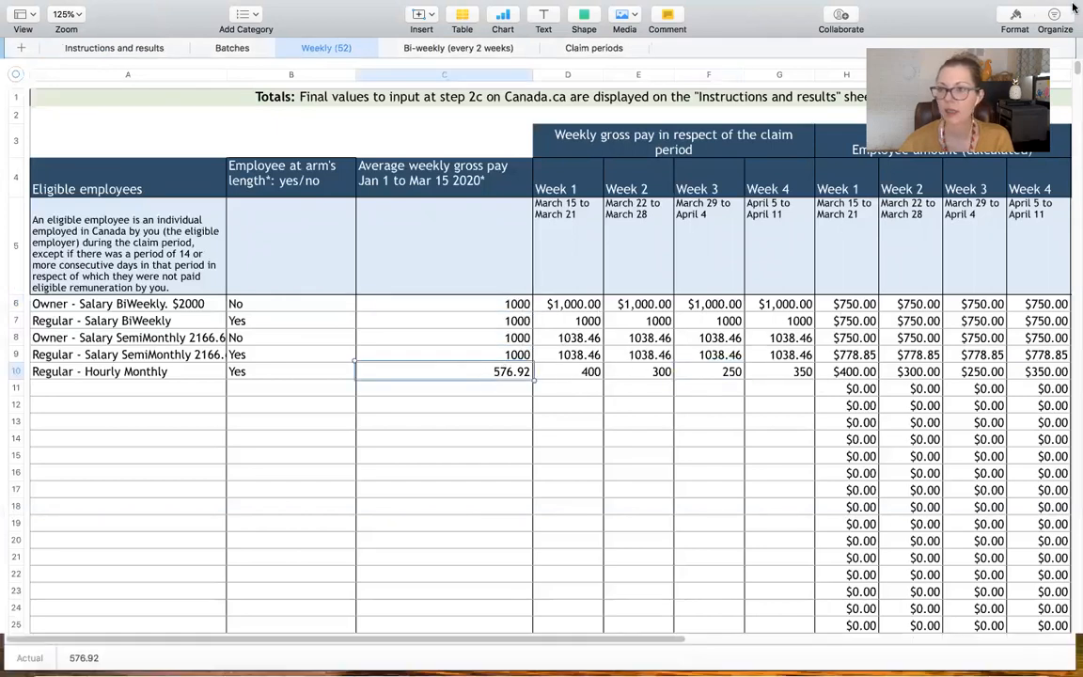
# Step: Switch back to the claim form in Chrome and review the Line D and Line E amounts
pyautogui.hotkey('ctrl', 'Up')
pyautogui.click(618, 421)
pyautogui.click(442, 405)
pyautogui.click(462, 496)
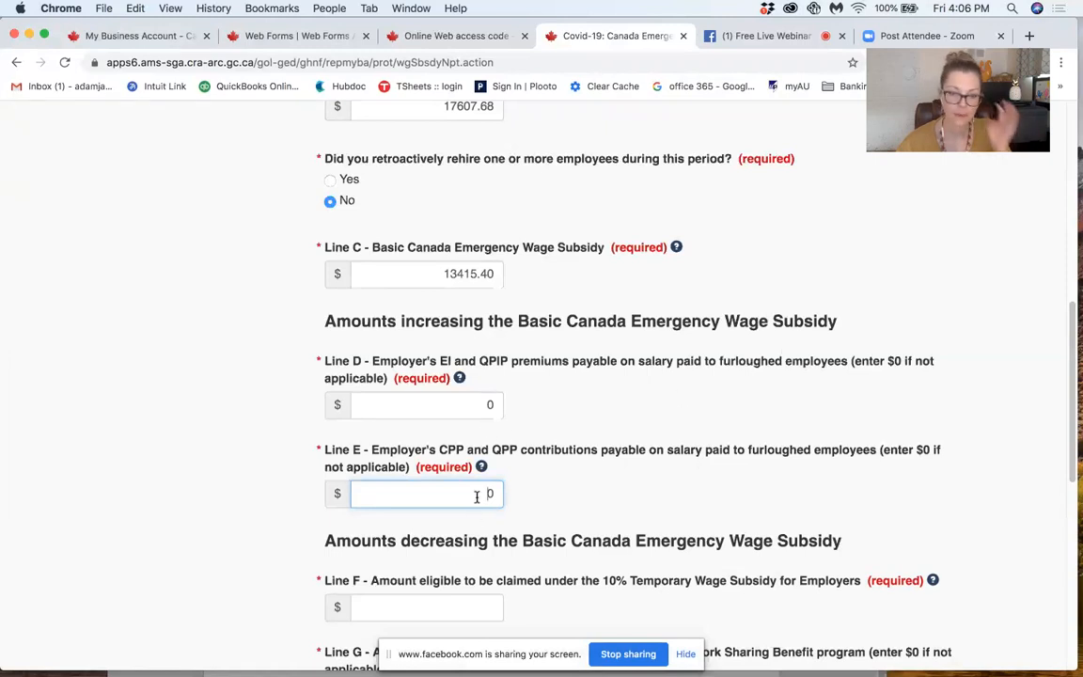
pyautogui.click(464, 403)
pyautogui.click(460, 498)
# Step: Read the Line F help on the 10% Temporary Wage Subsidy, highlighting the over-remittance and self-identification form passages, and close it
pyautogui.scroll(-1, 599, 420)
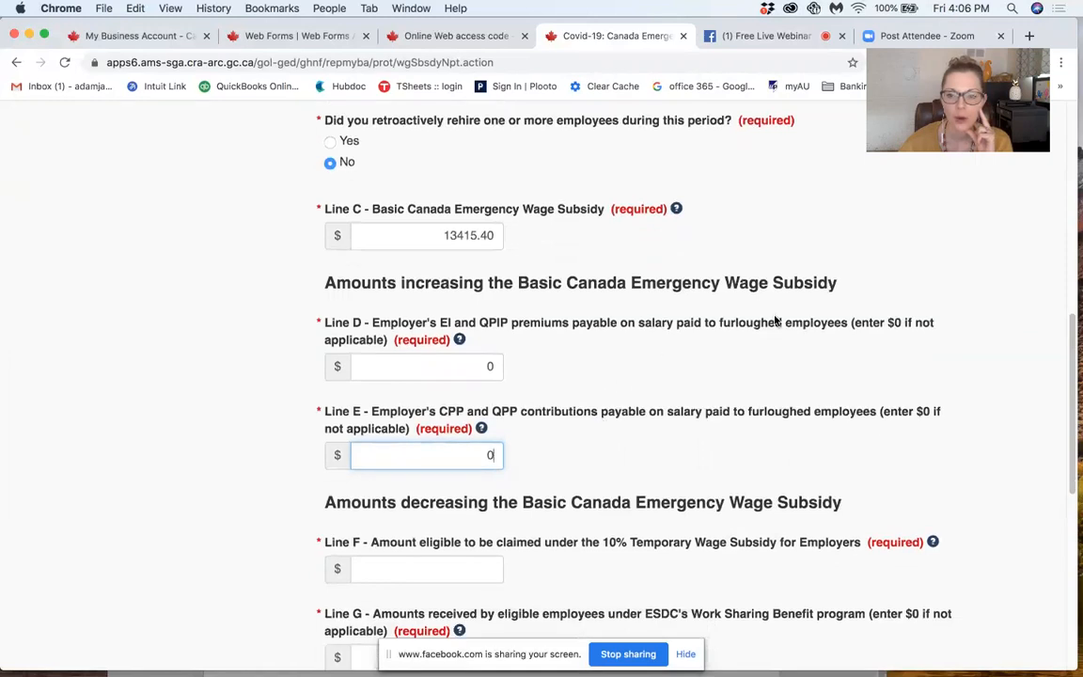
pyautogui.scroll(-5, 719, 429)
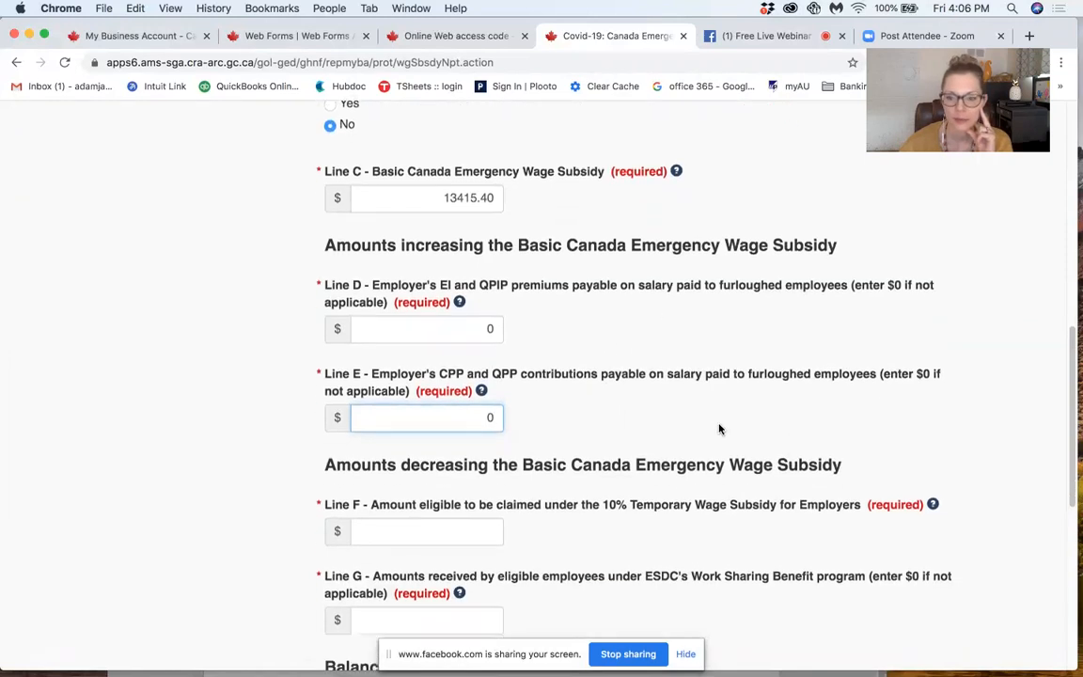
pyautogui.click(393, 387)
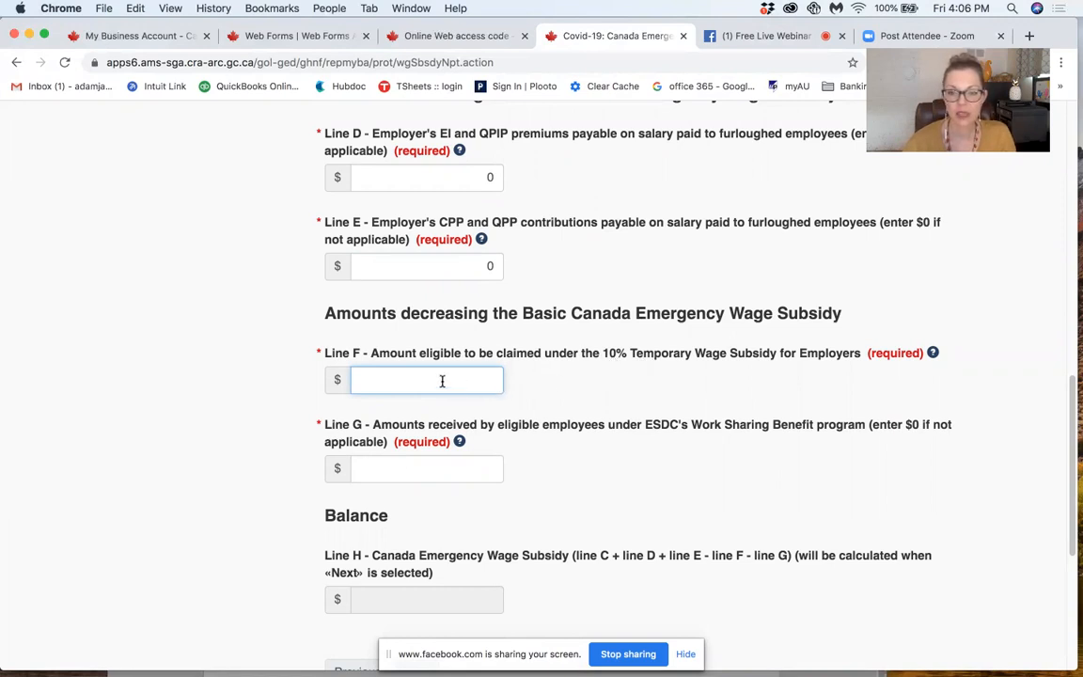
pyautogui.click(934, 354)
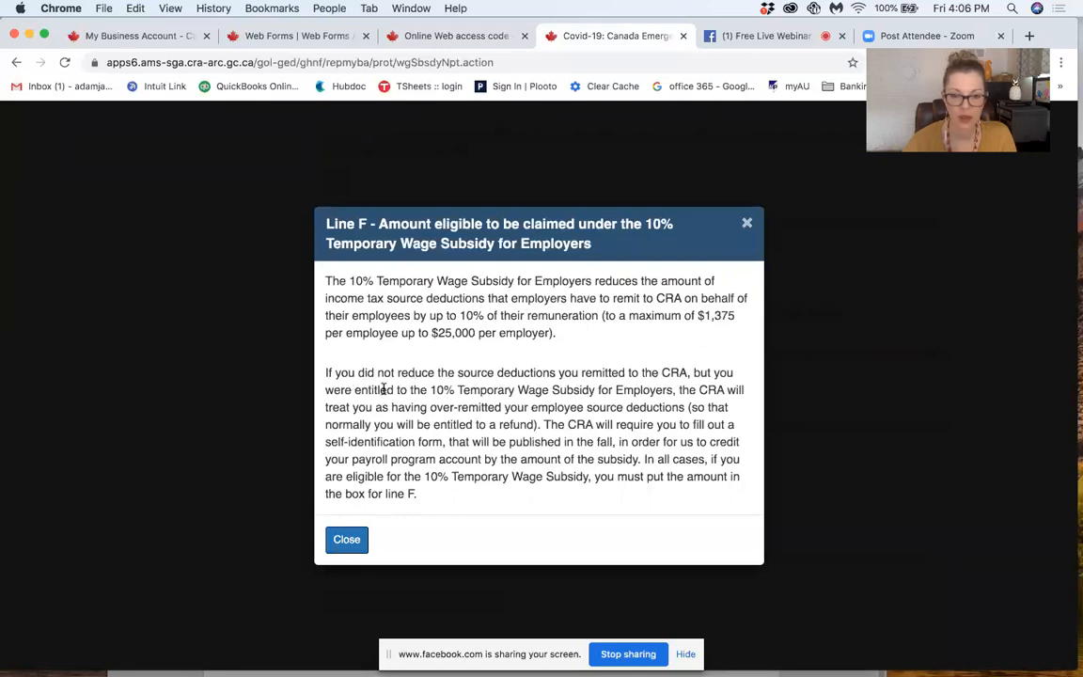
pyautogui.moveTo(361, 389); pyautogui.dragTo(697, 390)
pyautogui.moveTo(331, 408); pyautogui.dragTo(559, 407)
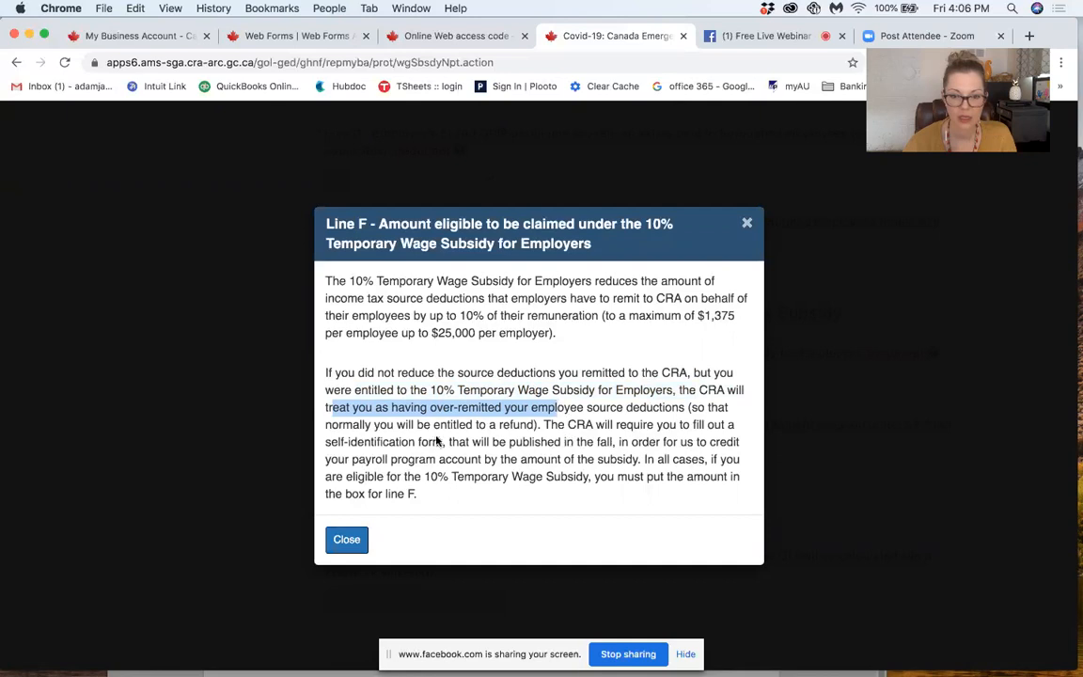
pyautogui.moveTo(329, 442); pyautogui.dragTo(535, 441)
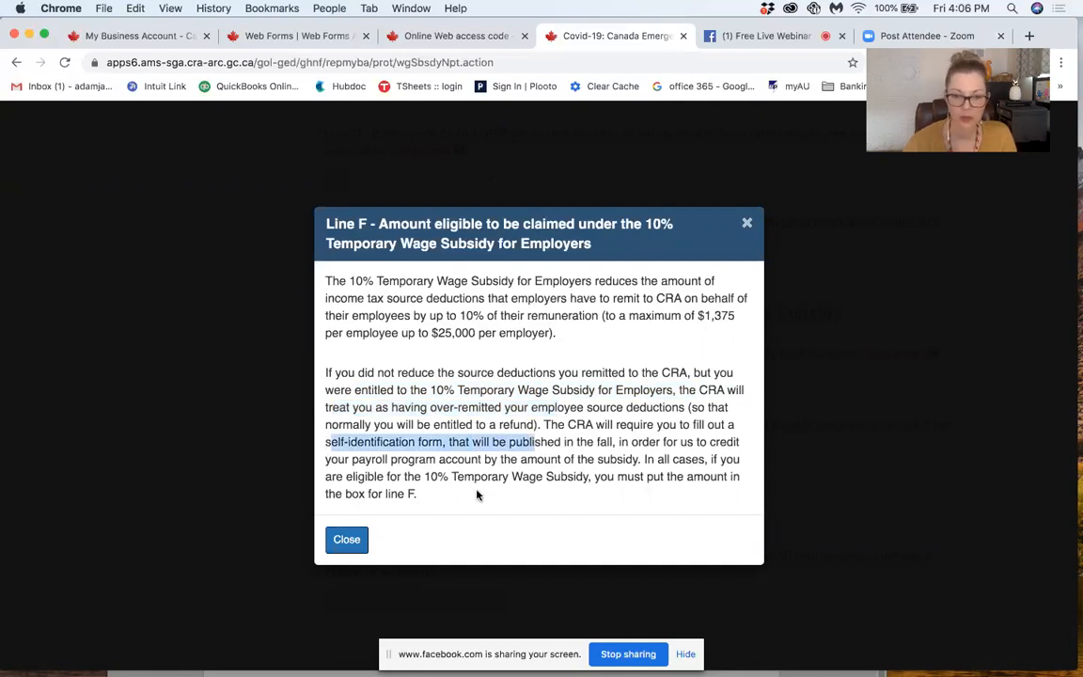
pyautogui.click(346, 540)
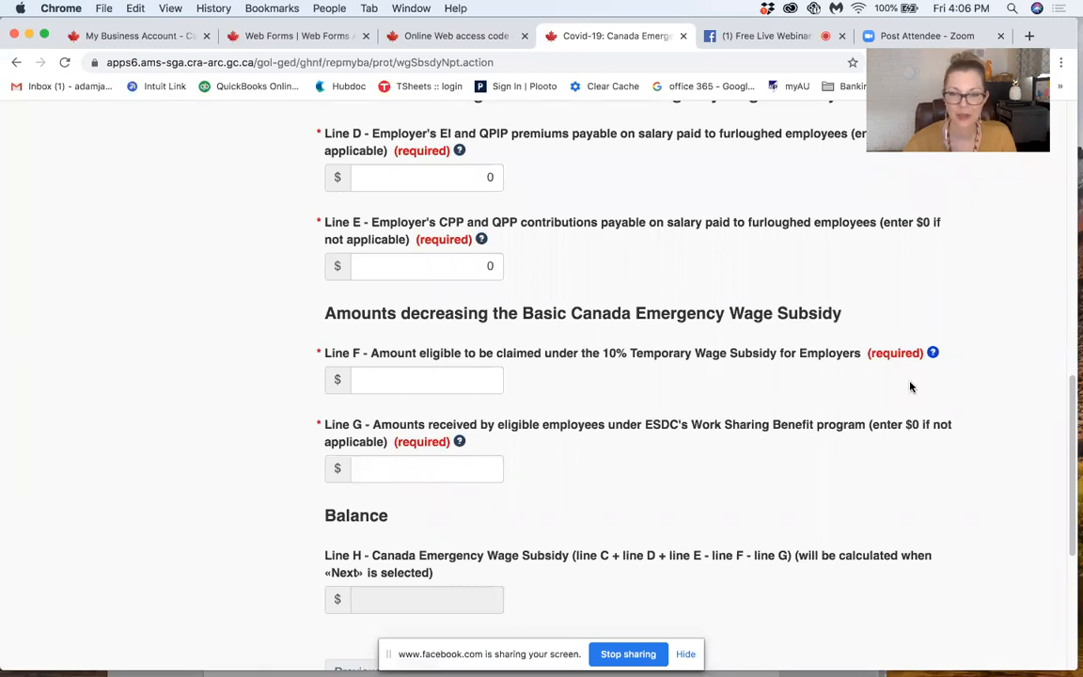
# Step: Switch to Finder and open the COVID-19 Support Info folder inside 3 Templates, Forms, etc in the Sync folder
pyautogui.click(424, 376)
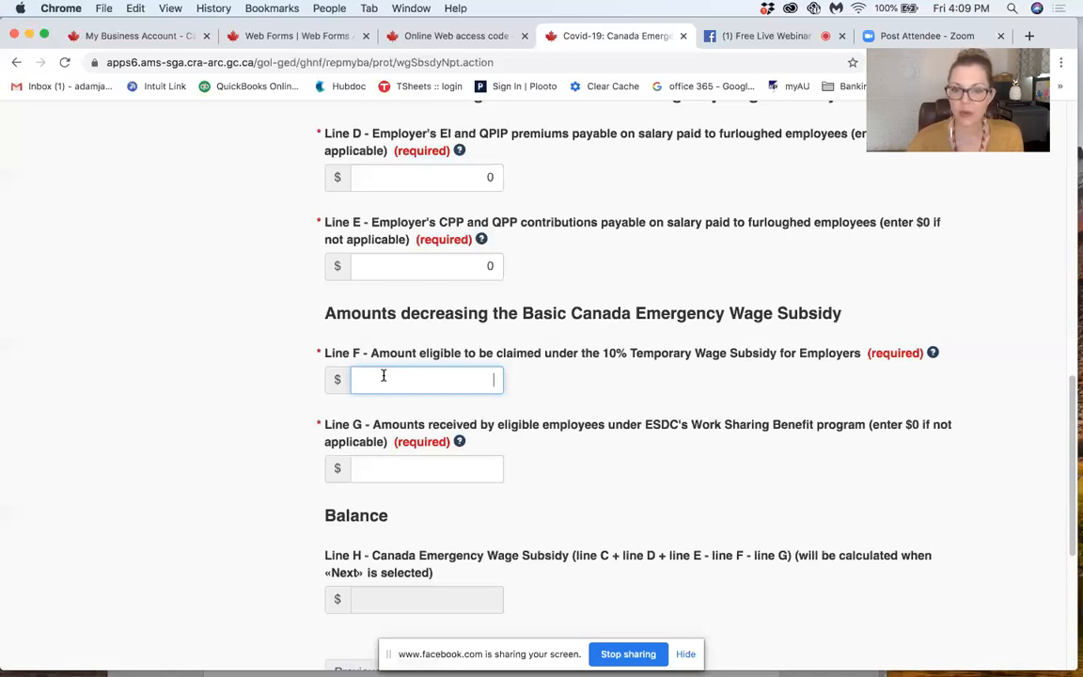
pyautogui.moveTo(1074, 5)
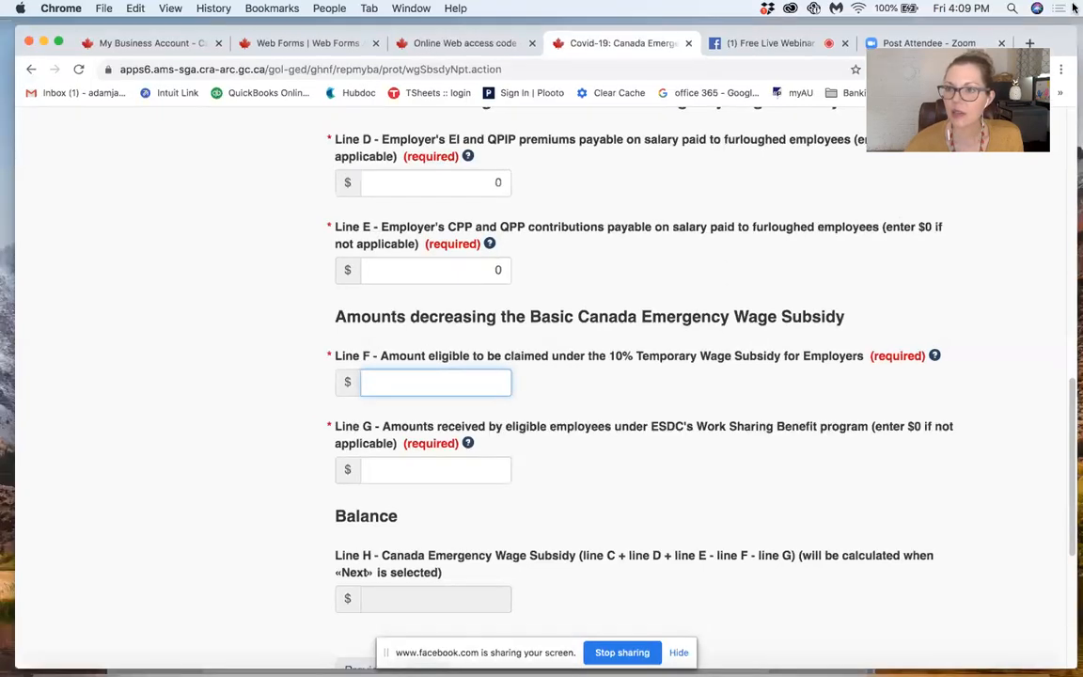
pyautogui.click(54, 652)
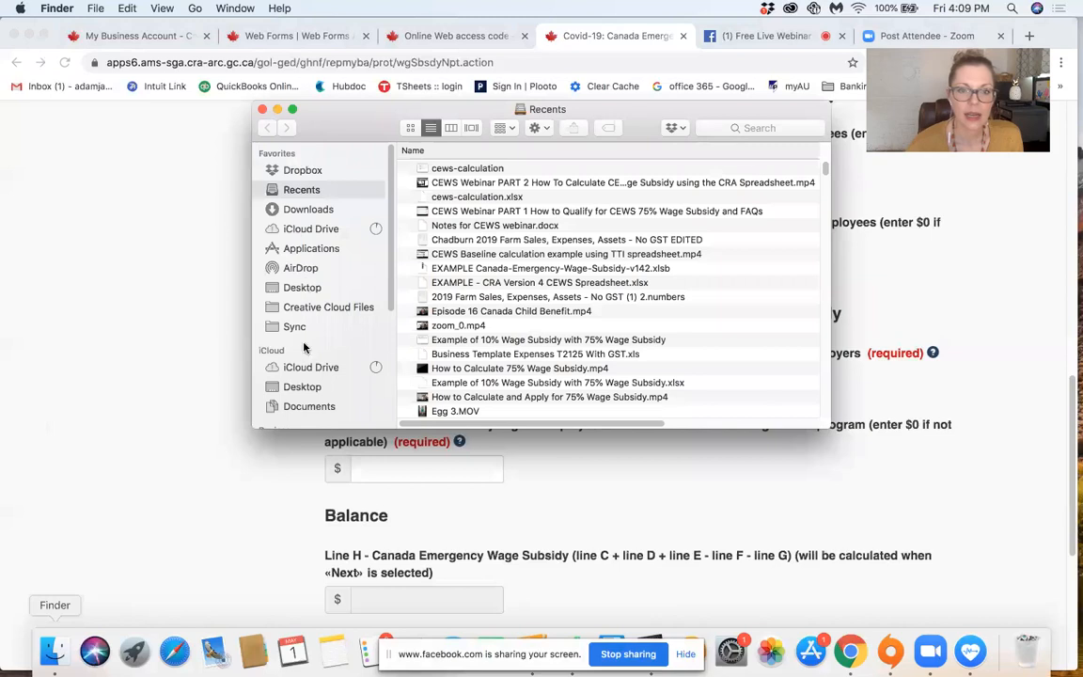
pyautogui.click(292, 326)
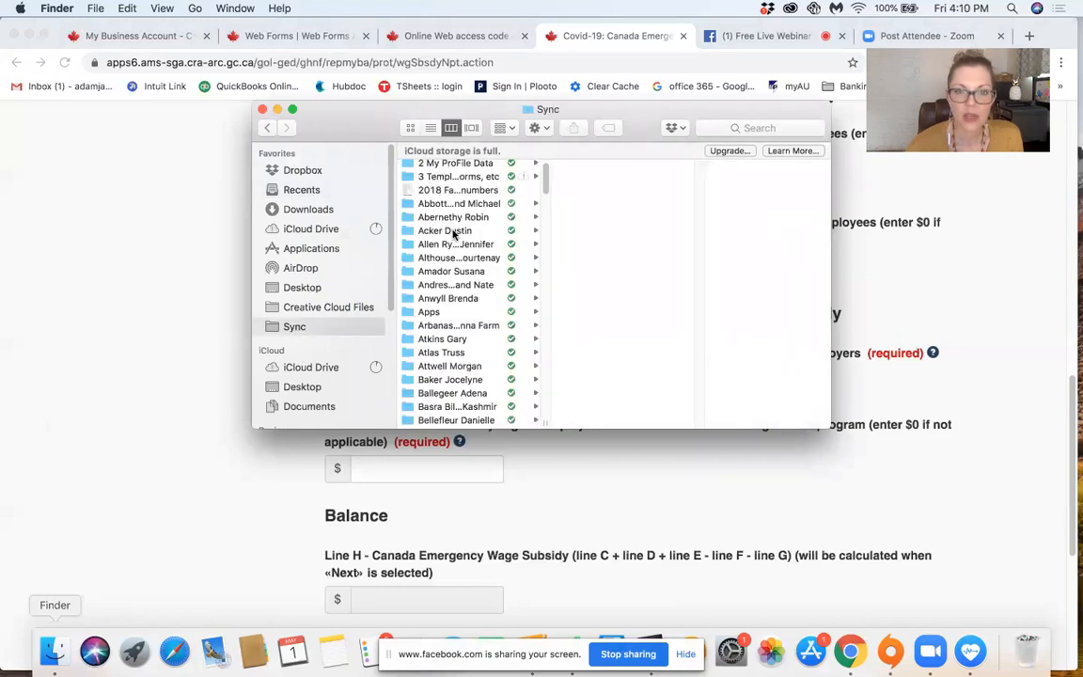
pyautogui.scroll(1, 452, 233)
pyautogui.click(451, 194)
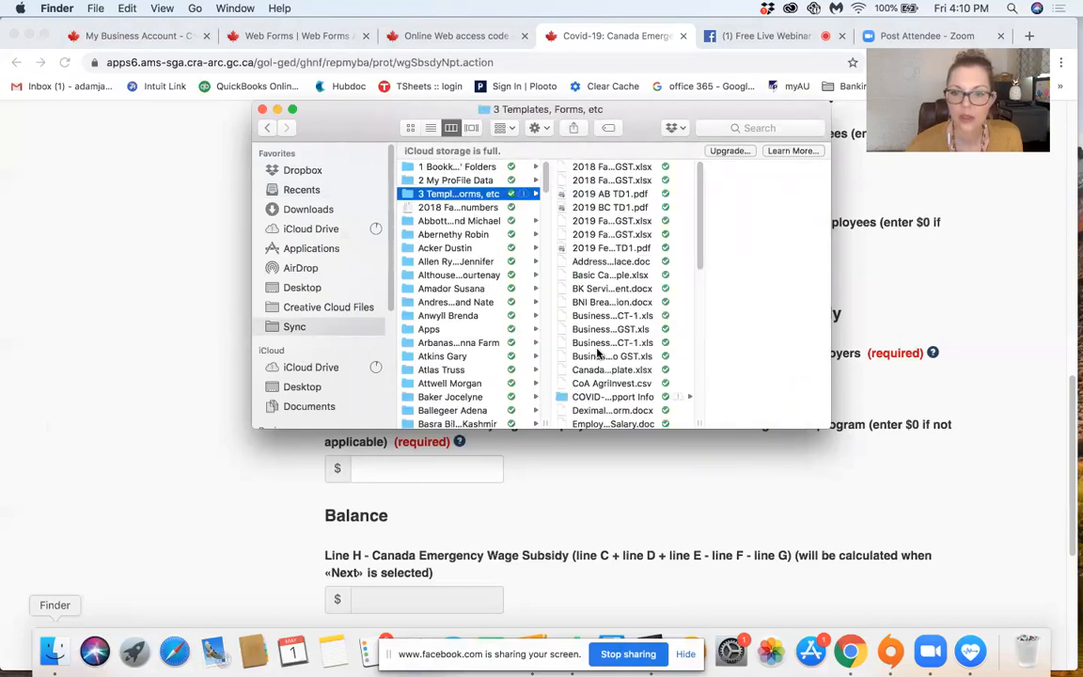
pyautogui.scroll(-1, 598, 353)
pyautogui.click(602, 377)
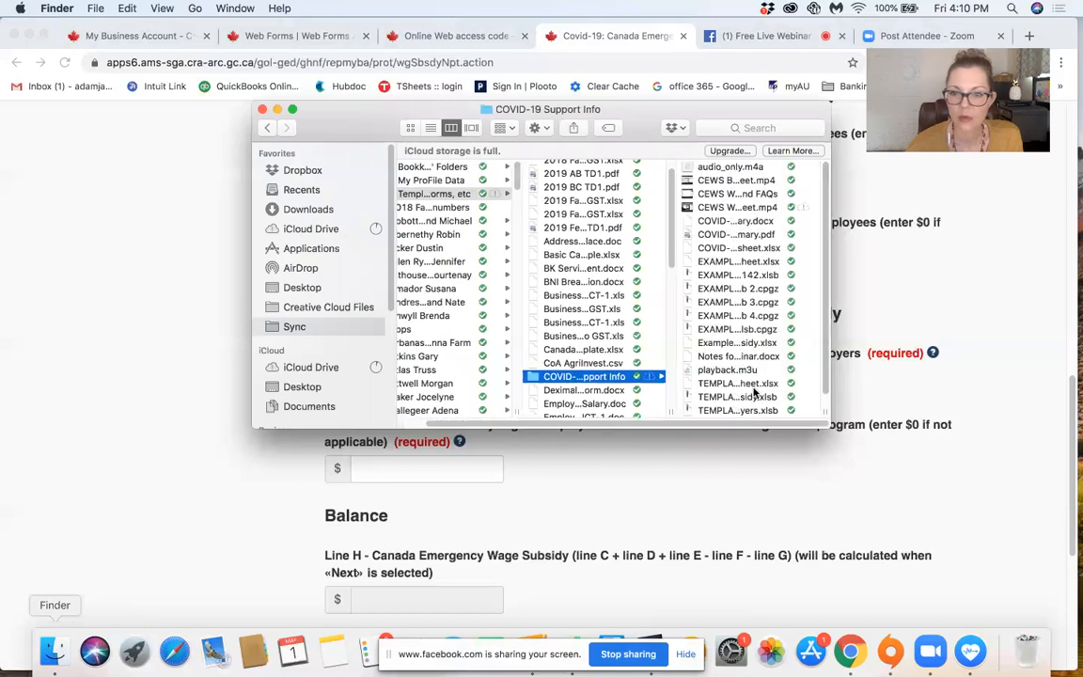
# Step: Widen the Finder window and file-name column to show full names, and open Temporary 10% Wage Subsidy Template.xlsx in Numbers
pyautogui.moveTo(825, 410); pyautogui.dragTo(980, 395)
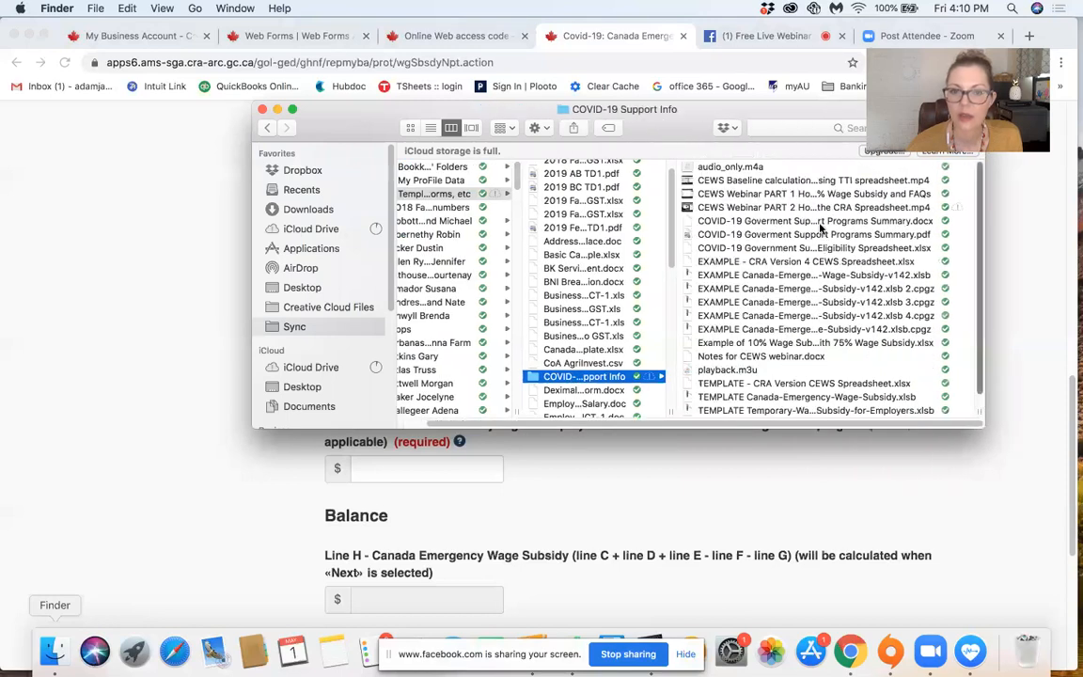
pyautogui.moveTo(623, 109); pyautogui.dragTo(470, 115)
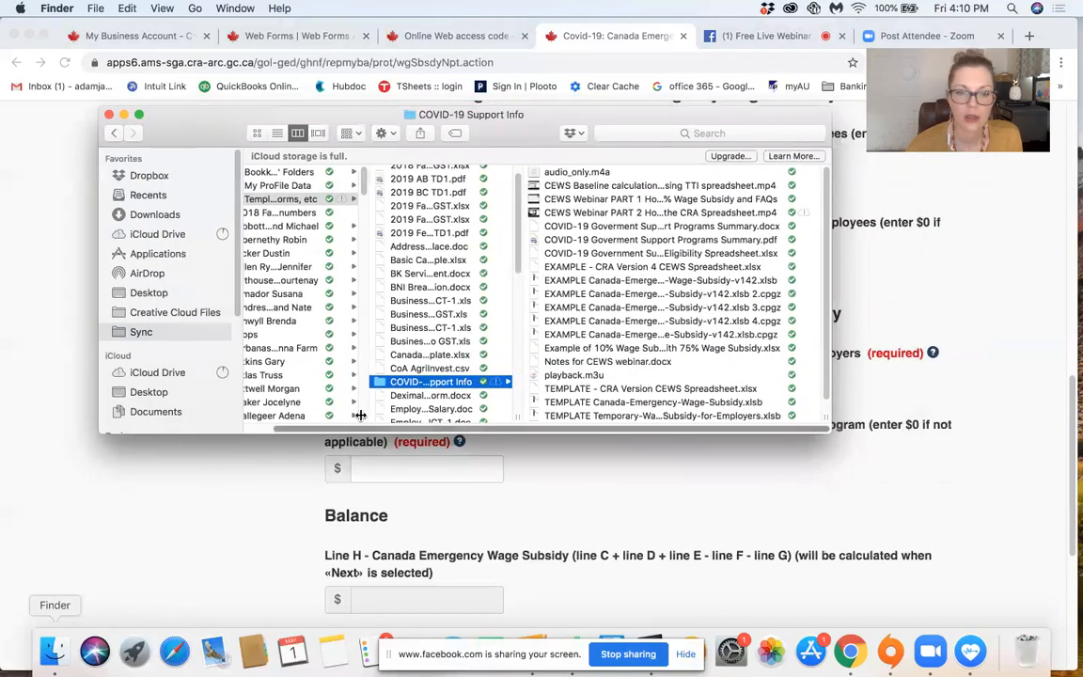
pyautogui.moveTo(361, 414); pyautogui.dragTo(329, 414)
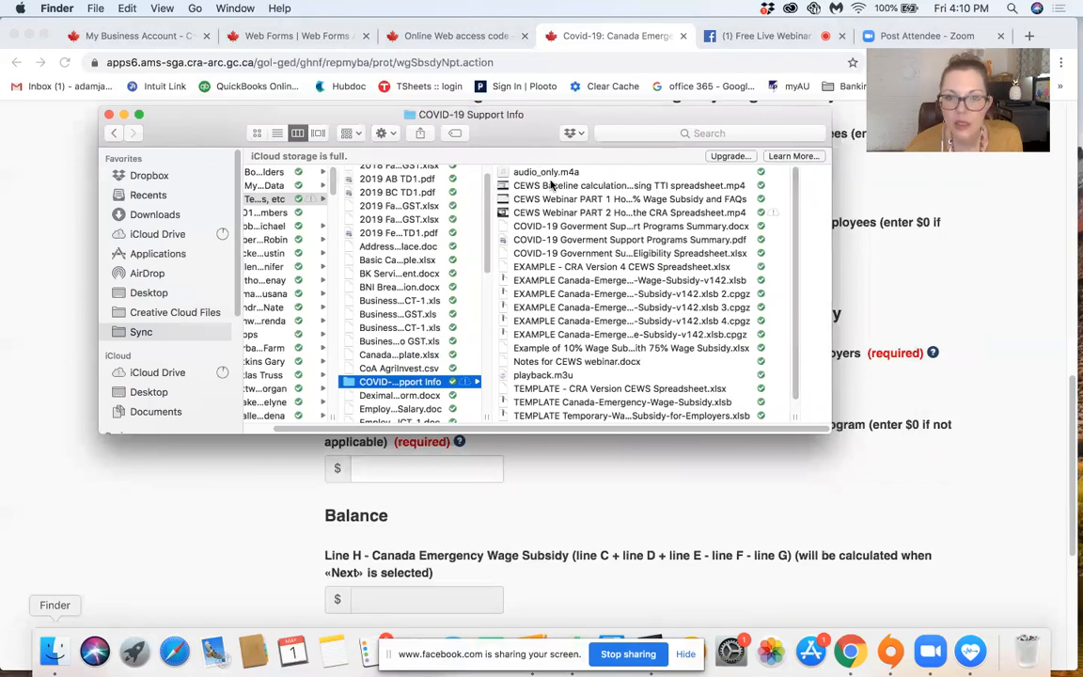
pyautogui.click(623, 281)
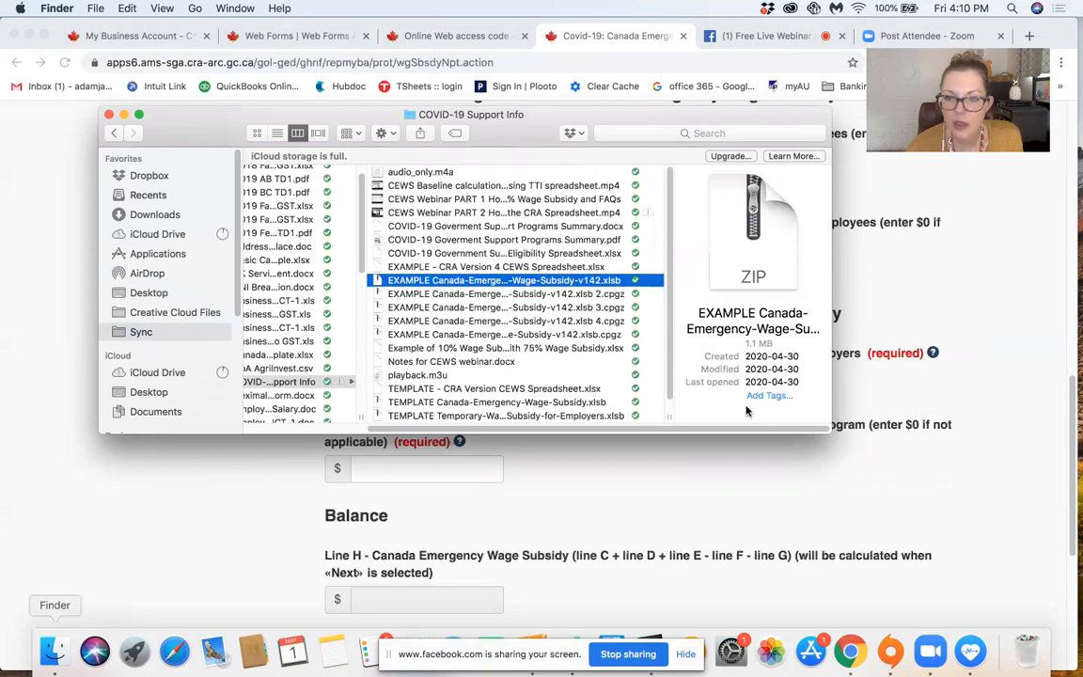
pyautogui.moveTo(669, 417); pyautogui.dragTo(952, 425)
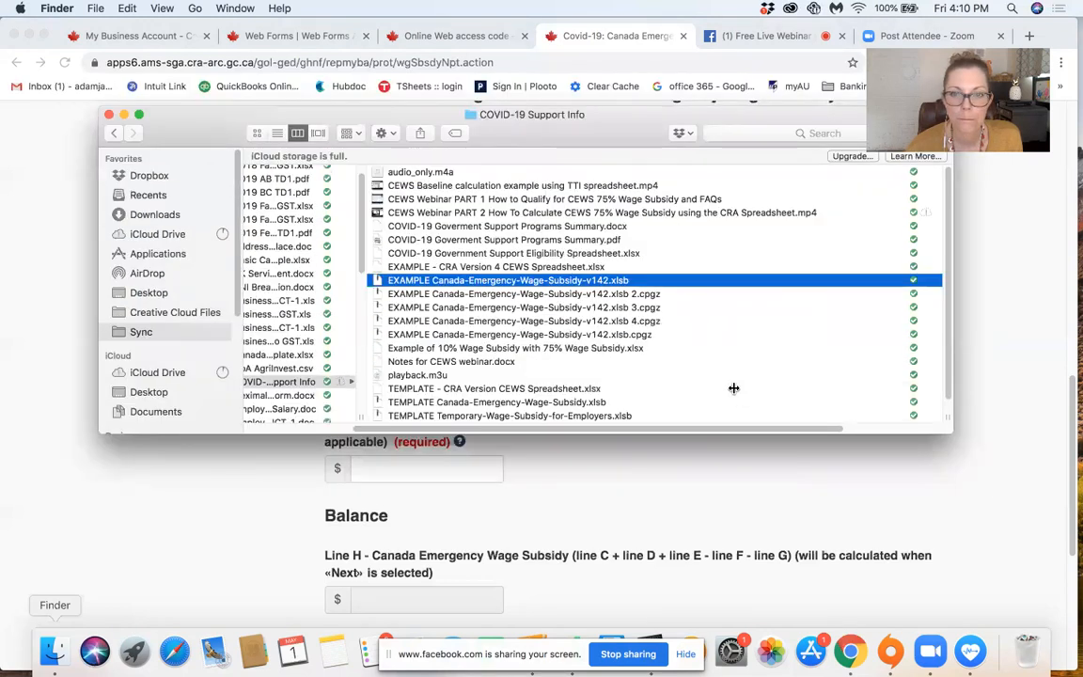
pyautogui.scroll(-1, 734, 390)
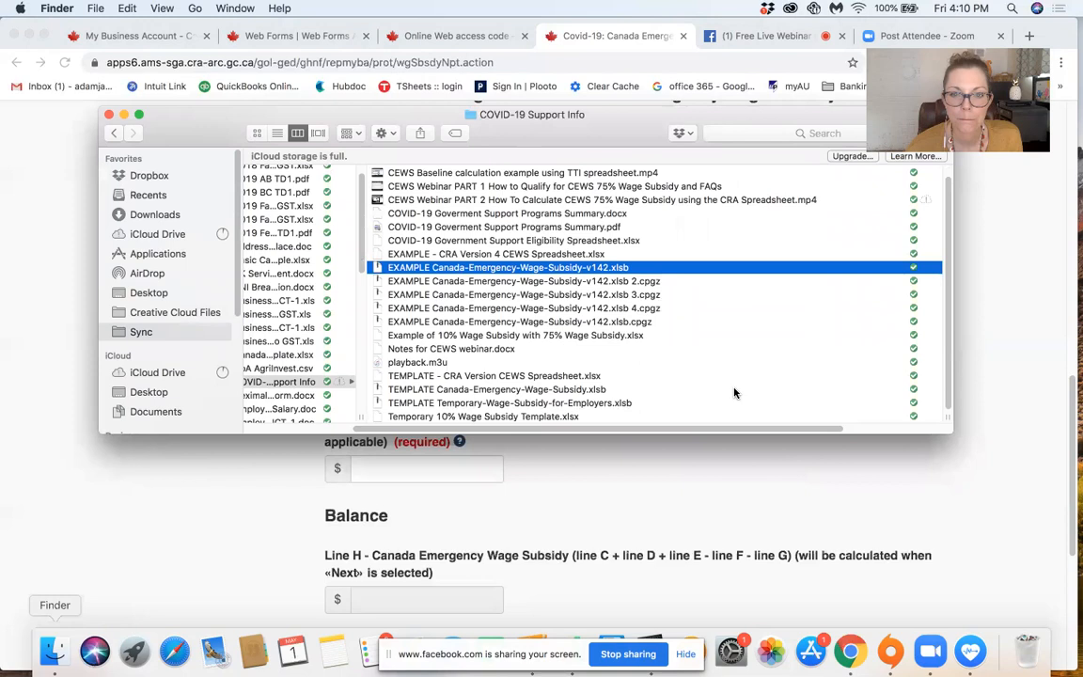
pyautogui.doubleClick(534, 416)
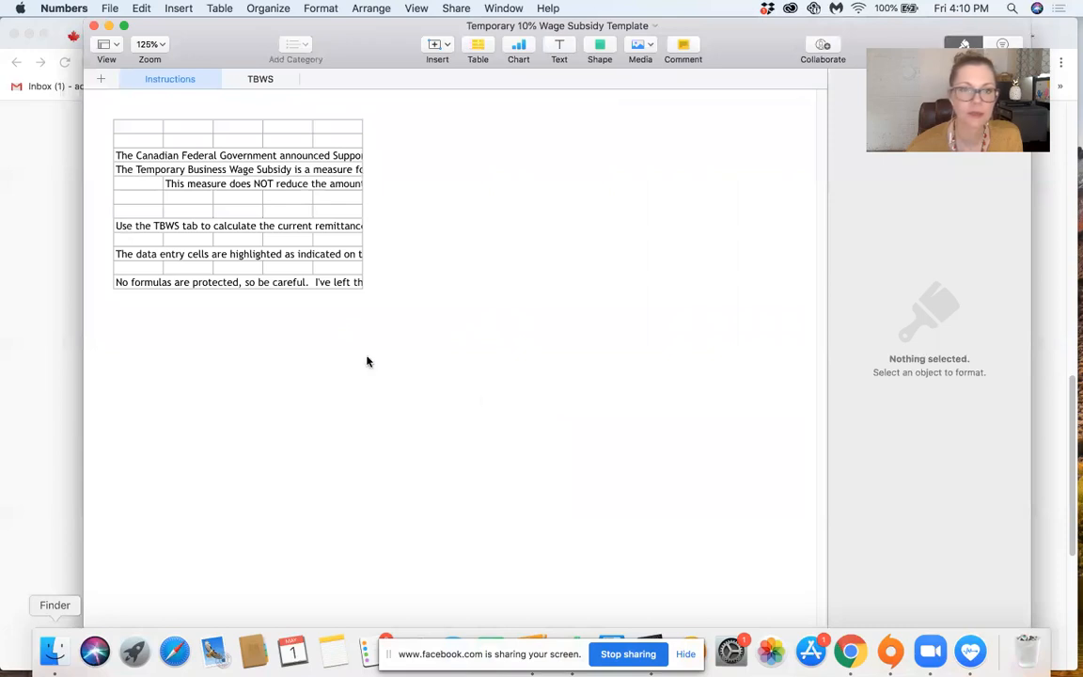
# Step: Show the TBWS sheet of the 10% wage subsidy template, hide the formatting sidebar and reposition the window to show the employee table
pyautogui.click(262, 81)
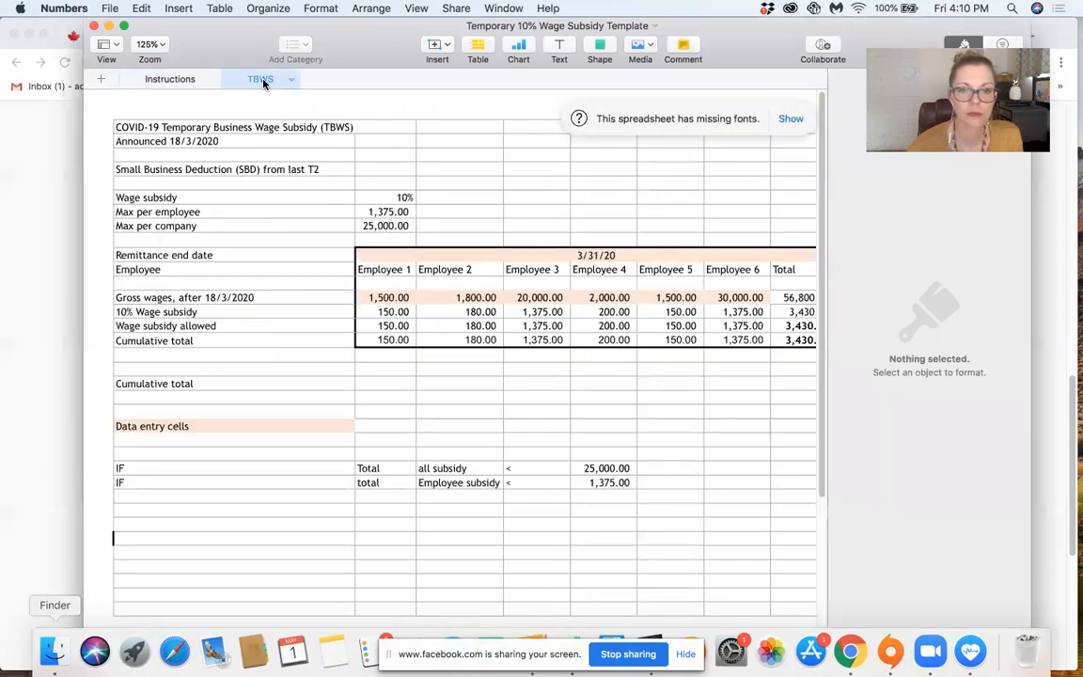
pyautogui.moveTo(340, 29); pyautogui.dragTo(264, 180)
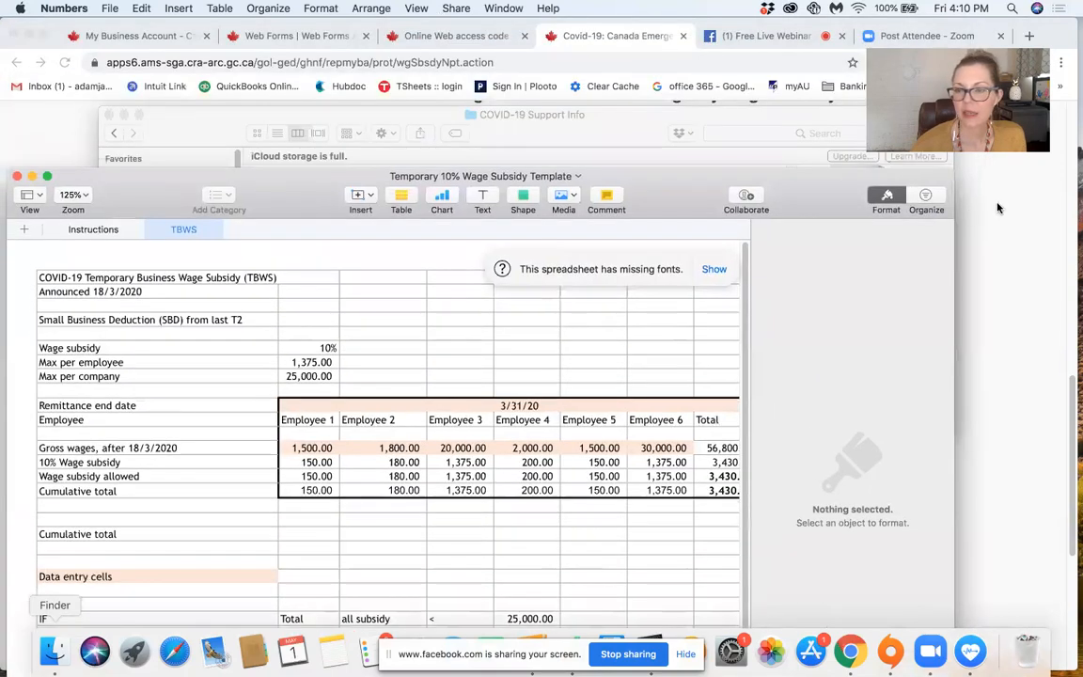
pyautogui.click(887, 196)
pyautogui.moveTo(664, 176); pyautogui.dragTo(667, 41)
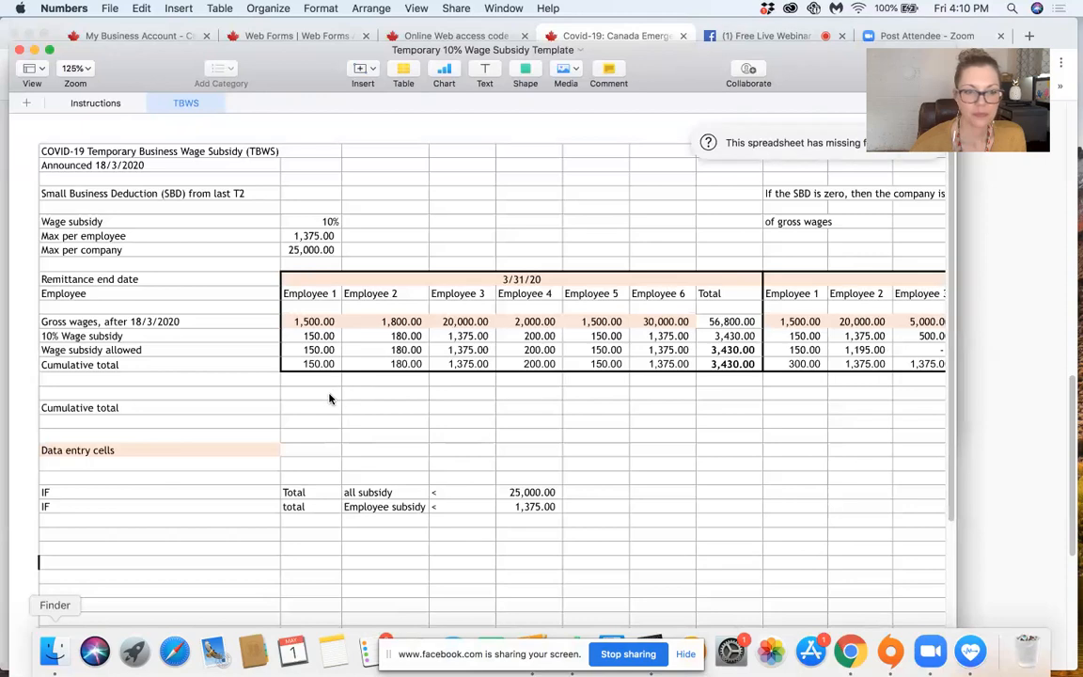
# Step: Highlight the Employee 1 to Employee 6 headings and the wage subsidy allowed row through to its total for 3/31/20
pyautogui.click(361, 296)
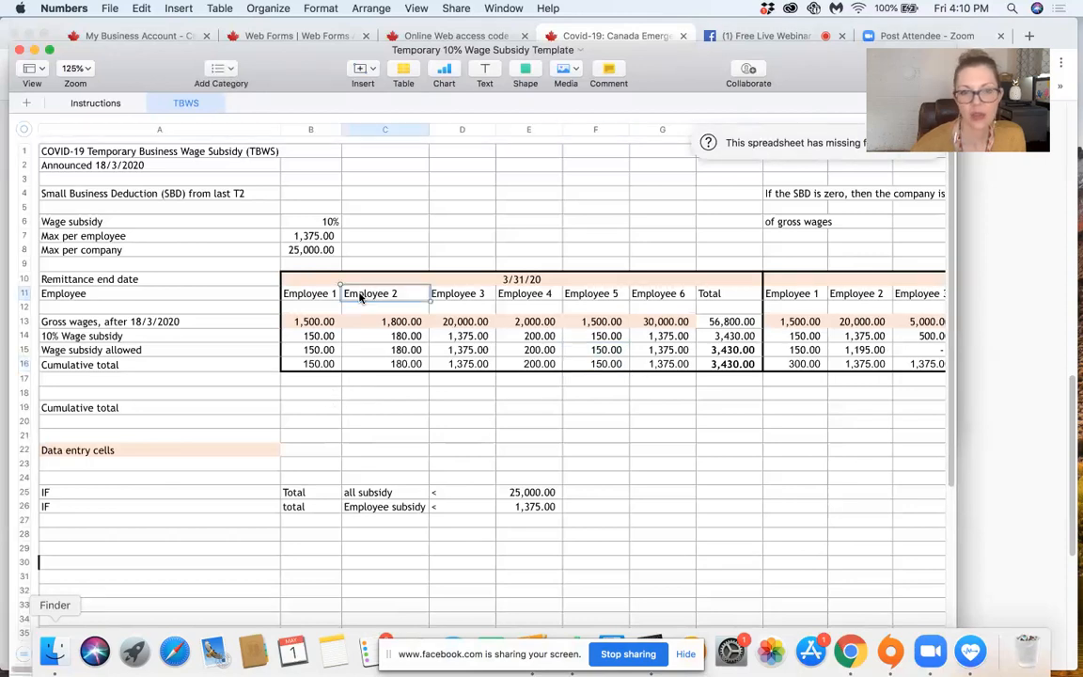
pyautogui.moveTo(287, 294); pyautogui.dragTo(673, 302)
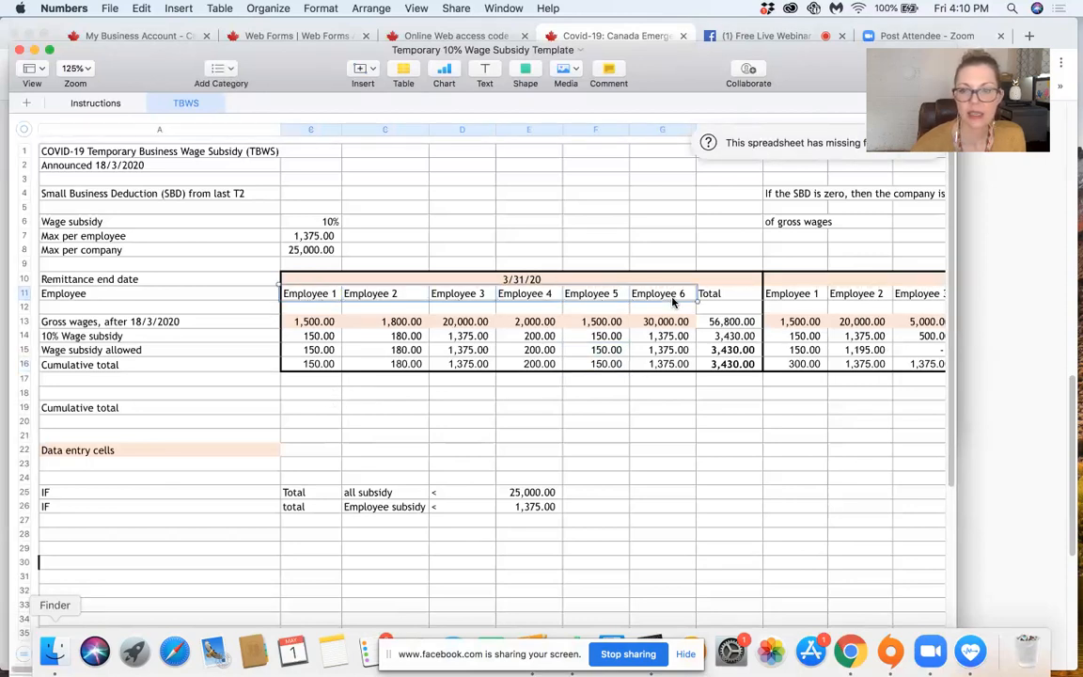
pyautogui.moveTo(317, 355); pyautogui.dragTo(677, 352)
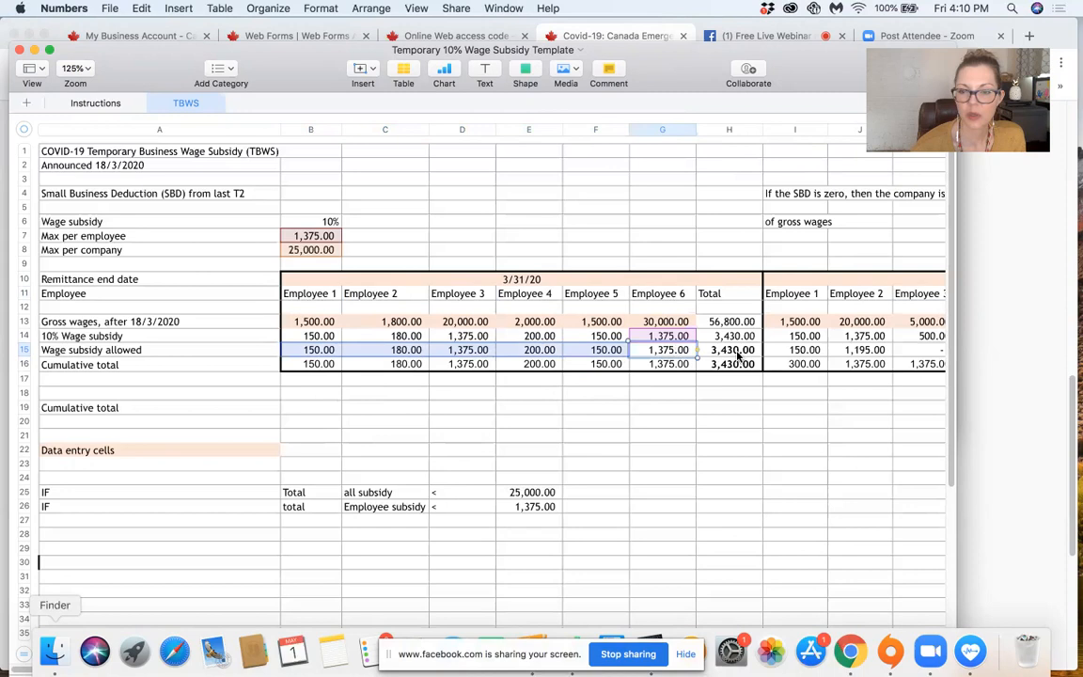
pyautogui.keyDown('shift'); pyautogui.click(738, 353); pyautogui.keyUp('shift')
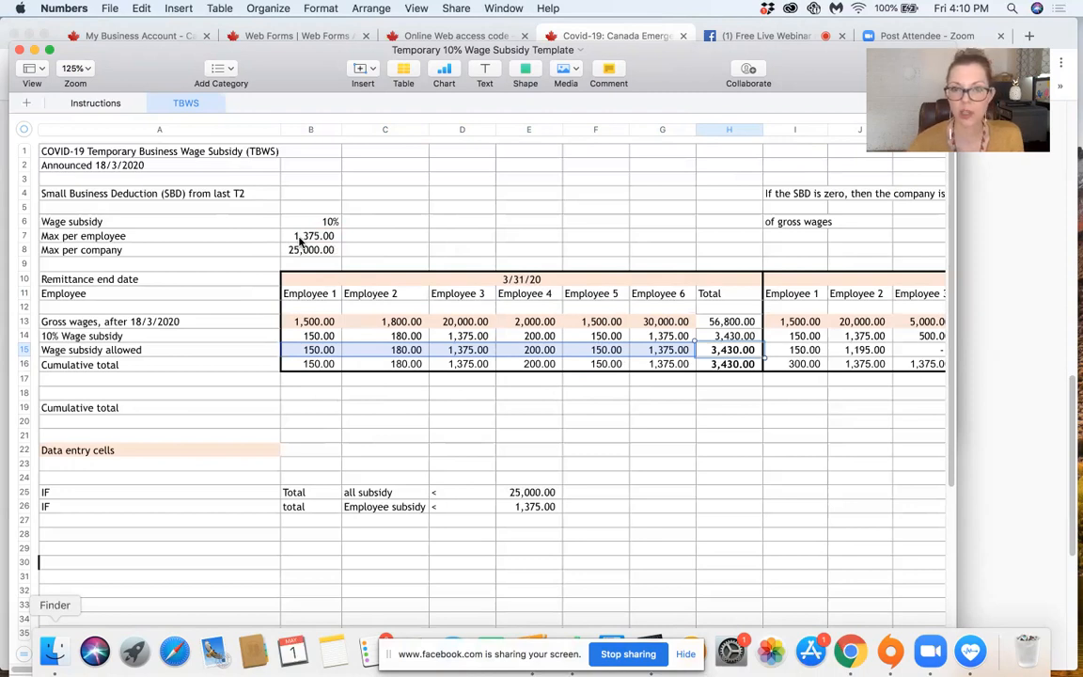
# Step: Check Line F of the claim form in Chrome, return to the Numbers template and select the wage subsidy allowed total for 3/31/20
pyautogui.press('super+Tab')
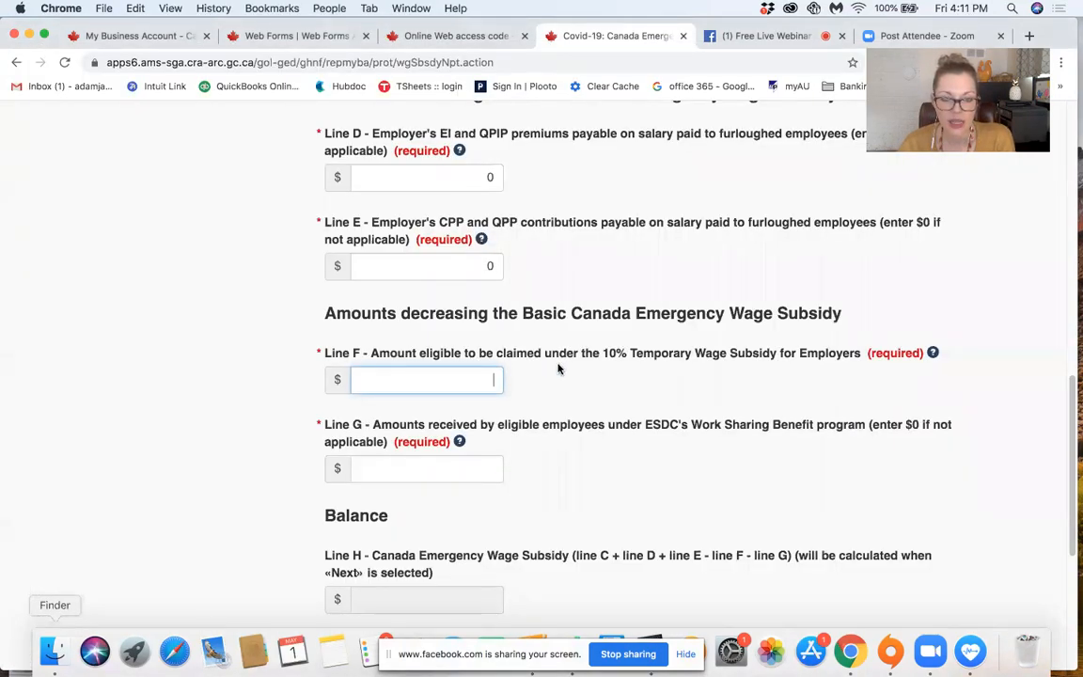
pyautogui.scroll(1, 558, 368)
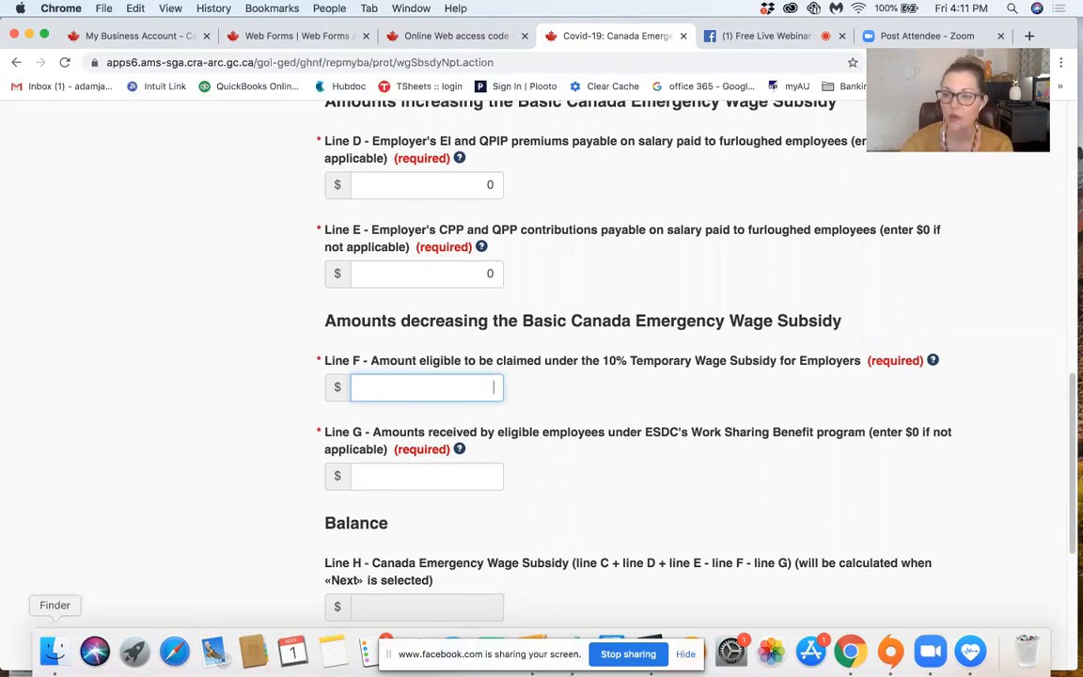
pyautogui.moveTo(1081, 2)
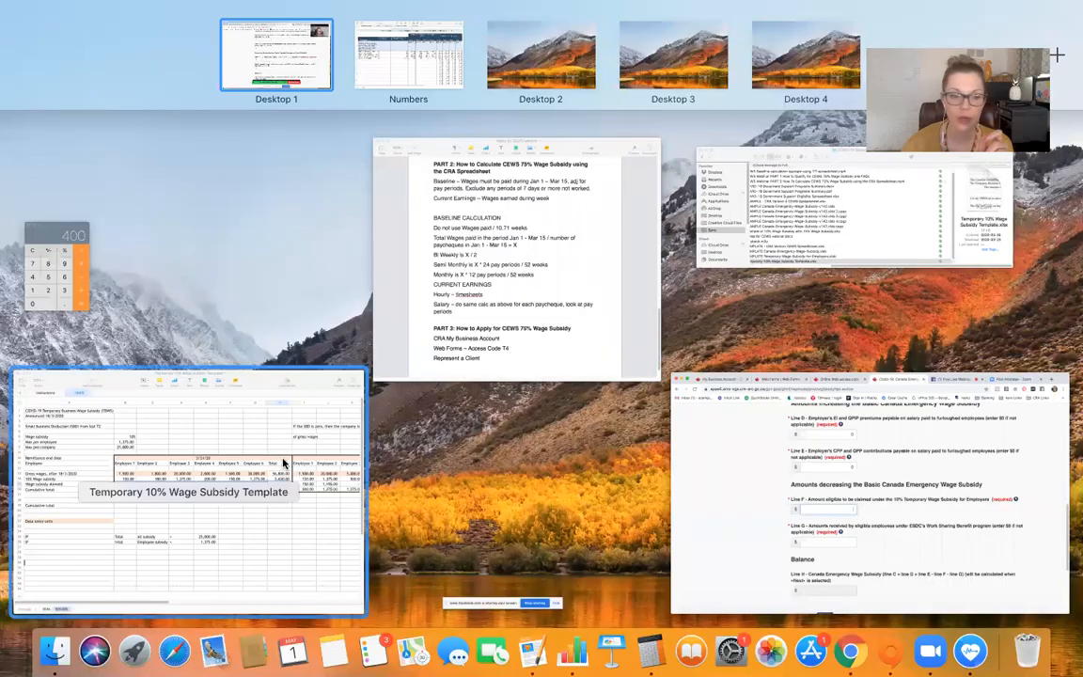
pyautogui.click(254, 411)
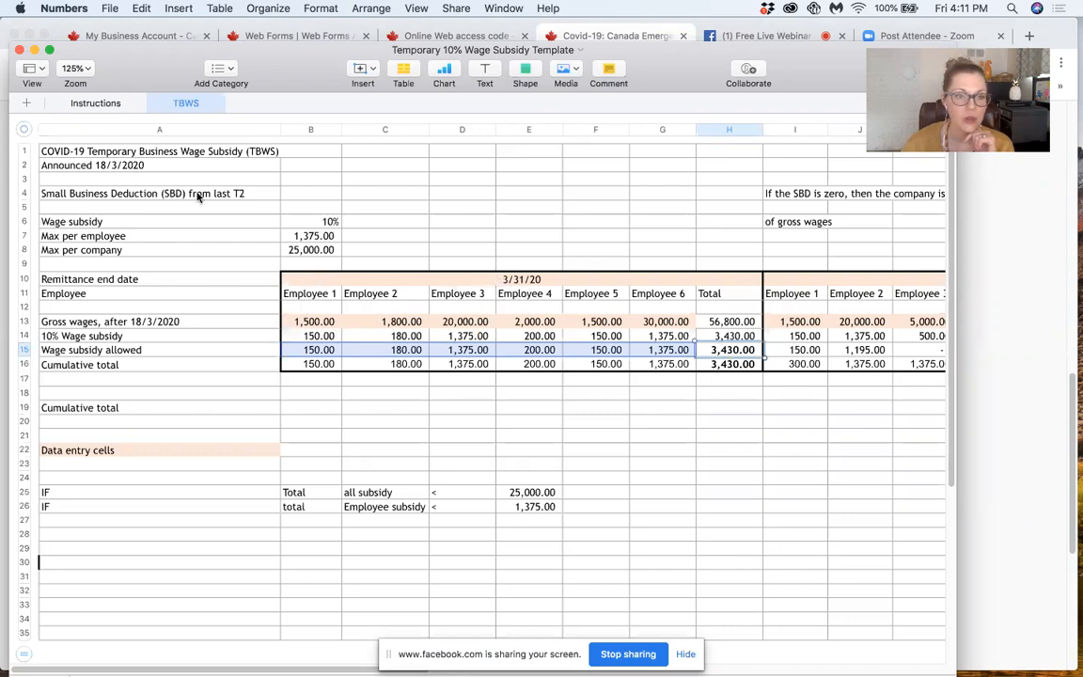
pyautogui.click(94, 163)
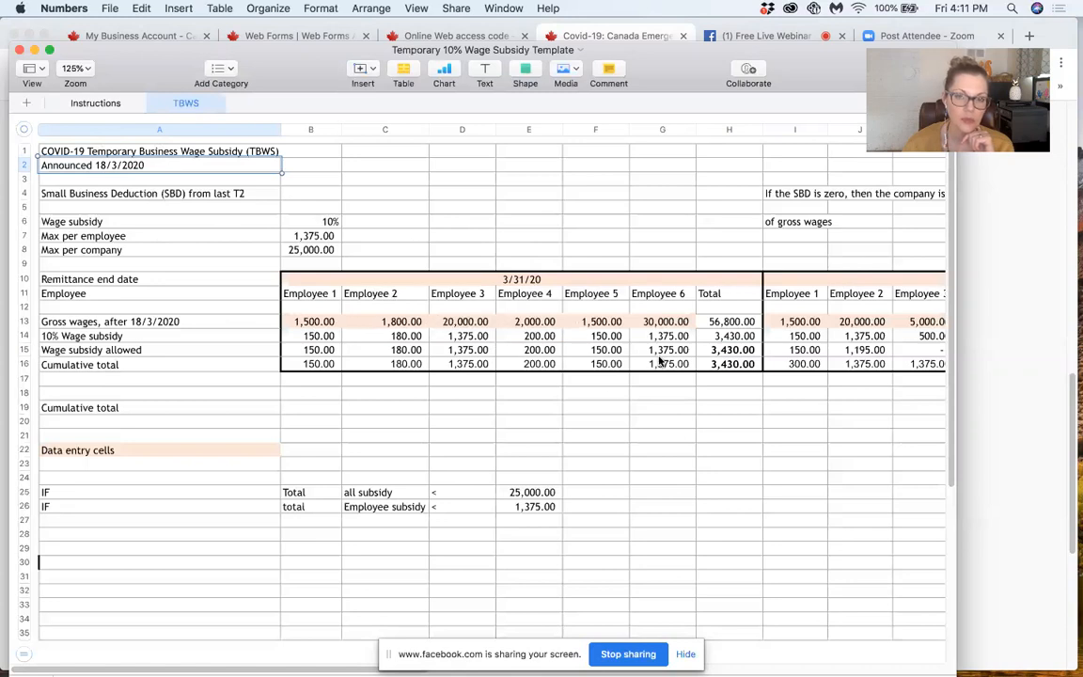
pyautogui.moveTo(305, 336); pyautogui.dragTo(304, 356)
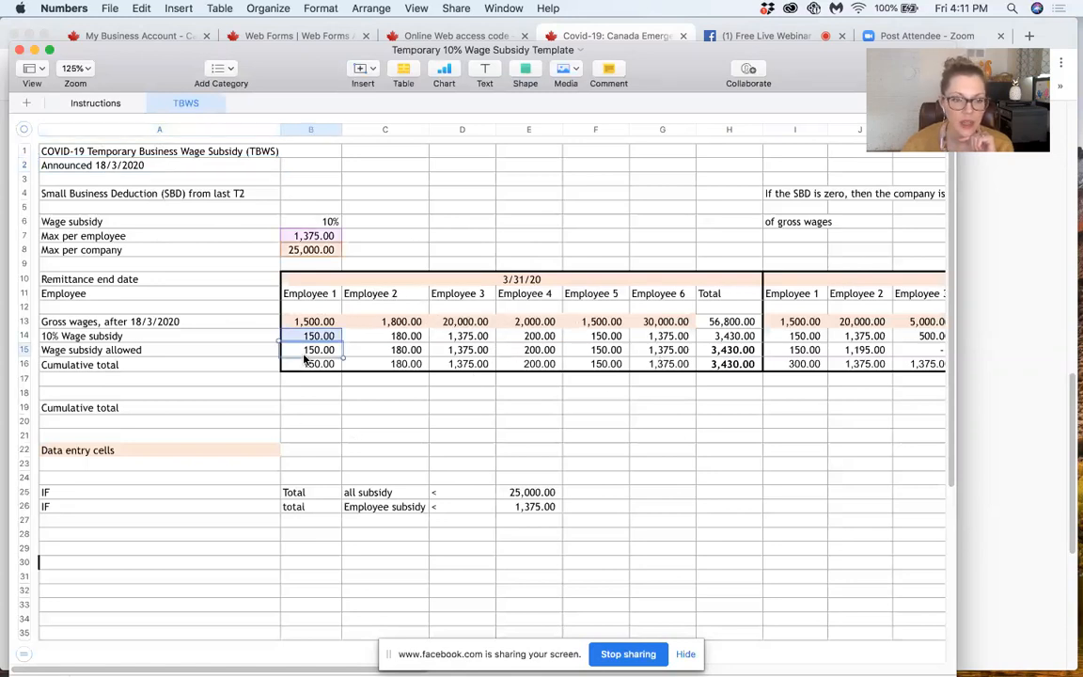
pyautogui.click(734, 350)
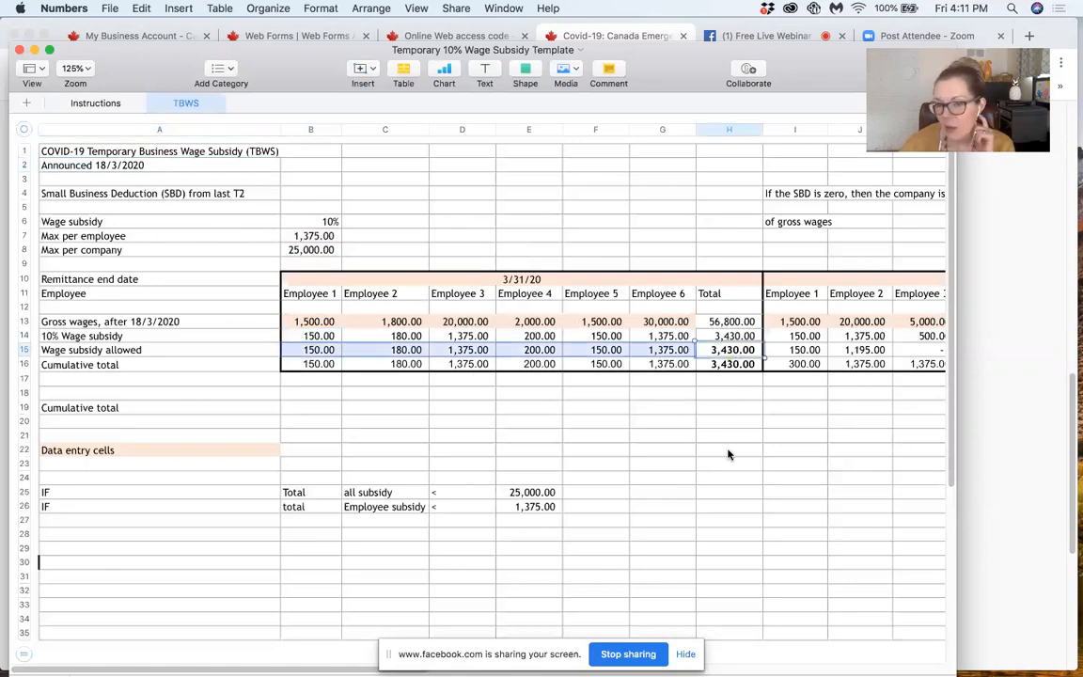
# Step: Switch back to the claim form in Chrome and enter 3430 for Line F, the 10% Temporary Wage Subsidy amount
pyautogui.click(966, 360)
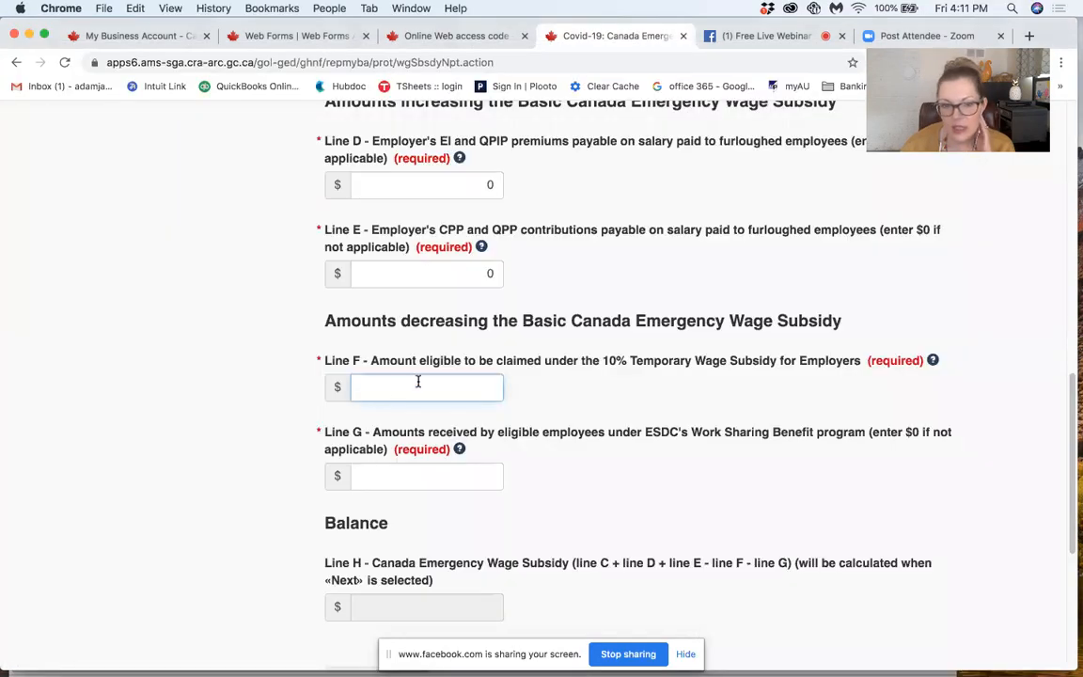
pyautogui.write('3430')
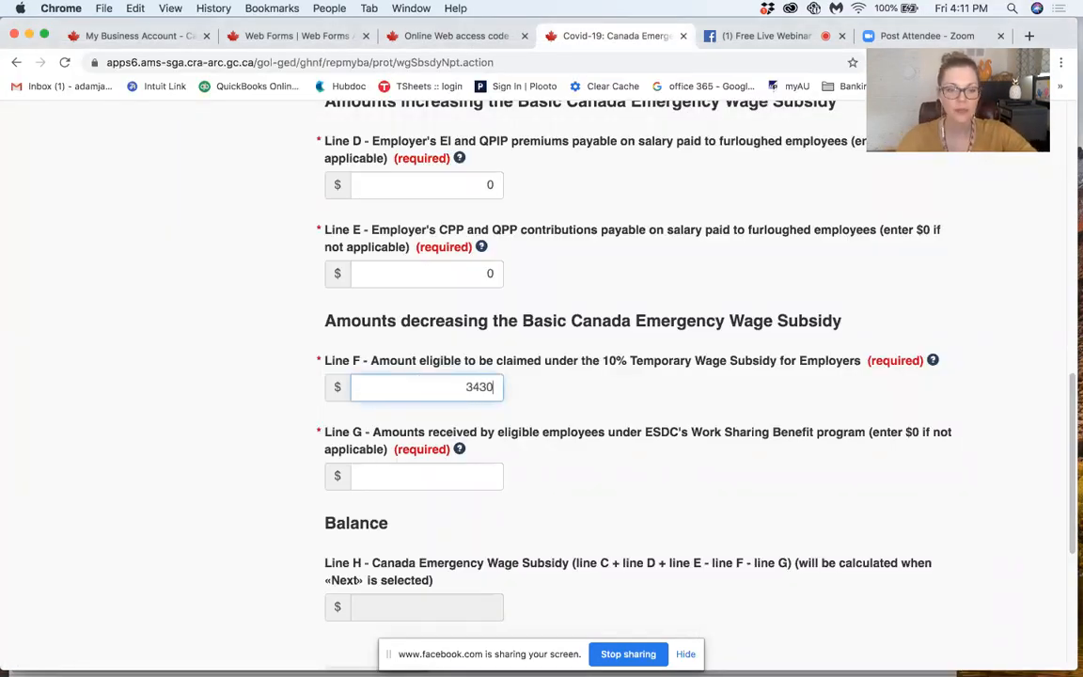
pyautogui.press('Tab')
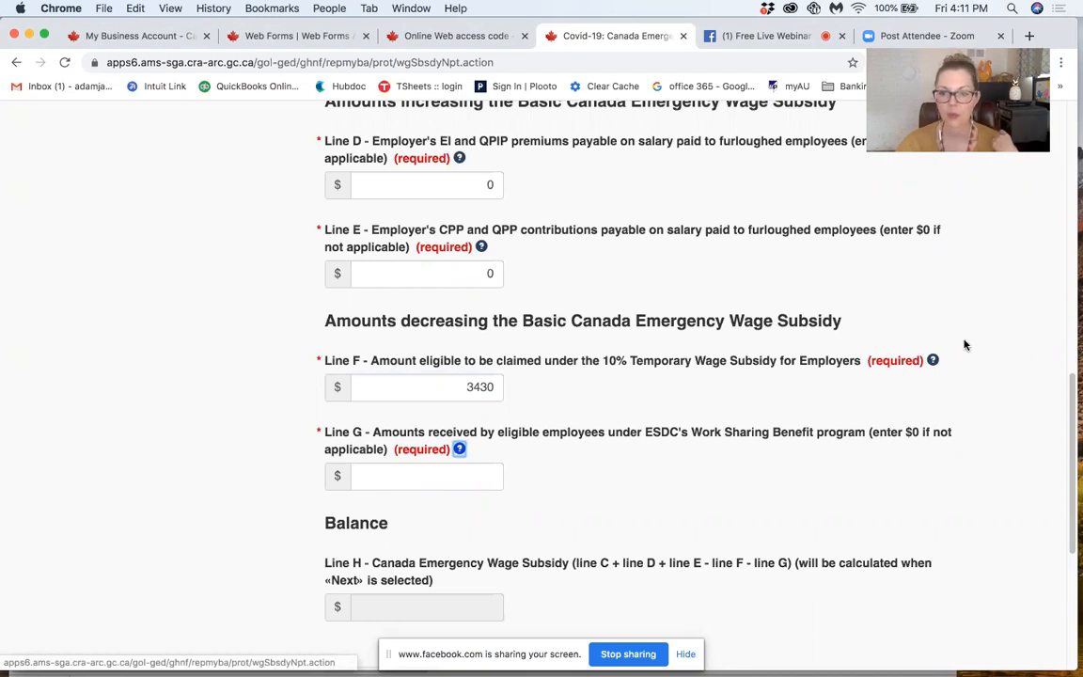
# Step: Enter 0 for Line G, the amounts received under ESDC's Work Sharing Benefit program
pyautogui.scroll(-5, 619, 429)
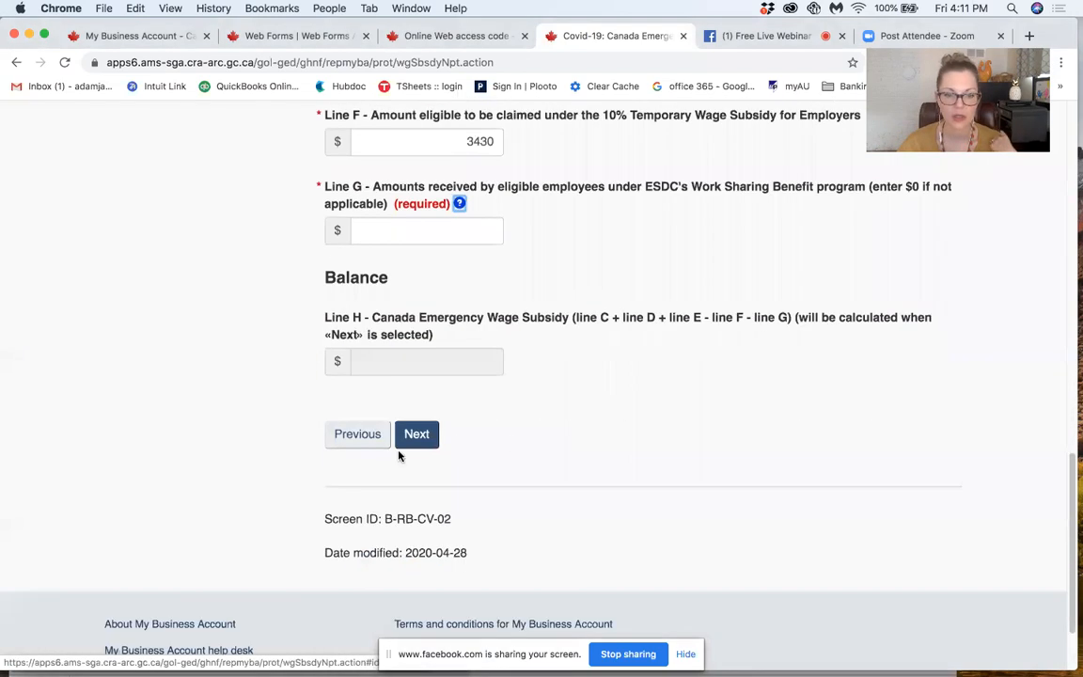
pyautogui.scroll(3, 601, 446)
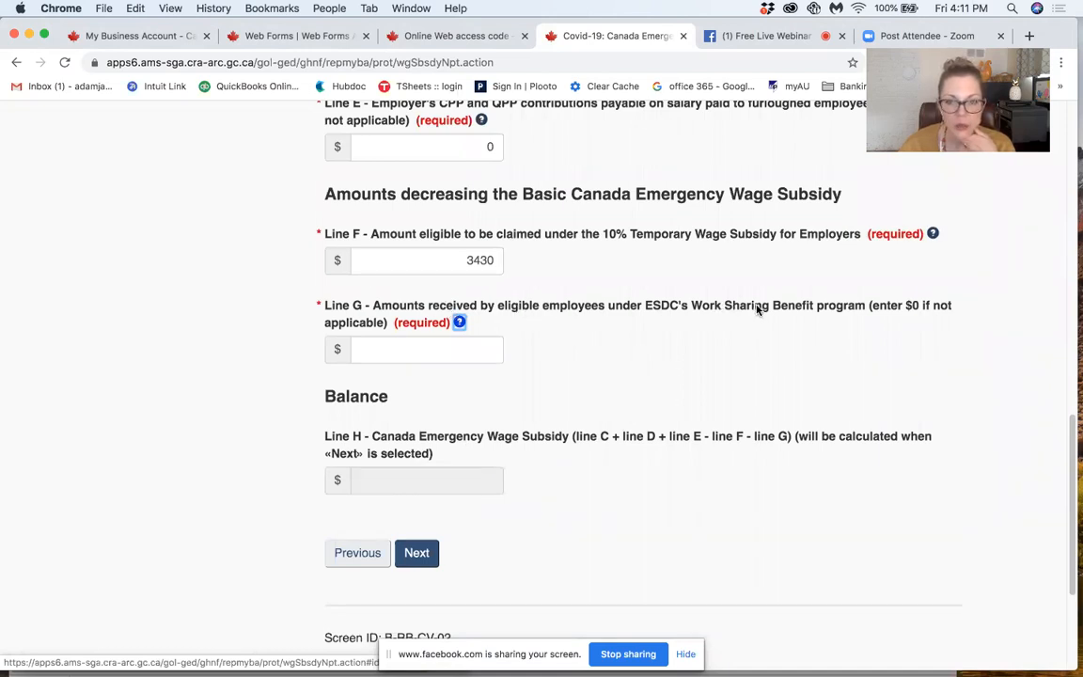
pyautogui.click(432, 349)
pyautogui.write('0')
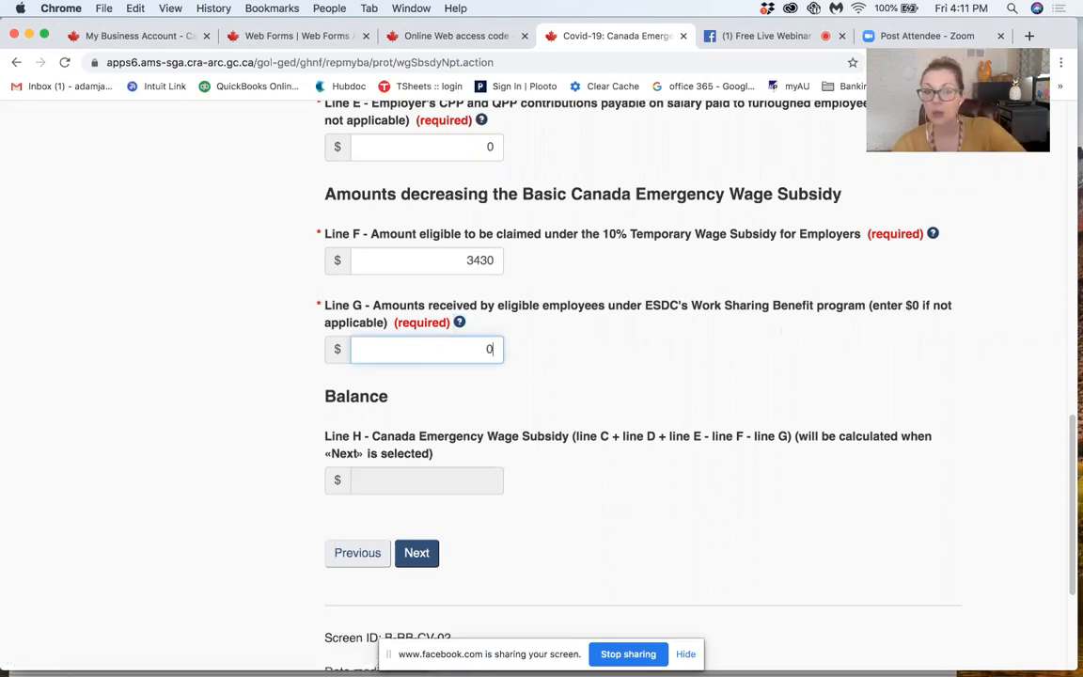
pyautogui.press('Tab')
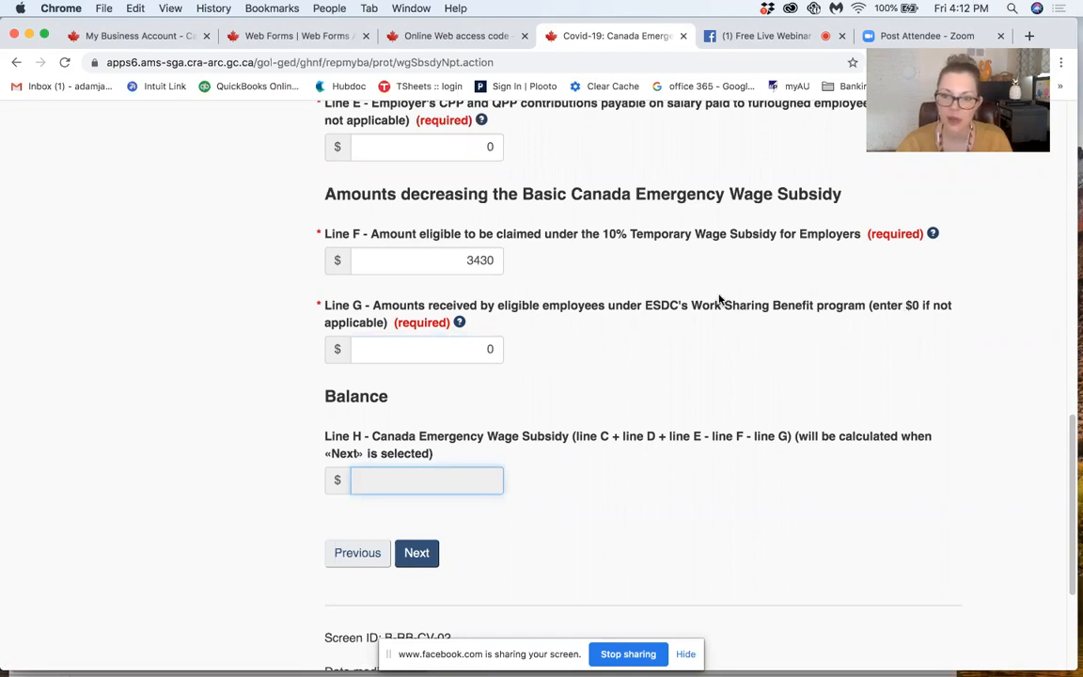
# Step: Highlight the words "Work Sharing Benefit" in the Line G description and return to its amount field
pyautogui.hotkey('shift', 'Tab')
pyautogui.moveTo(697, 311); pyautogui.dragTo(812, 306)
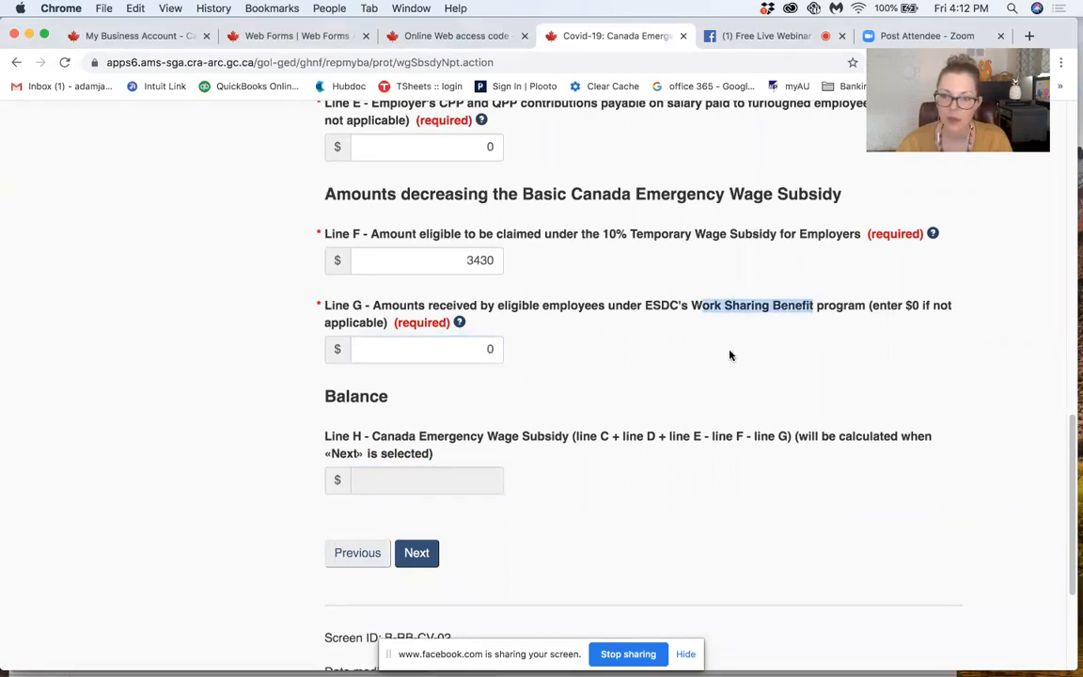
pyautogui.click(657, 323)
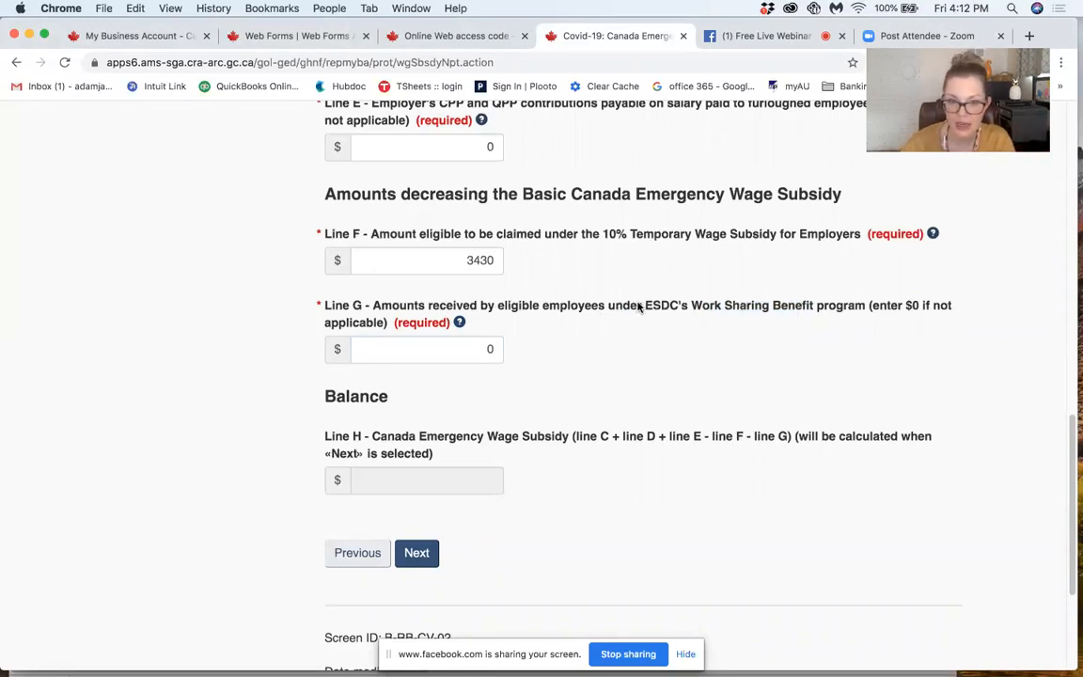
pyautogui.moveTo(694, 308); pyautogui.dragTo(814, 308)
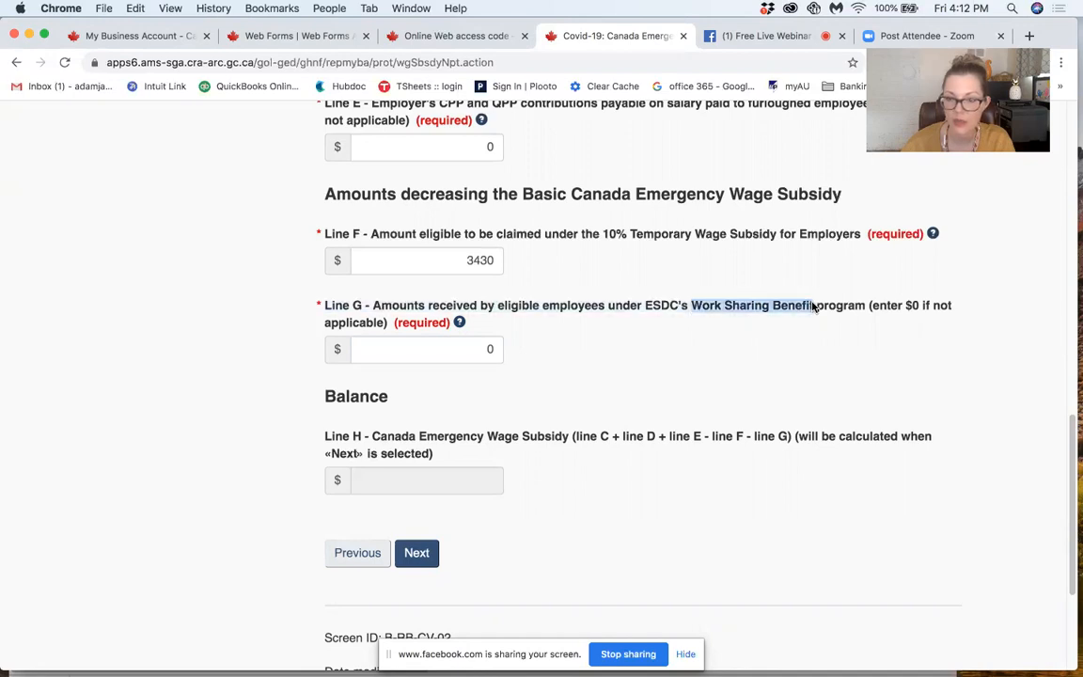
pyautogui.click(447, 352)
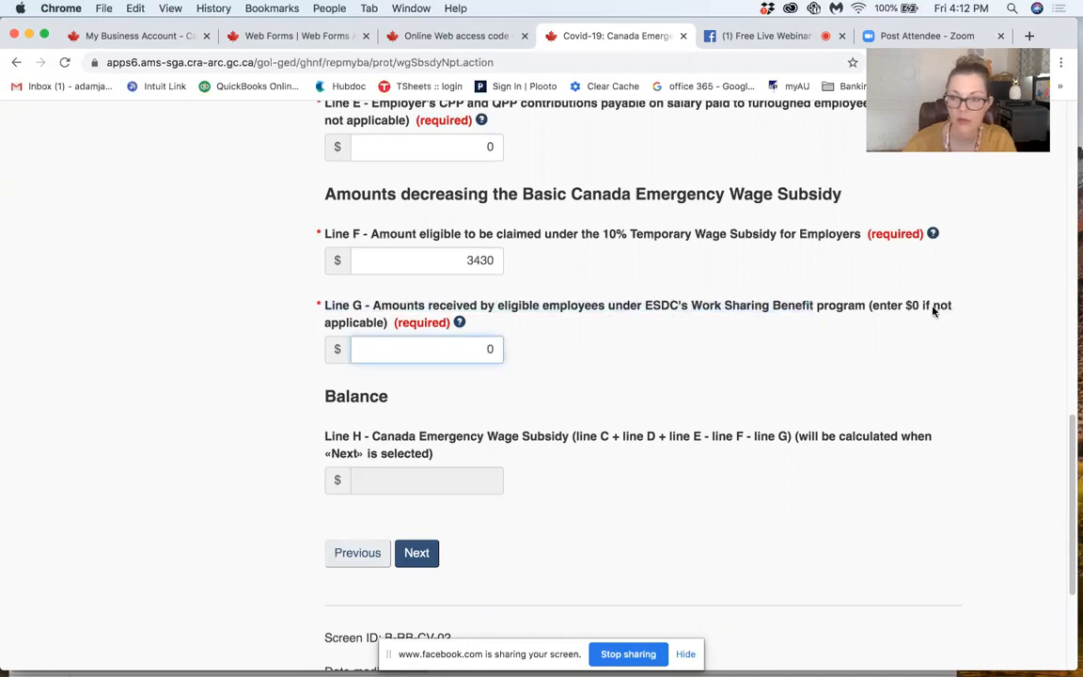
# Step: Continue to the claim's review step and highlight the Line H subsidy amount in the claim summary
pyautogui.click(418, 552)
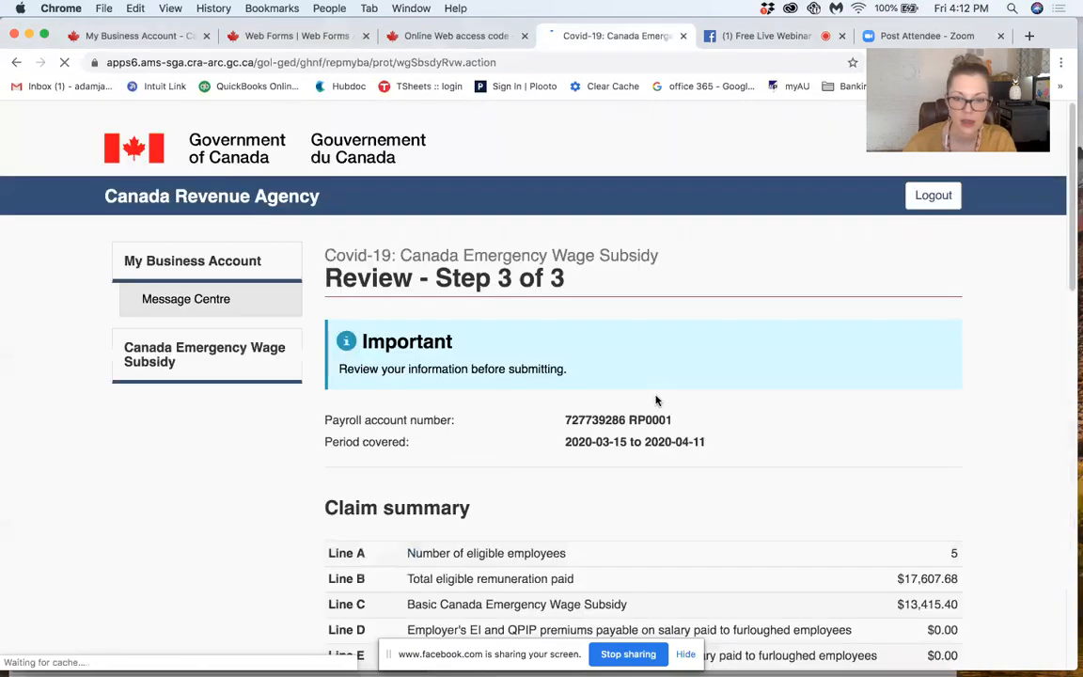
pyautogui.scroll(-5, 656, 401)
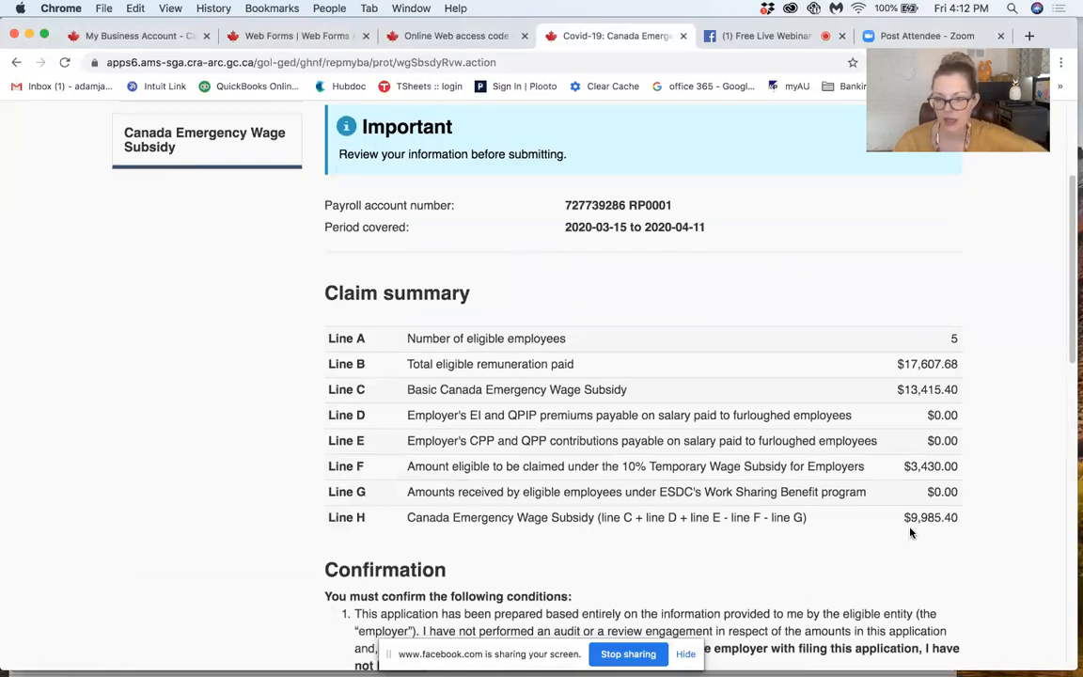
pyautogui.moveTo(900, 517); pyautogui.dragTo(965, 516)
# Step: Read the Confirmation conditions, highlighting all three and the bold sentence about not being aware of anything false or misleading
pyautogui.scroll(-8, 974, 514)
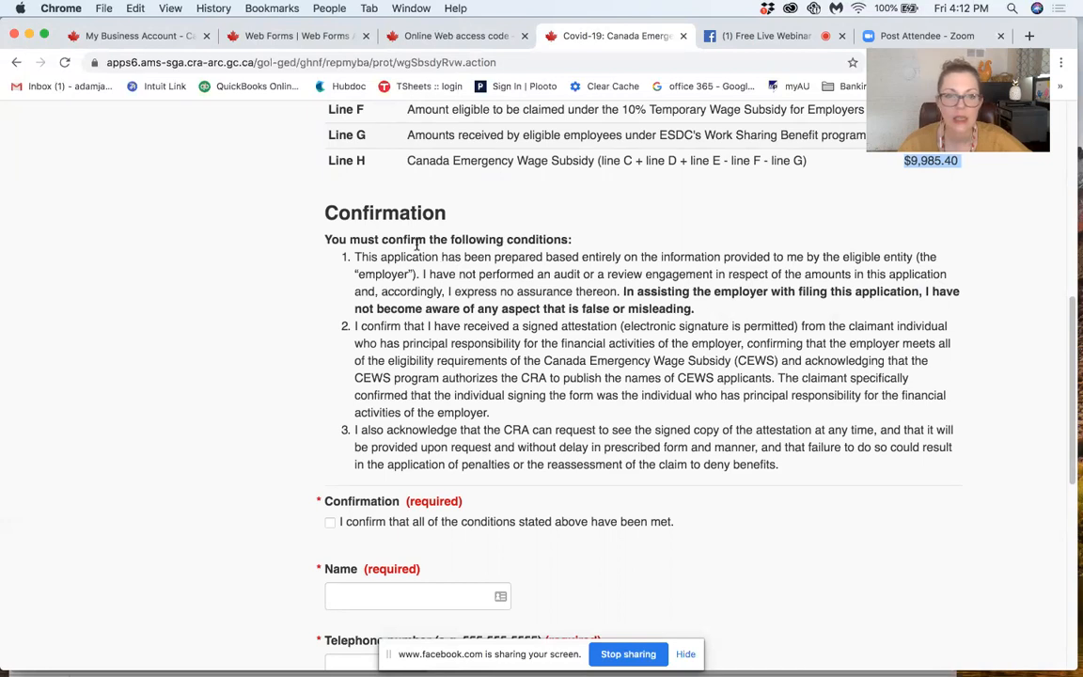
pyautogui.moveTo(322, 242); pyautogui.dragTo(786, 473)
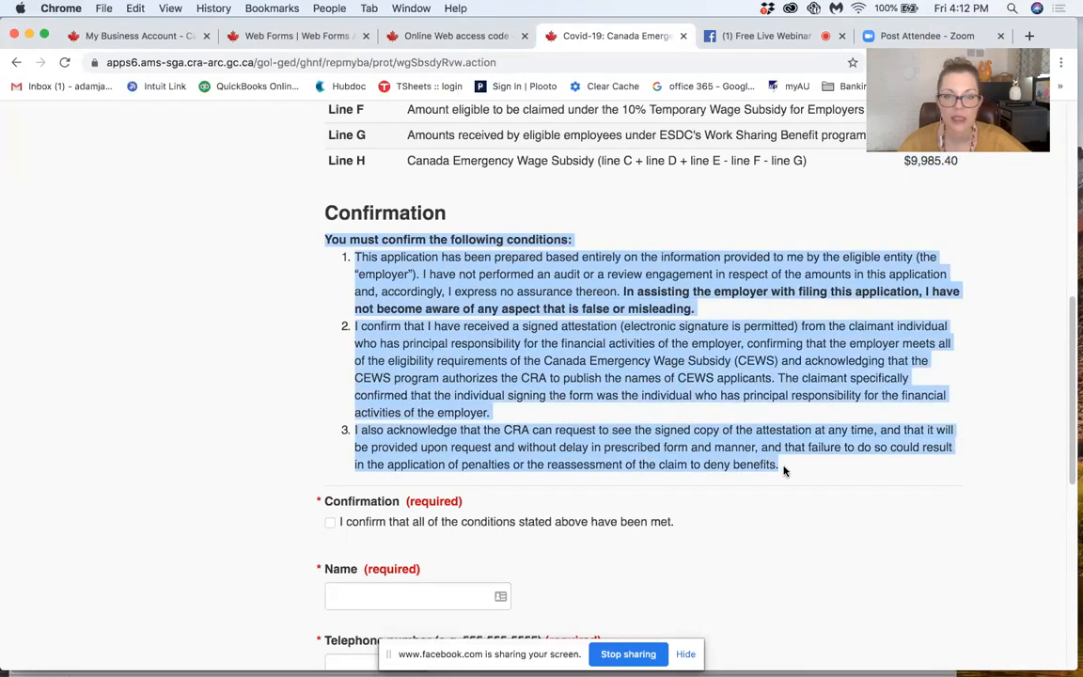
pyautogui.click(735, 402)
pyautogui.moveTo(623, 292); pyautogui.dragTo(955, 310)
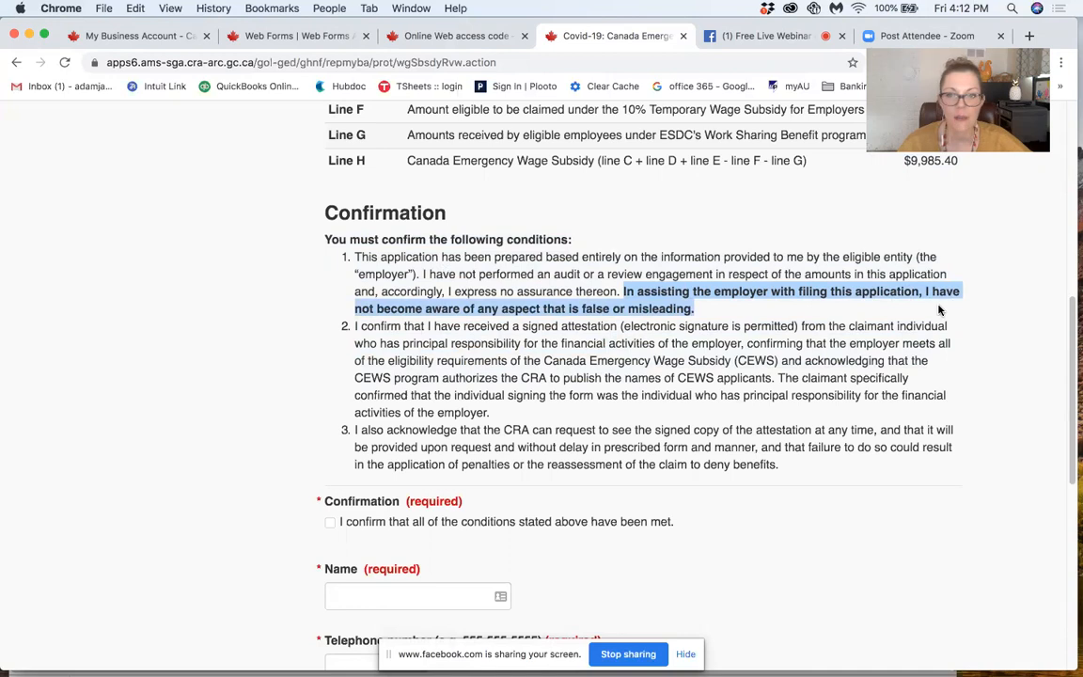
pyautogui.click(707, 316)
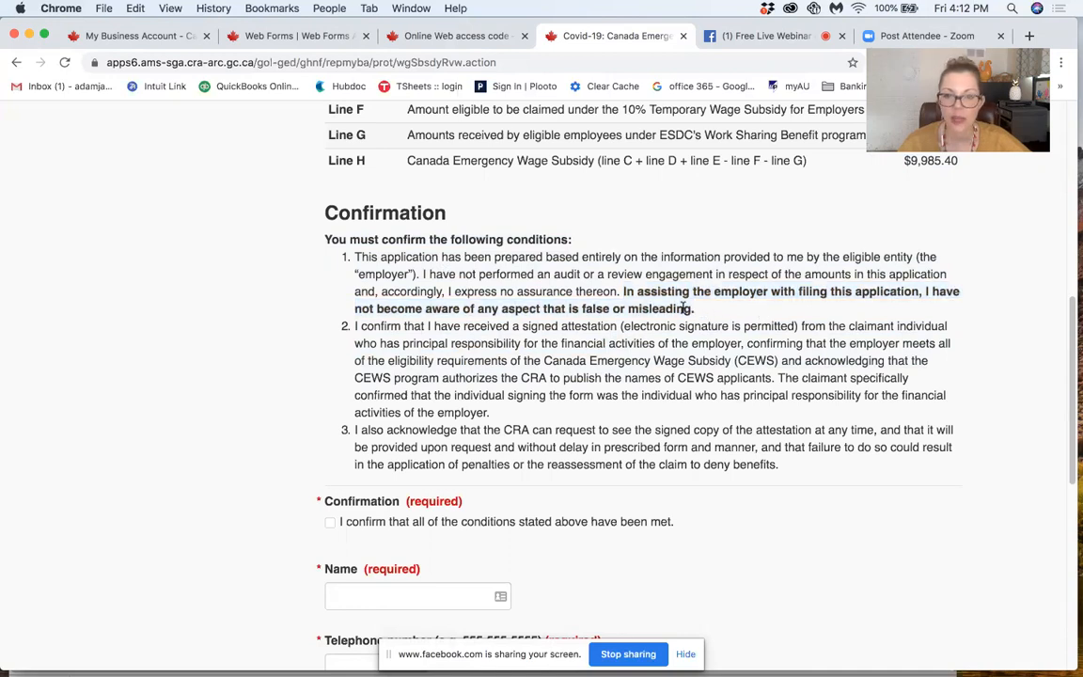
pyautogui.keyDown('shift'); pyautogui.click(621, 293); pyautogui.keyUp('shift')
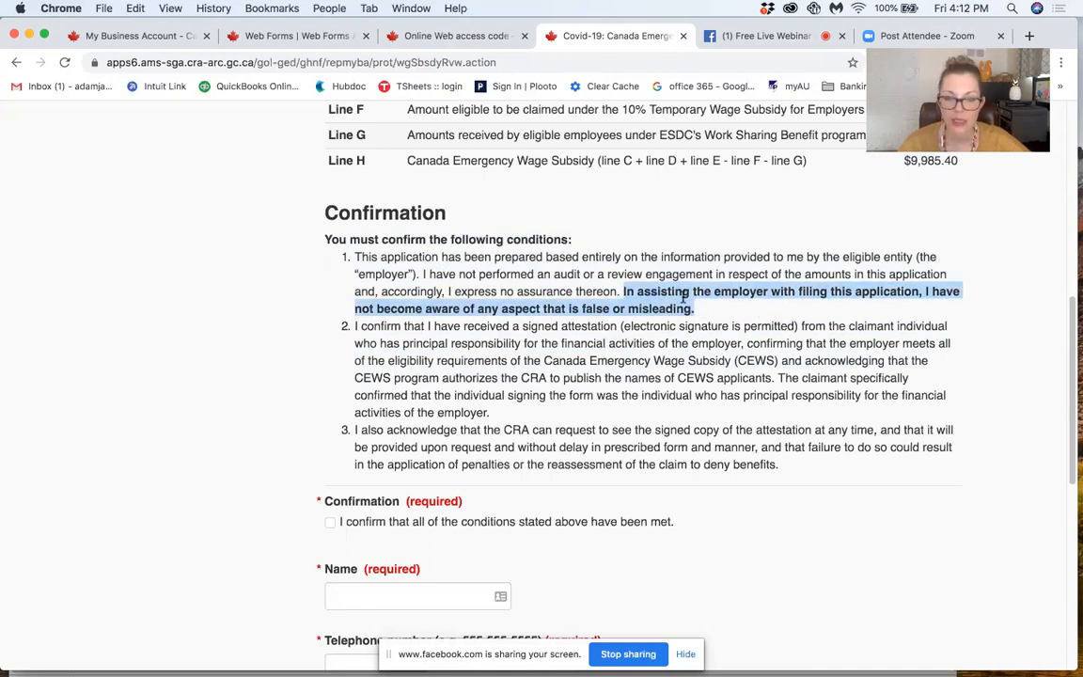
pyautogui.click(633, 284)
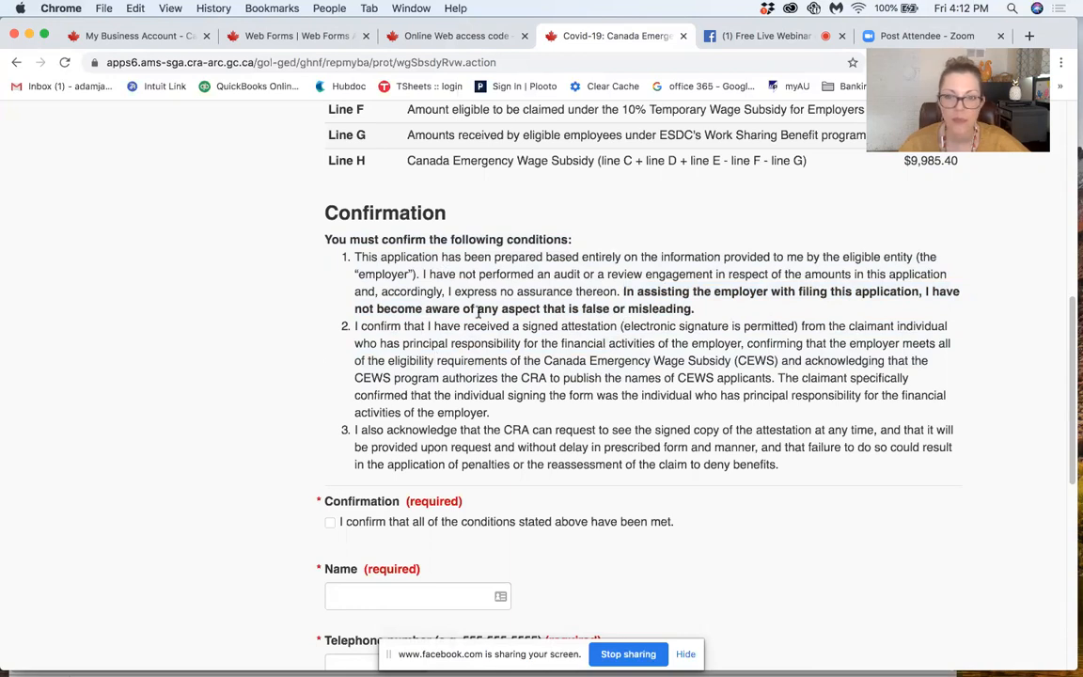
pyautogui.keyDown('shift'); pyautogui.click(621, 293); pyautogui.keyUp('shift')
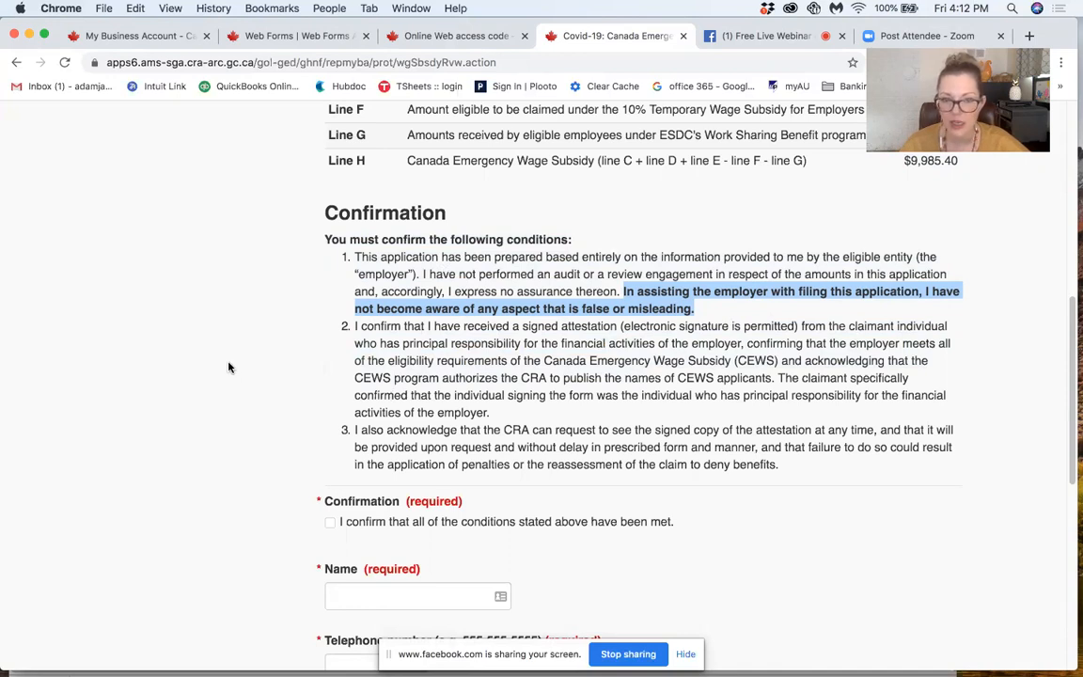
# Step: Look over the required confirmation fields below the conditions and review the claim summary from the start of the page
pyautogui.scroll(-3, 230, 368)
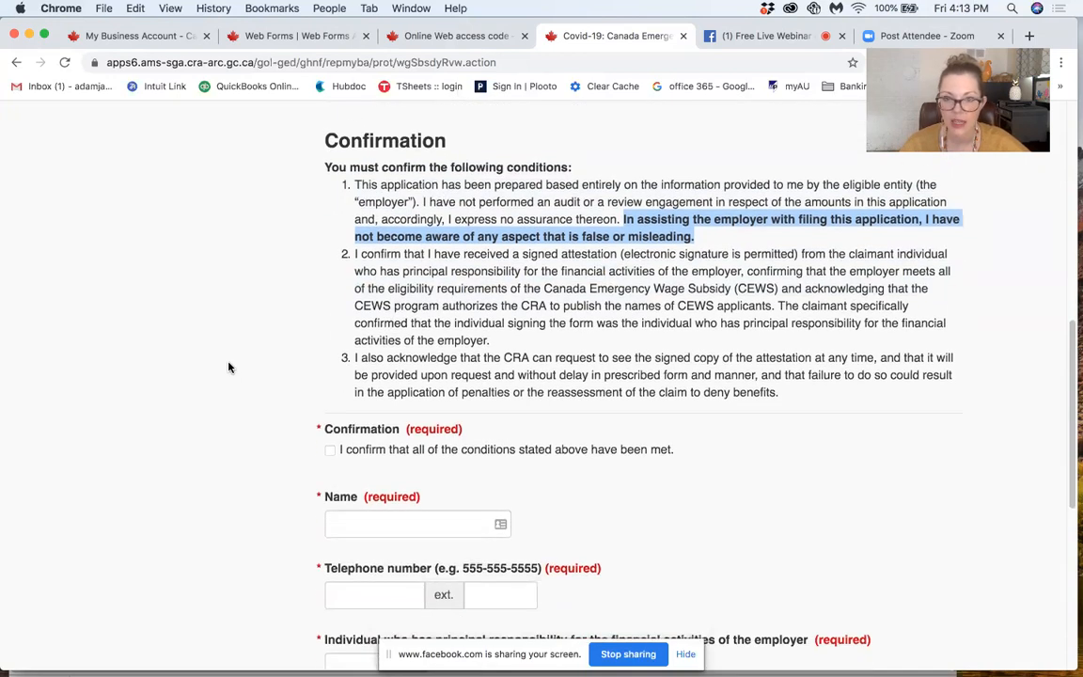
pyautogui.scroll(-1, 230, 368)
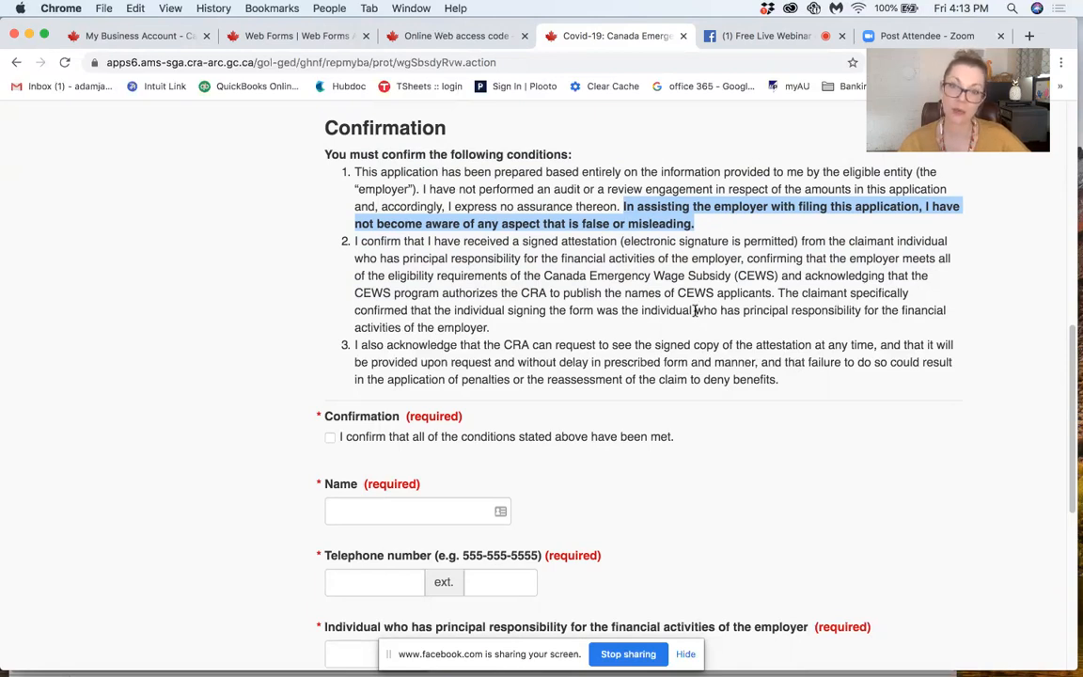
pyautogui.scroll(4, 690, 273)
pyautogui.scroll(10, 690, 327)
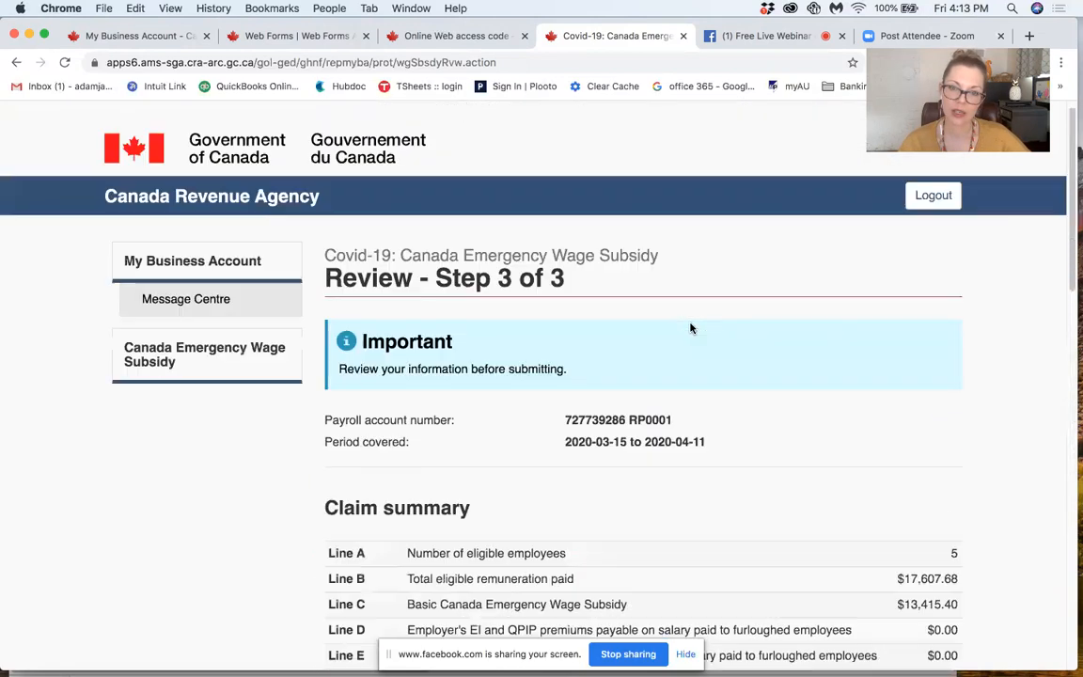
pyautogui.scroll(-6, 690, 327)
pyautogui.scroll(-7, 690, 327)
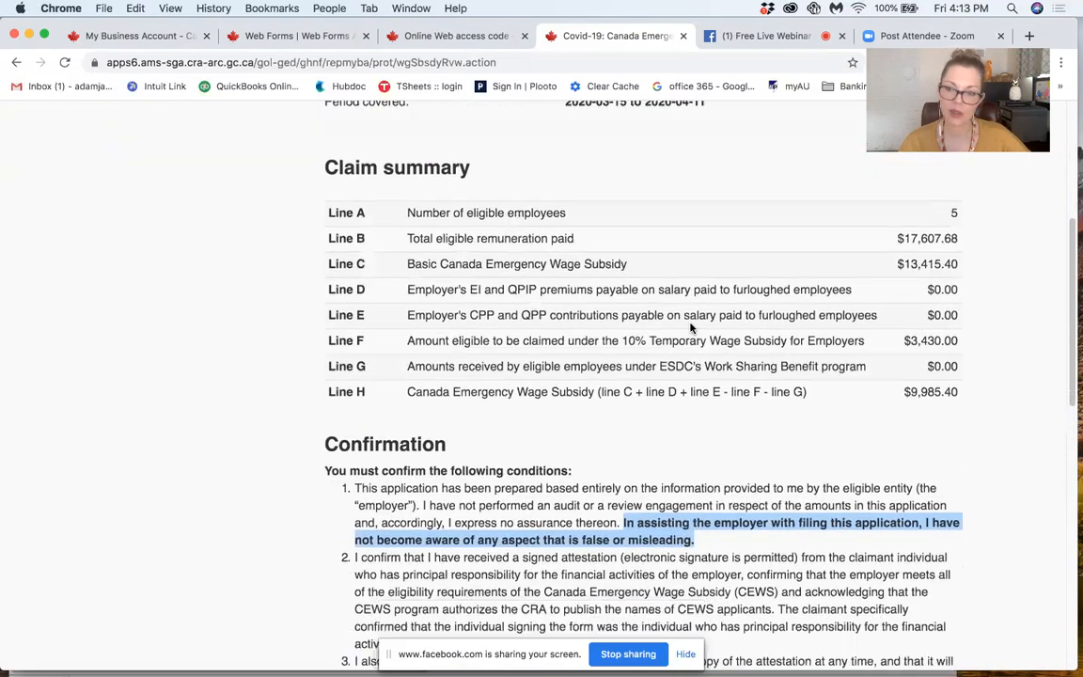
# Step: Review the required confirmation fields, highlight "principal responsibility for the financial activities of the employer" and activate the field for that individual
pyautogui.scroll(-3, 690, 327)
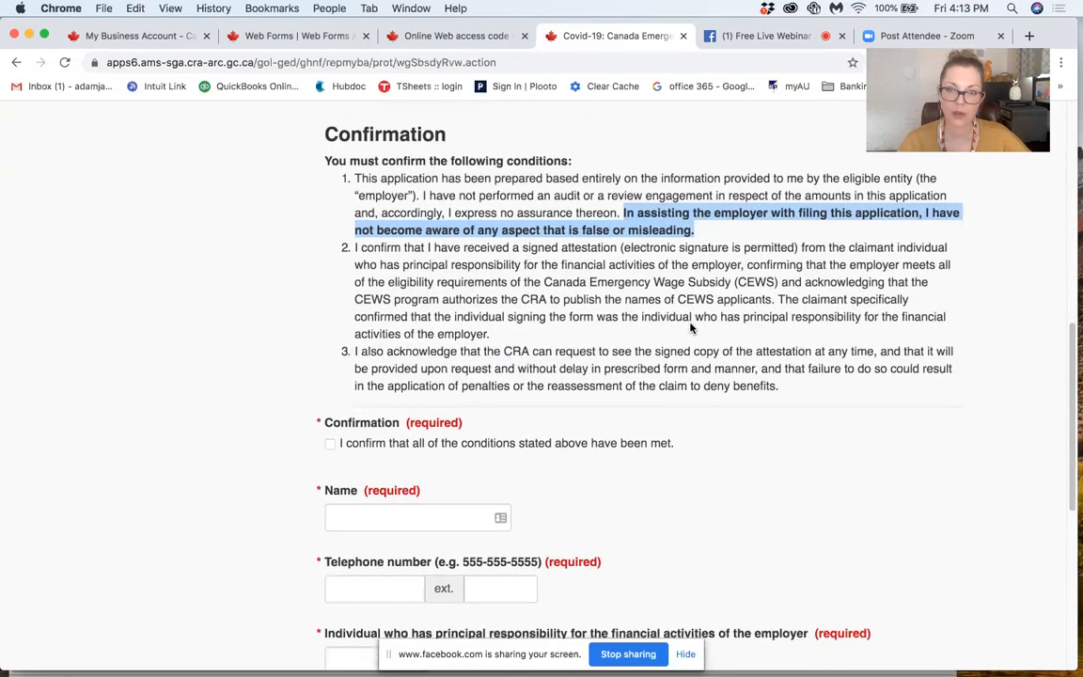
pyautogui.scroll(-1, 690, 327)
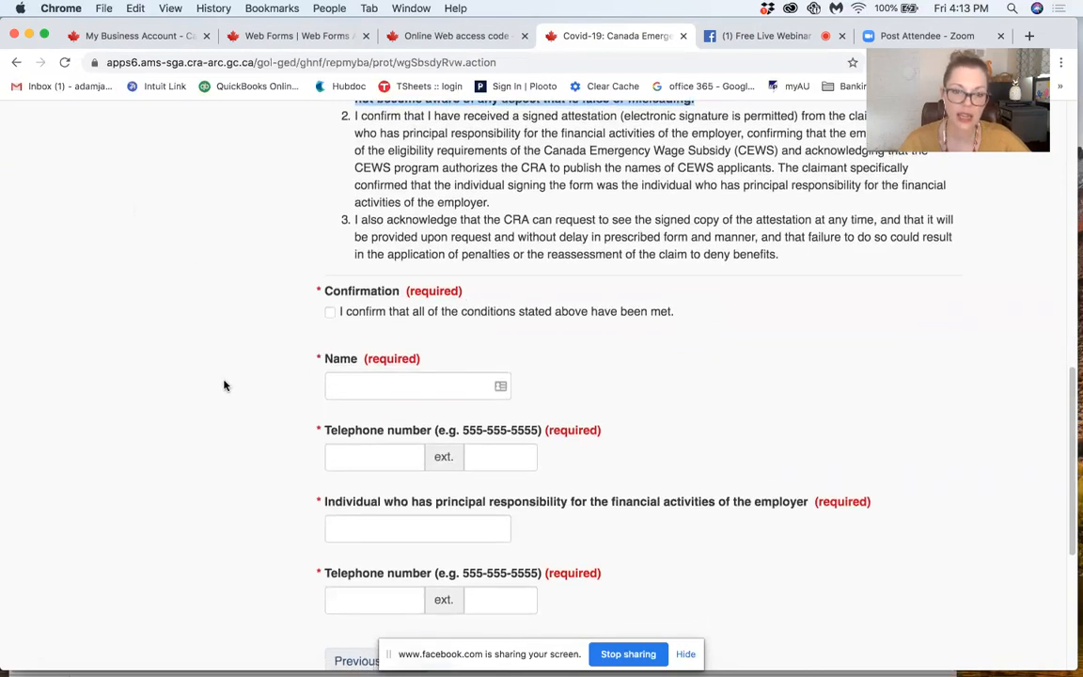
pyautogui.scroll(-2, 224, 385)
pyautogui.scroll(-1, 223, 385)
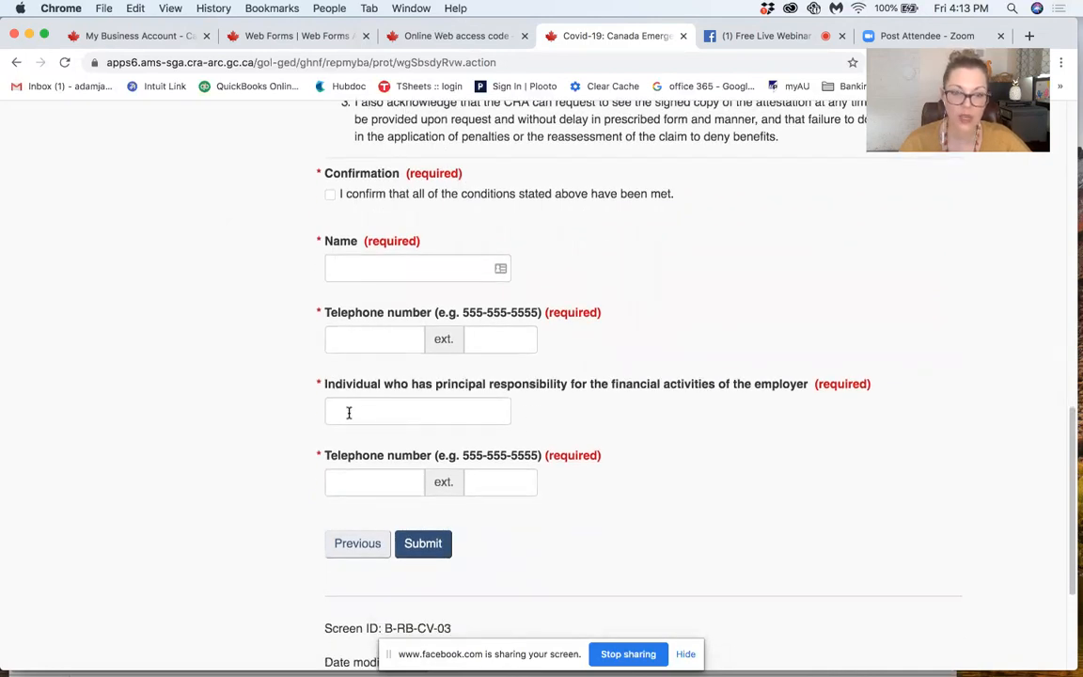
pyautogui.moveTo(436, 390); pyautogui.dragTo(808, 389)
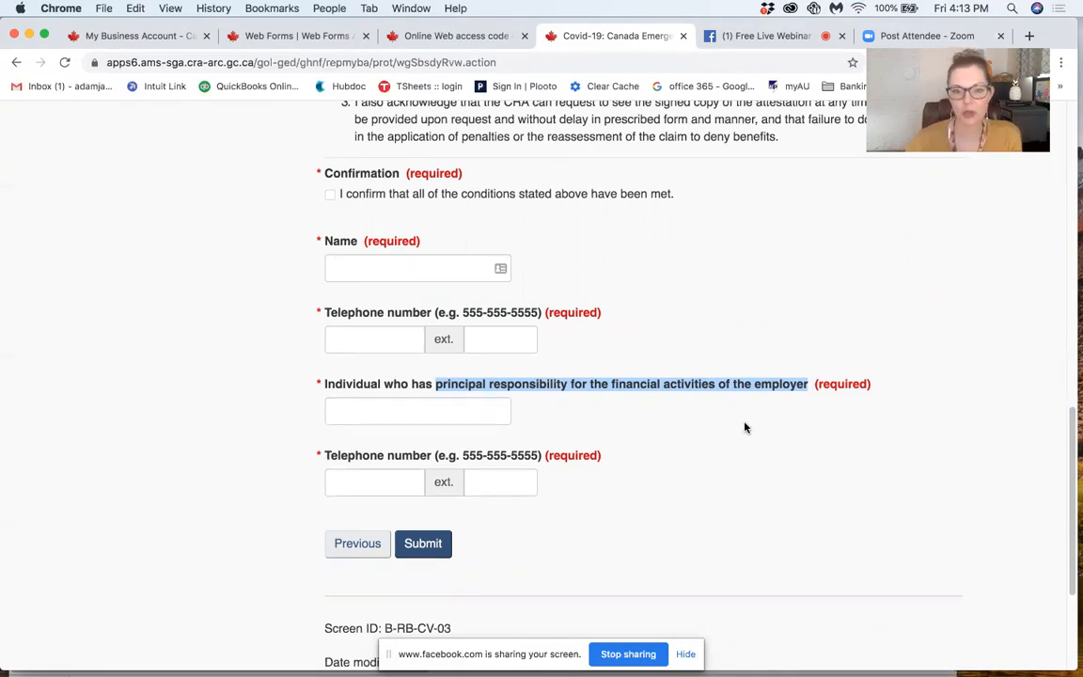
pyautogui.click(426, 410)
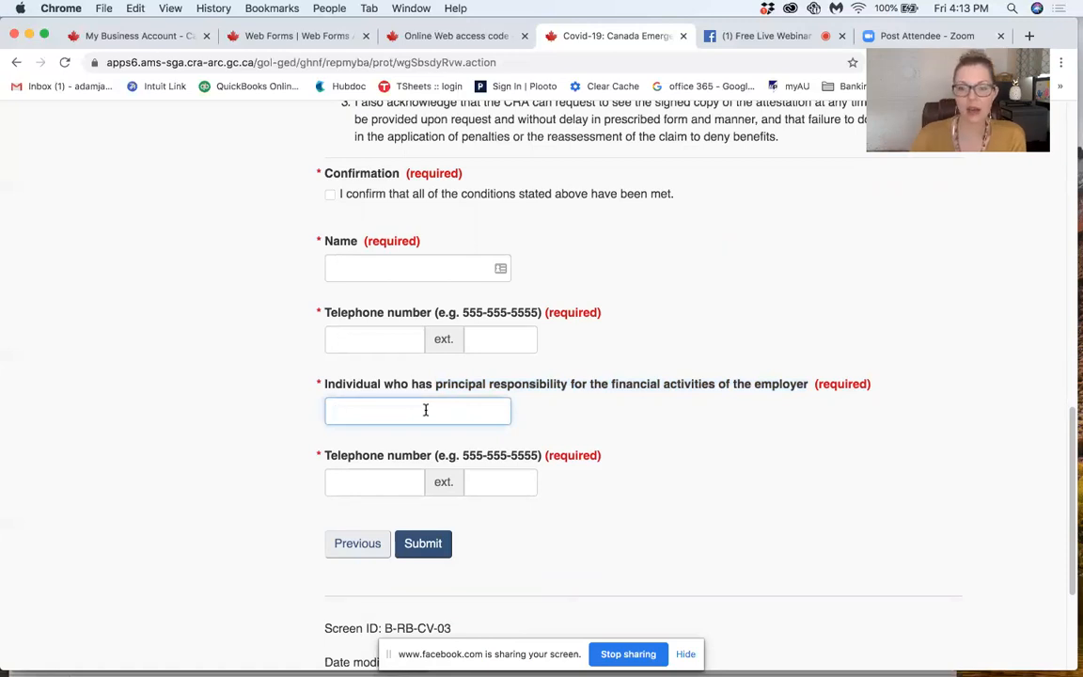
# Step: Recheck the claim summary and return from the review to the claim information step
pyautogui.scroll(1, 261, 434)
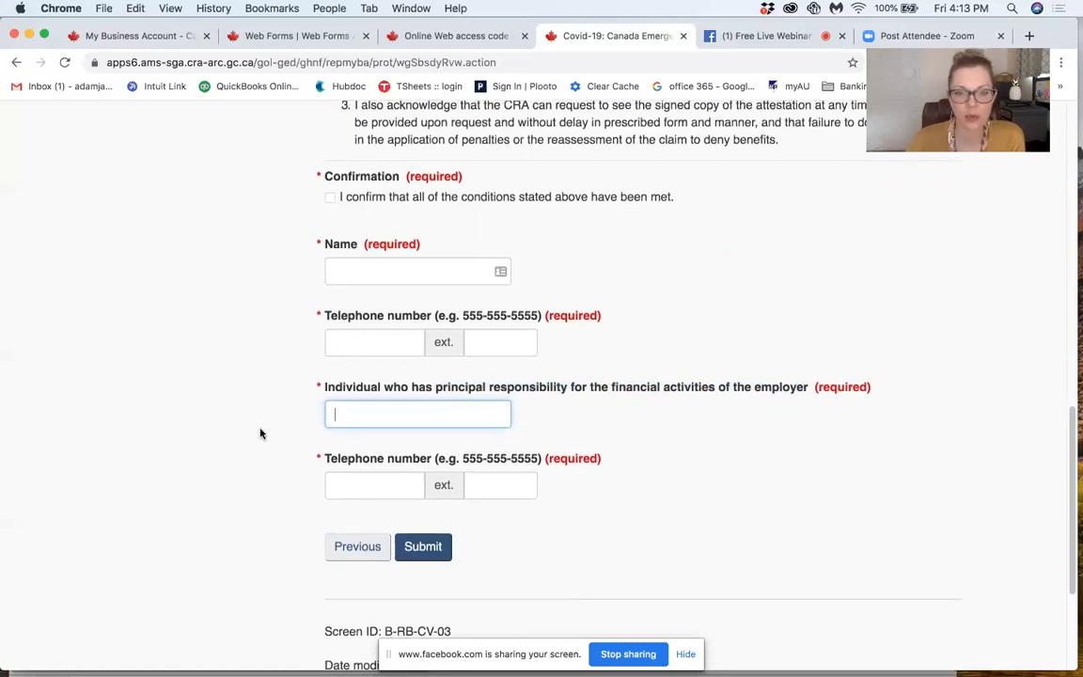
pyautogui.scroll(3, 261, 434)
pyautogui.scroll(10, 261, 434)
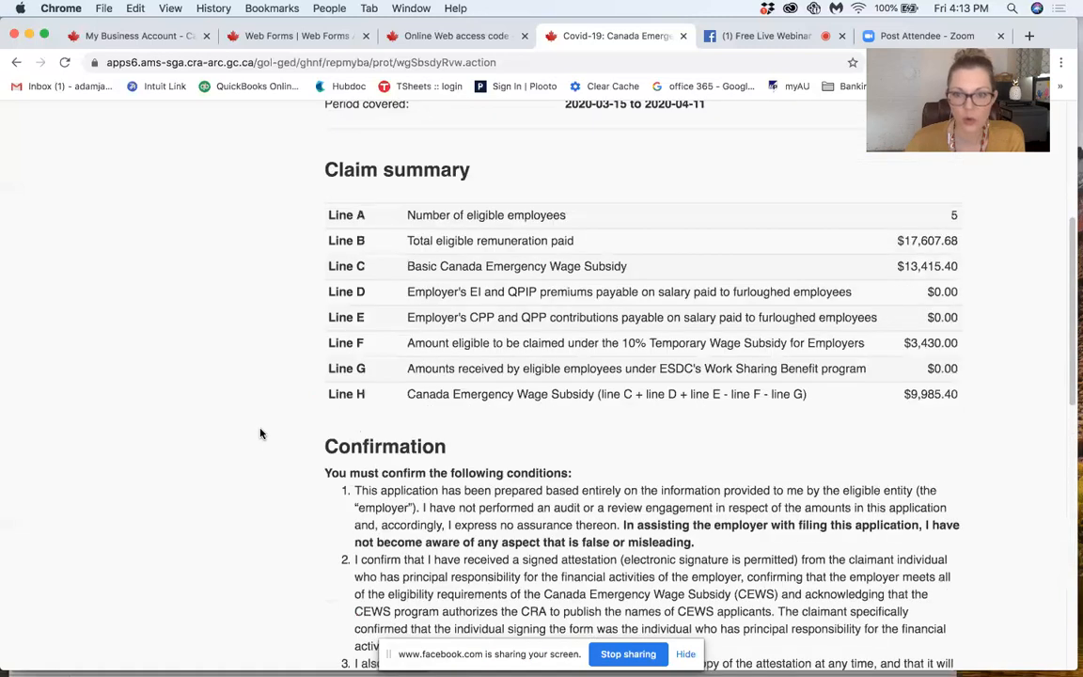
pyautogui.scroll(2, 262, 433)
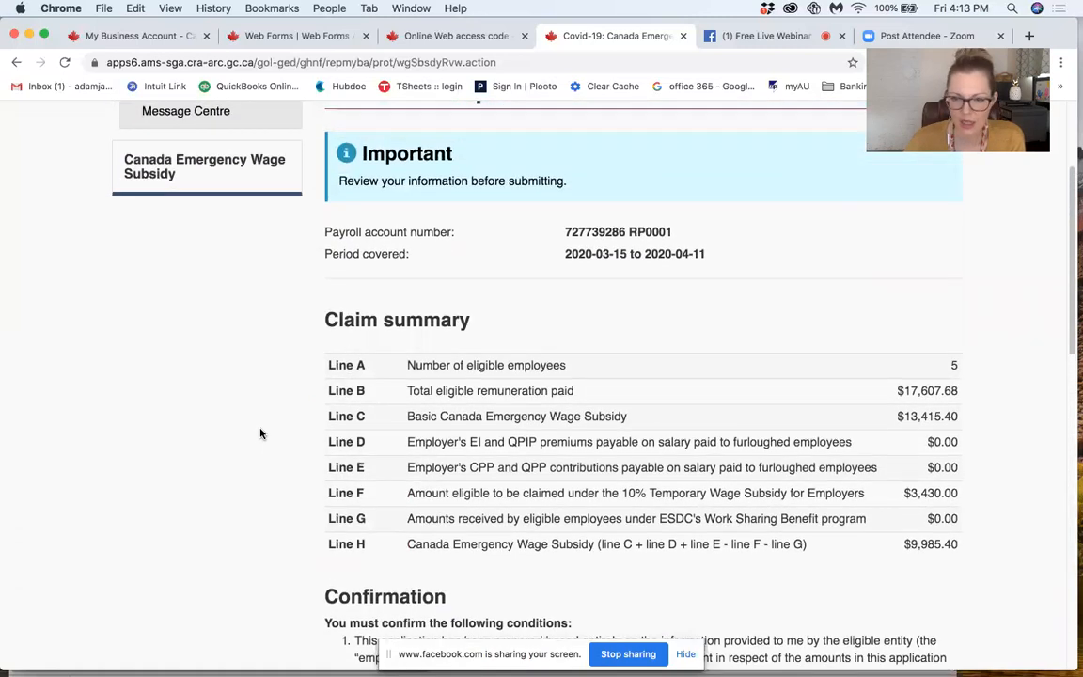
pyautogui.scroll(-16, 262, 433)
pyautogui.click(361, 470)
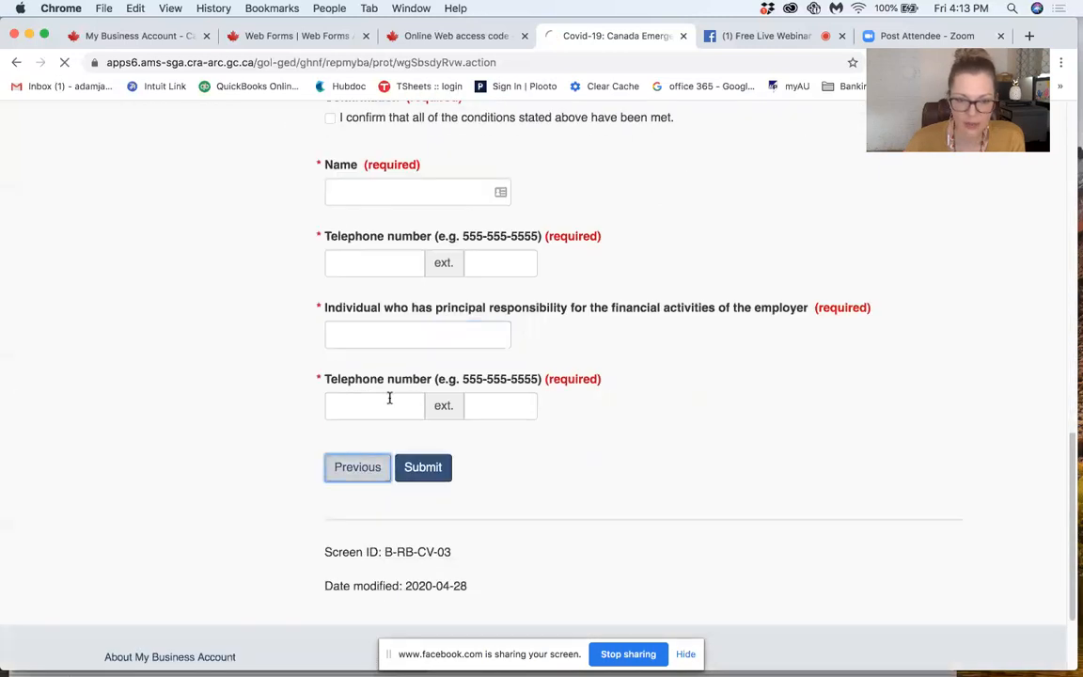
# Step: Set Line F, the 10% Temporary Wage Subsidy amount, to 0 and continue to the review step
pyautogui.scroll(-20, 232, 414)
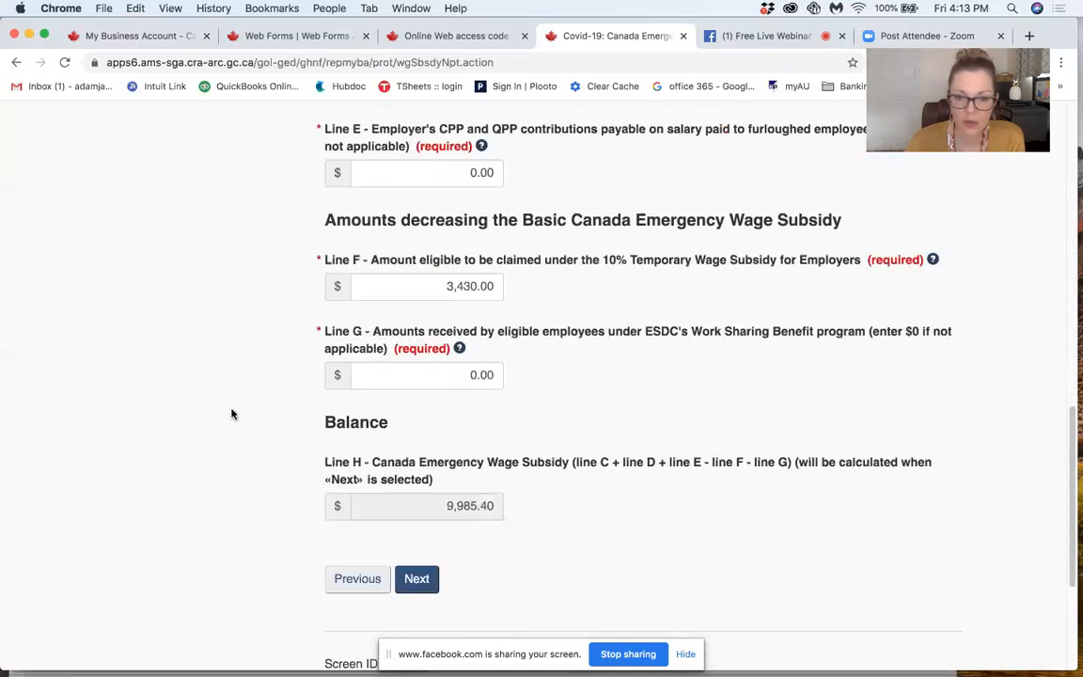
pyautogui.click(421, 208)
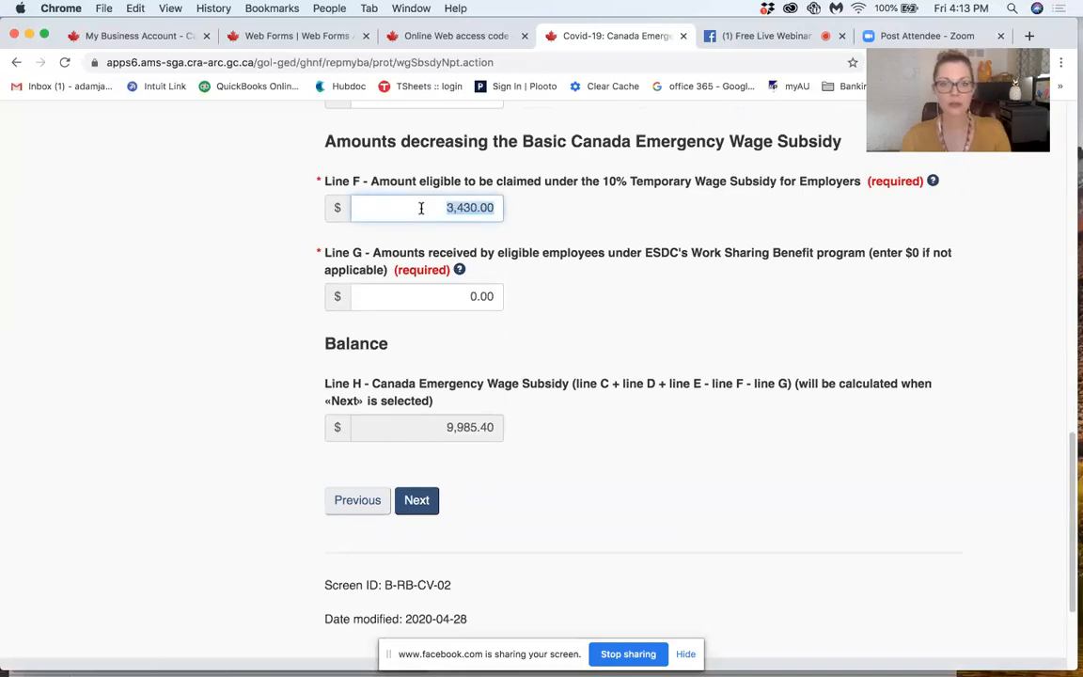
pyautogui.write('0')
pyautogui.click(242, 244)
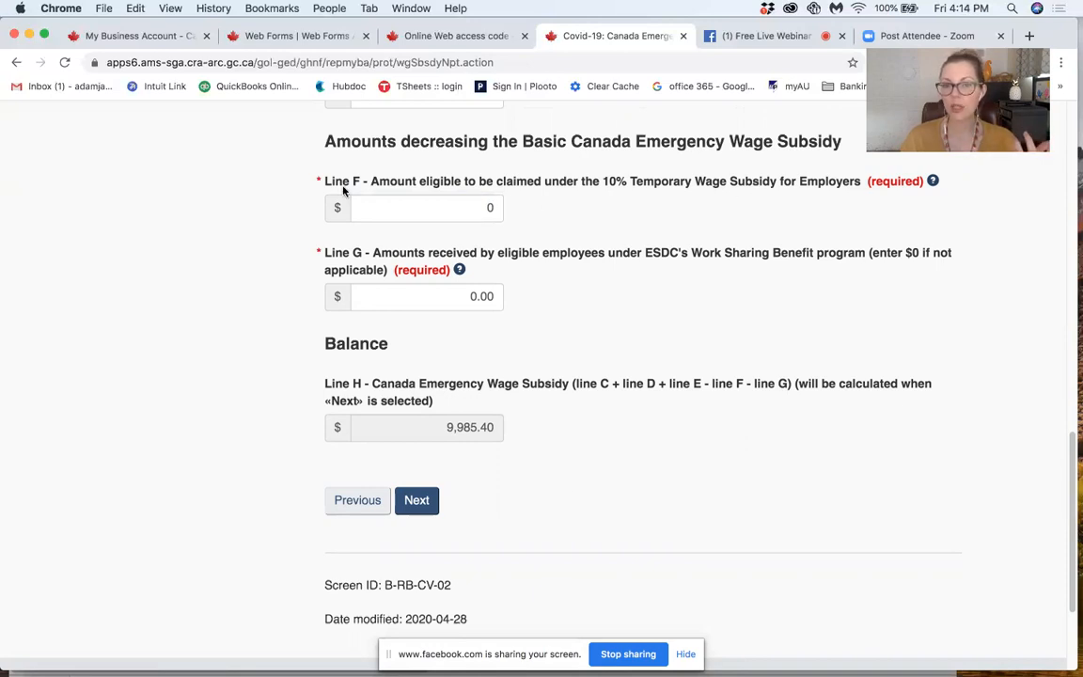
pyautogui.click(469, 205)
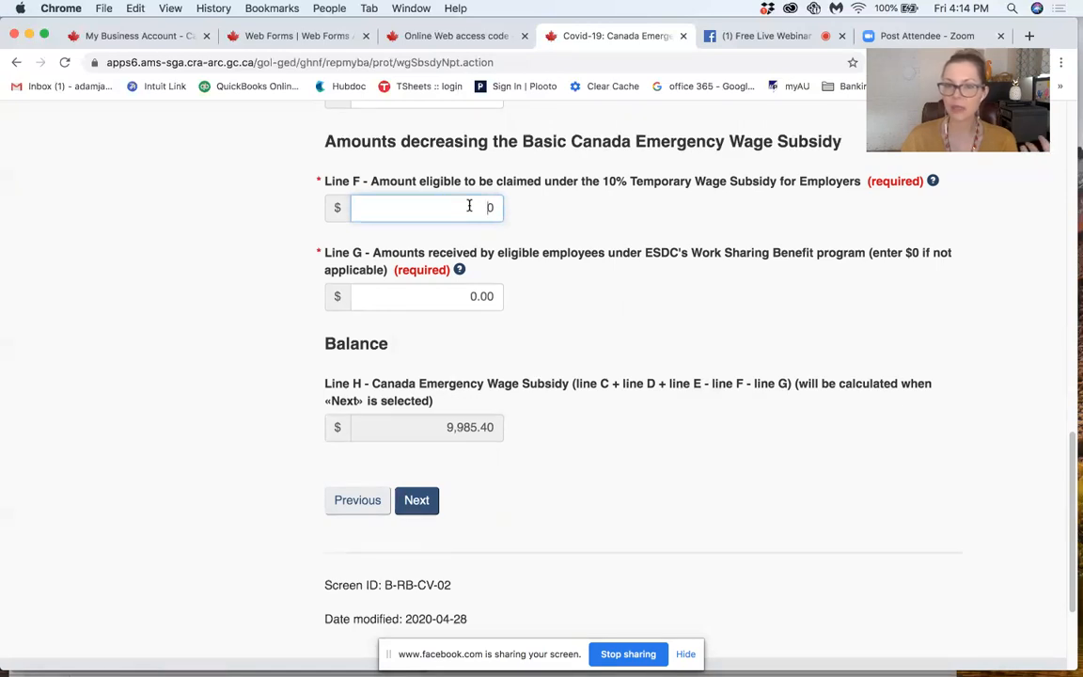
pyautogui.click(418, 501)
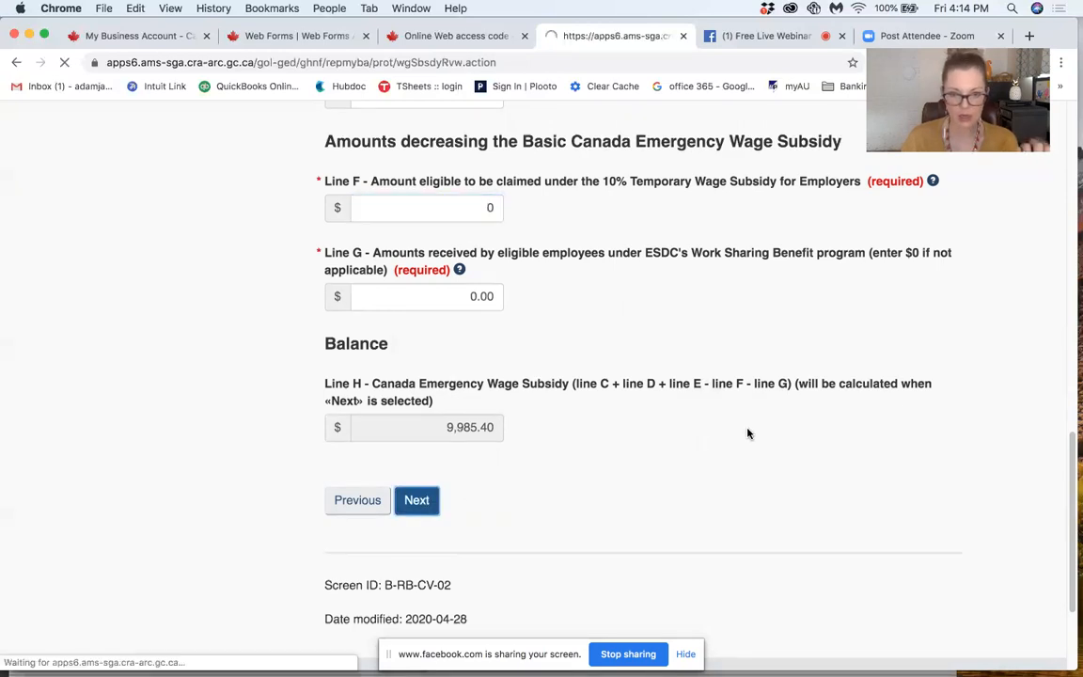
# Step: Review the recalculated claim summary, comparing Lines A to H with the new Line F amount
pyautogui.scroll(-5, 748, 433)
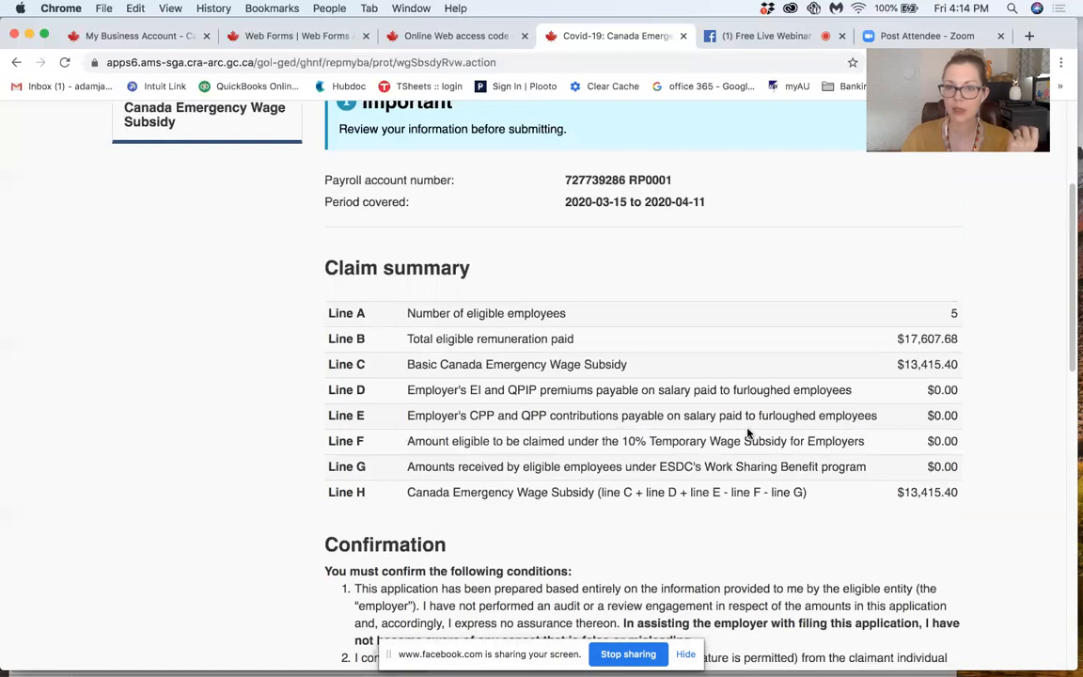
pyautogui.scroll(-6, 750, 433)
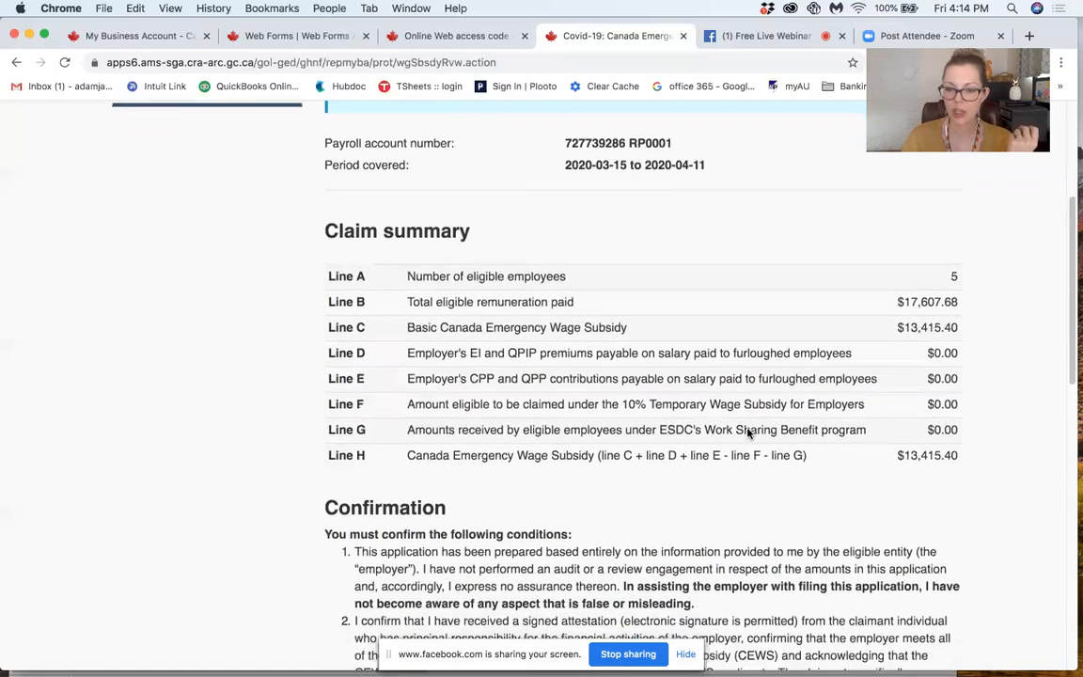
pyautogui.scroll(-2, 749, 433)
pyautogui.scroll(9, 749, 432)
pyautogui.scroll(-1, 748, 434)
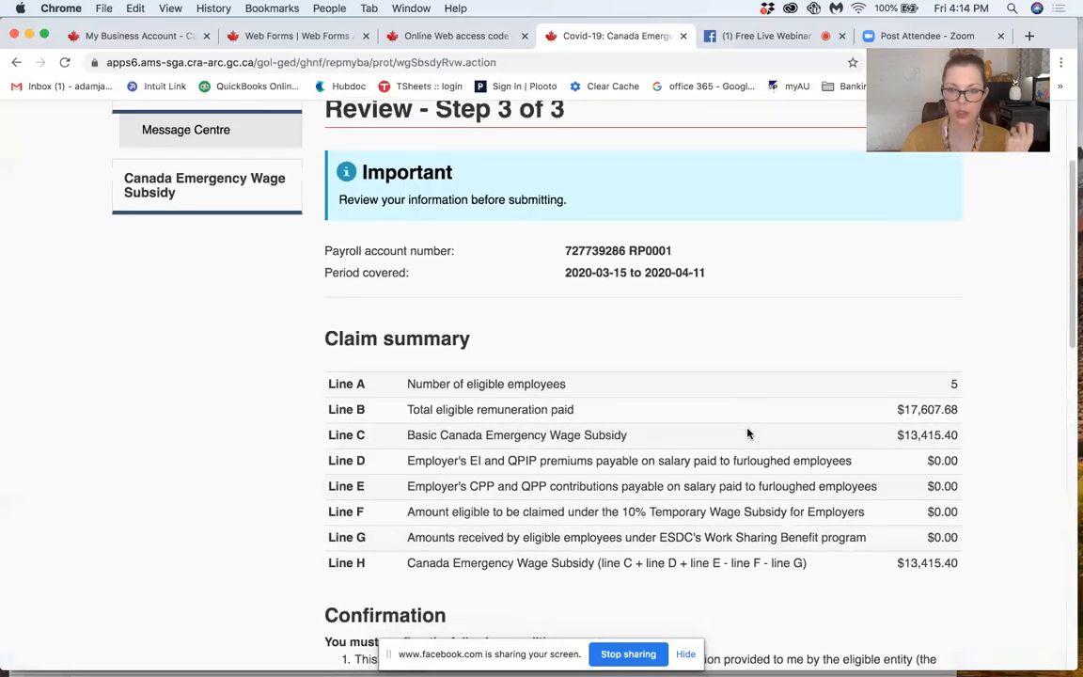
pyautogui.scroll(-1, 748, 434)
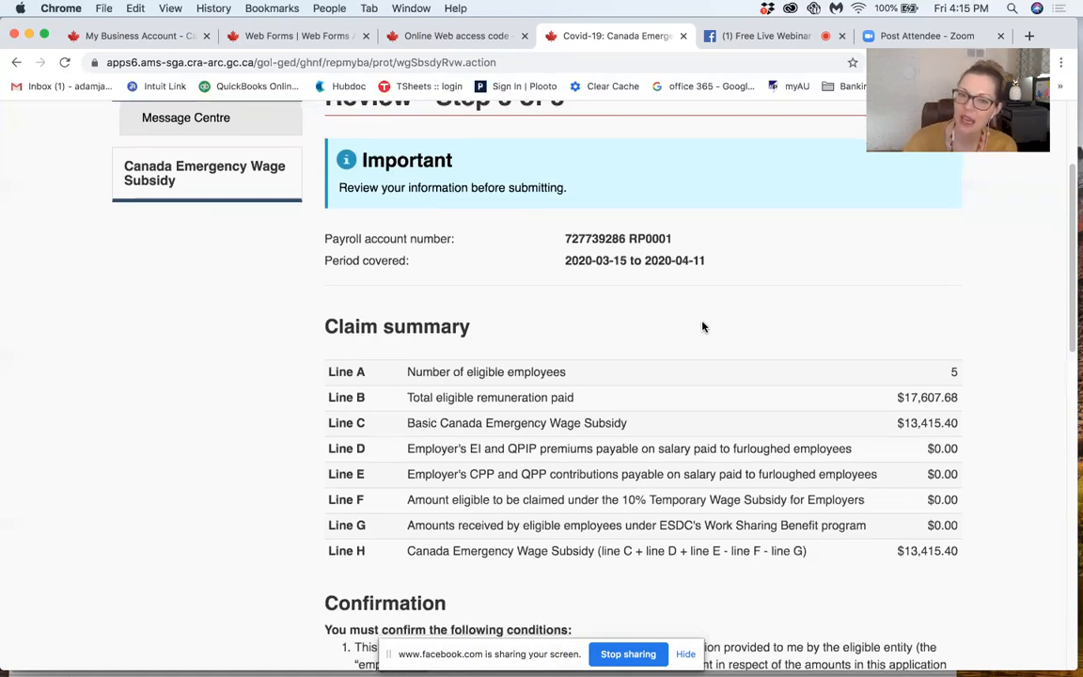
# Step: Return to the claim information step and select the Line F amount under the decreasing amounts
pyautogui.scroll(-15, 703, 326)
pyautogui.click(358, 433)
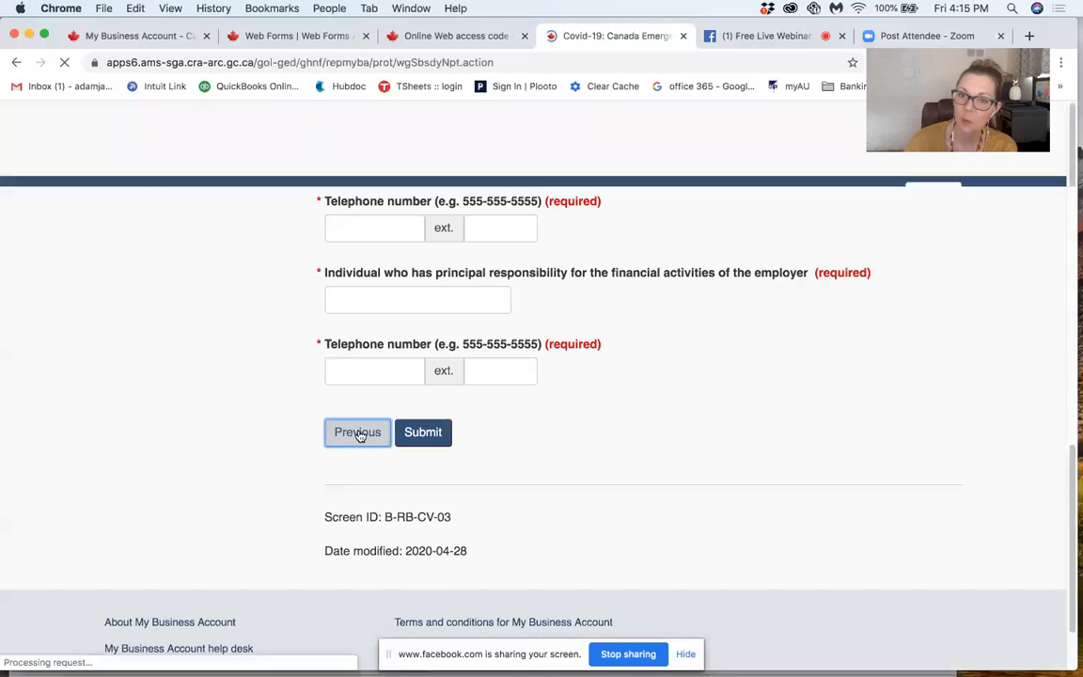
pyautogui.scroll(-3, 372, 430)
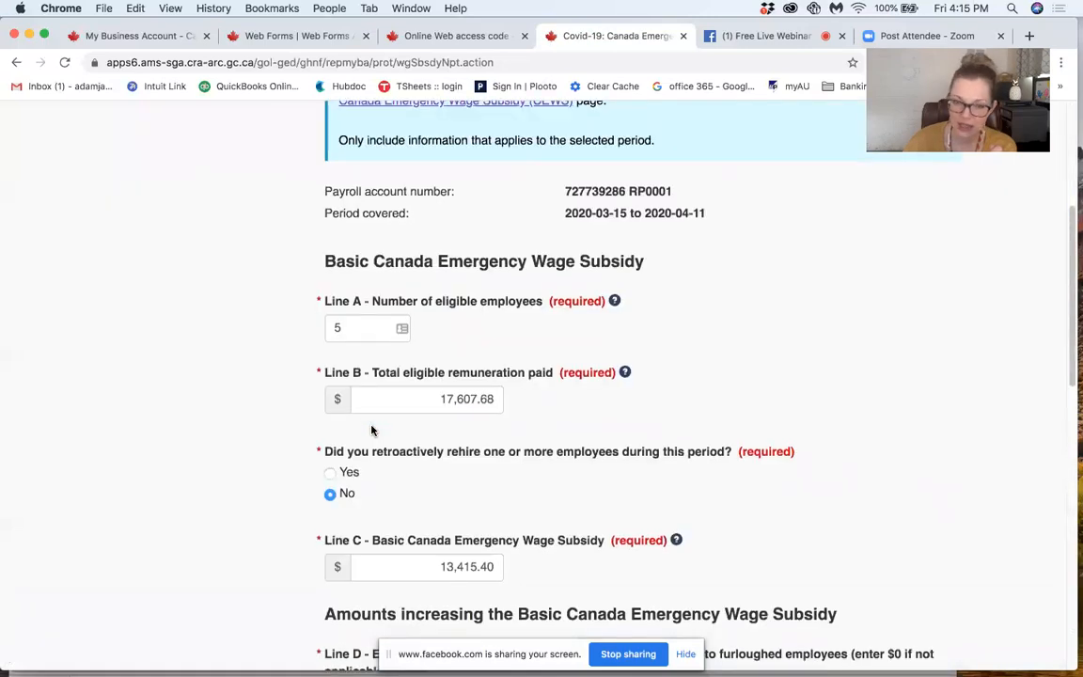
pyautogui.scroll(-4, 371, 427)
pyautogui.scroll(-2, 372, 425)
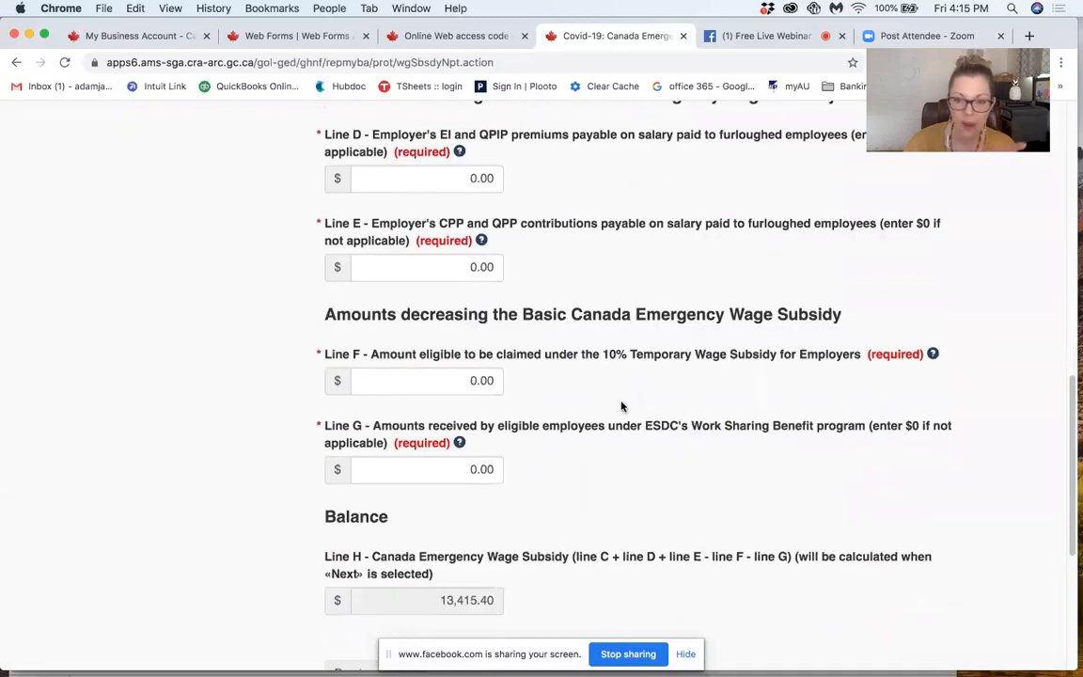
pyautogui.click(446, 384)
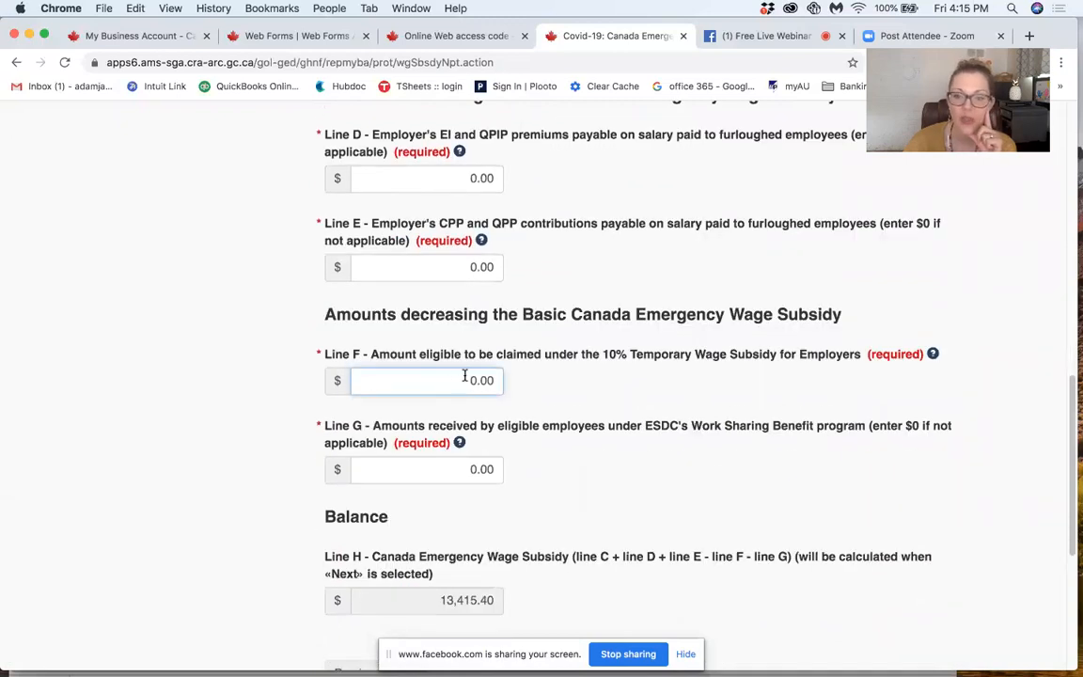
pyautogui.moveTo(448, 379); pyautogui.dragTo(550, 389)
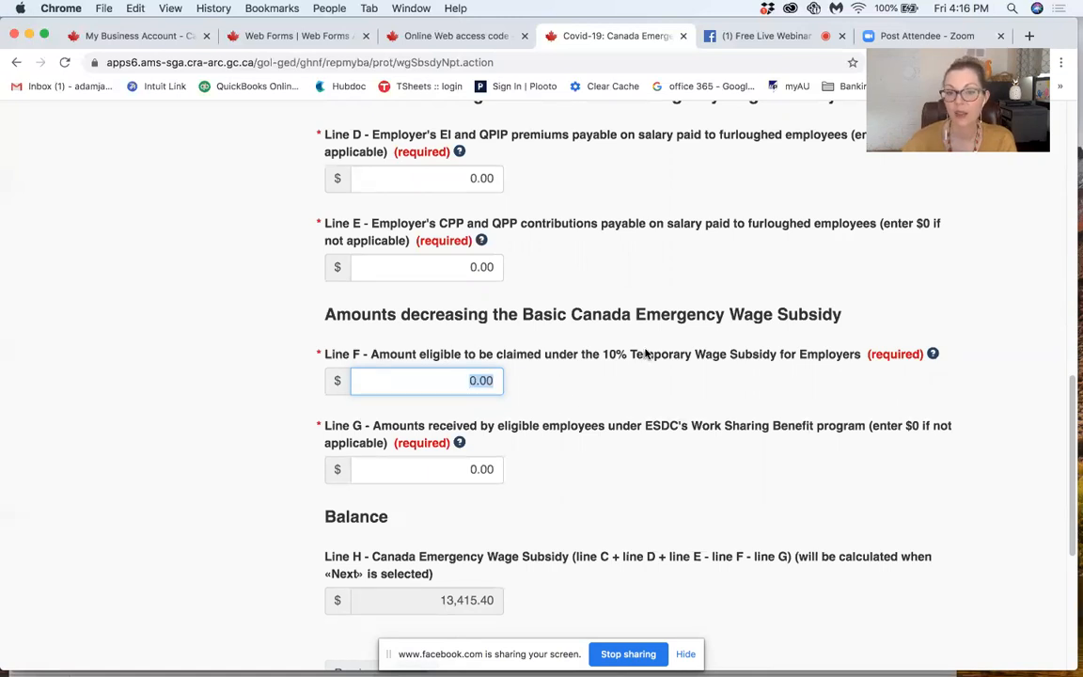
# Step: Highlight "10% Temporary Wage Subsidy" in the Line F description, revisiting its amount field in between
pyautogui.moveTo(603, 355); pyautogui.dragTo(778, 353)
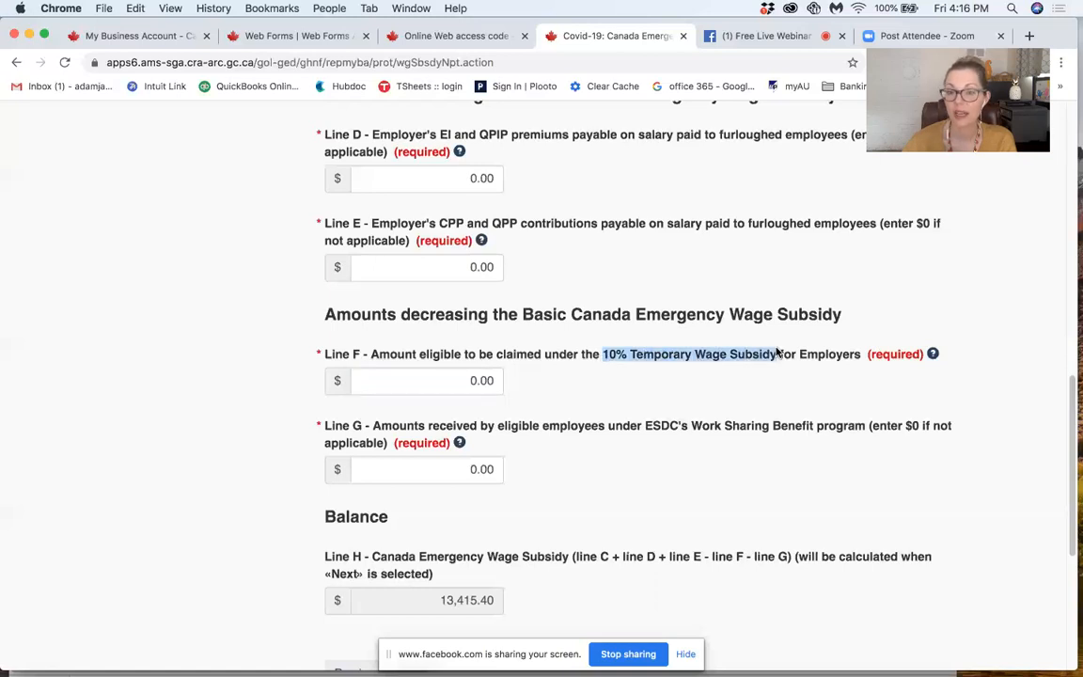
pyautogui.click(451, 381)
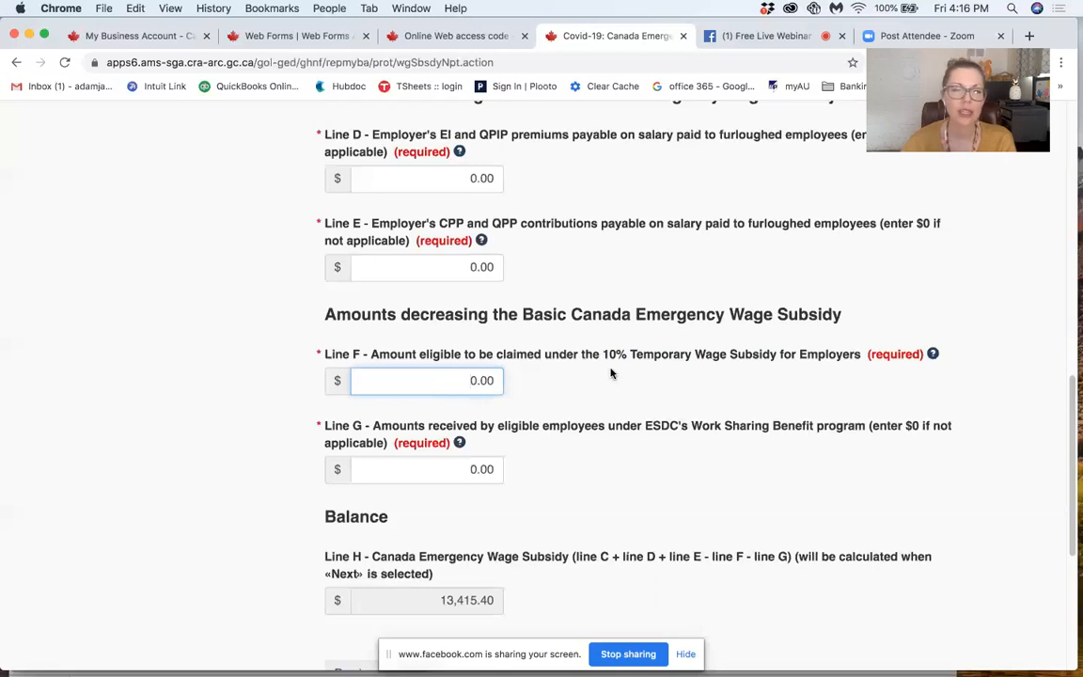
pyautogui.moveTo(603, 356); pyautogui.dragTo(779, 357)
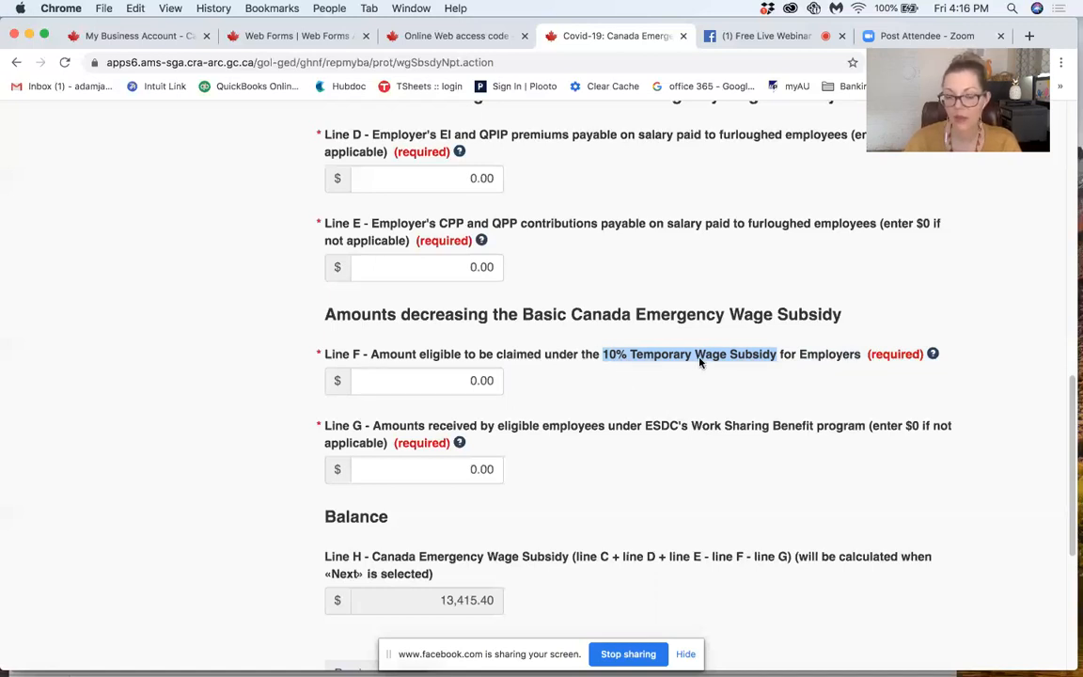
# Step: Look over the Line H balance and the rest of the claim information page, ending at its beginning
pyautogui.scroll(-3, 614, 425)
pyautogui.scroll(-5, 612, 429)
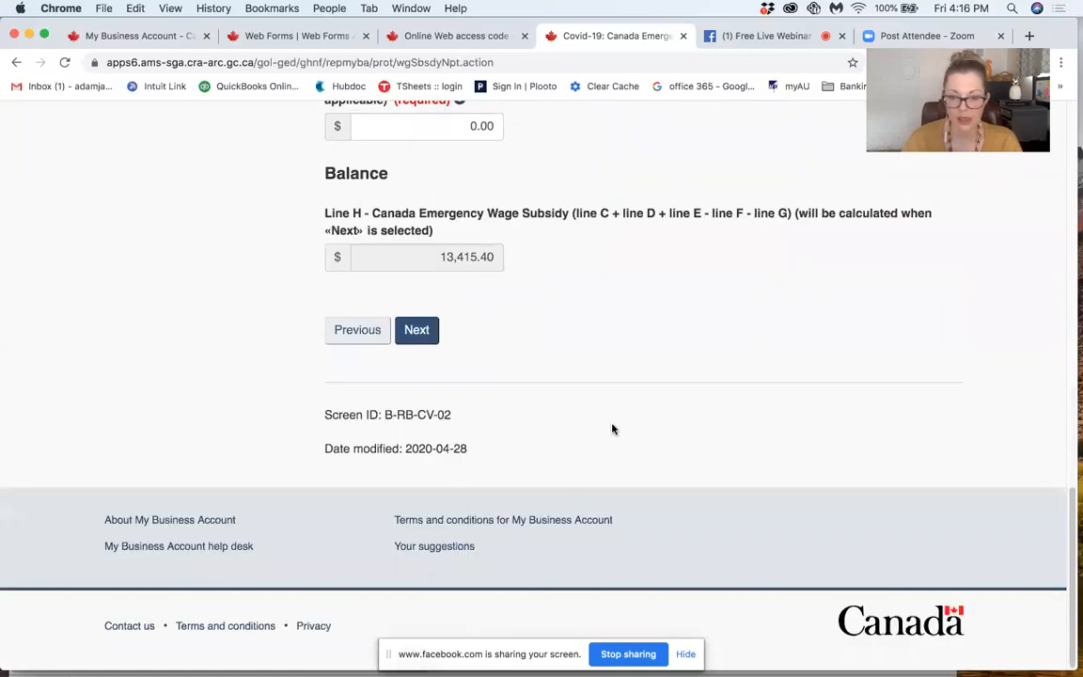
pyautogui.scroll(15, 612, 429)
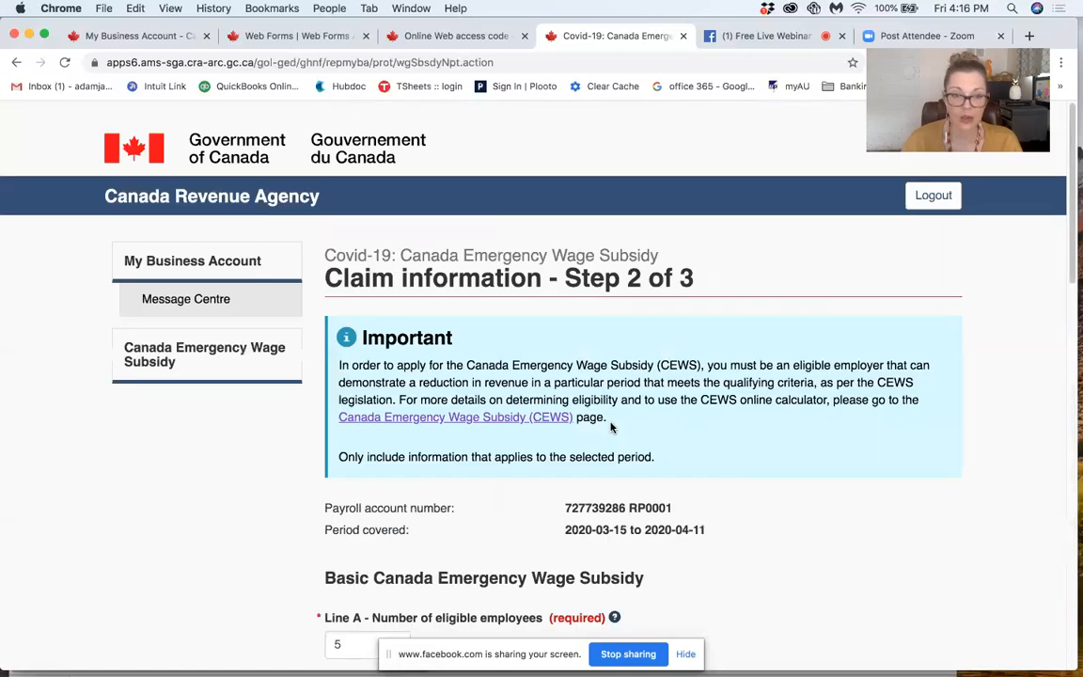
pyautogui.click(193, 260)
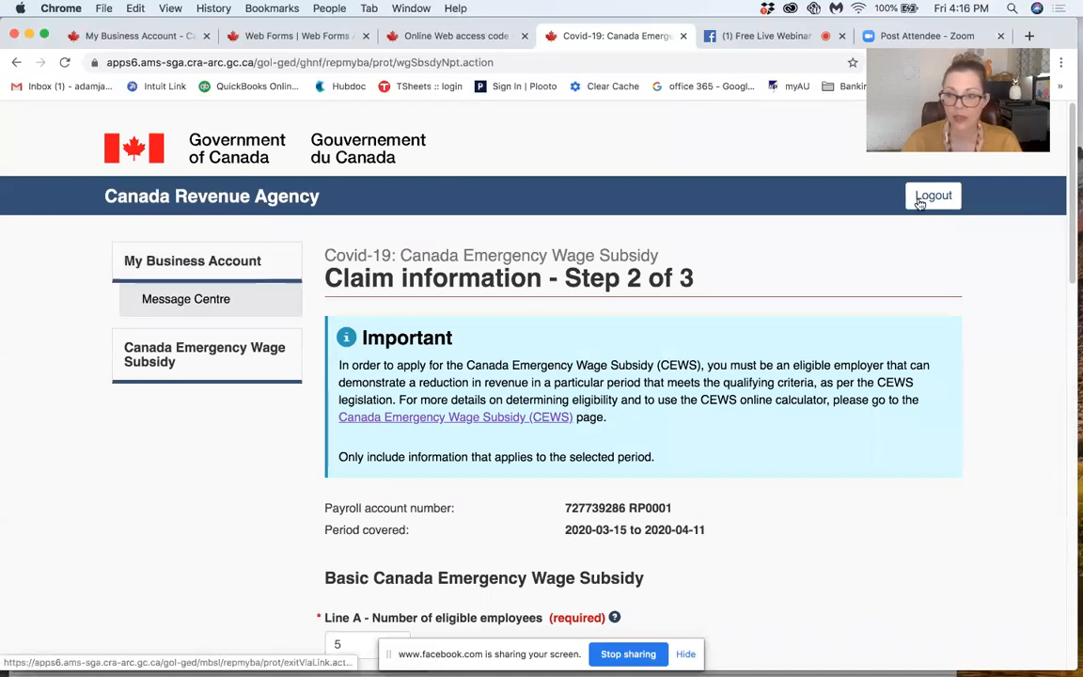